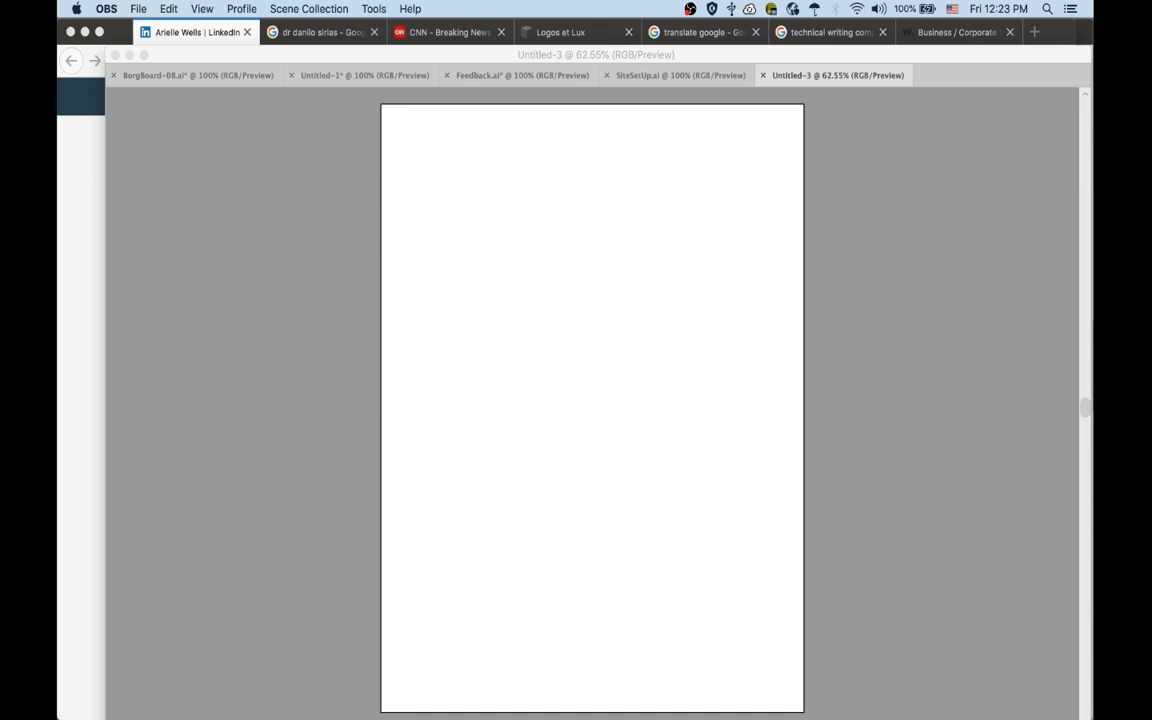
# - Switch to Illustrator and draw a rectangle in the artboard's upper half and a wide, flat ellipse below and right of it
pyautogui.click(455, 60)
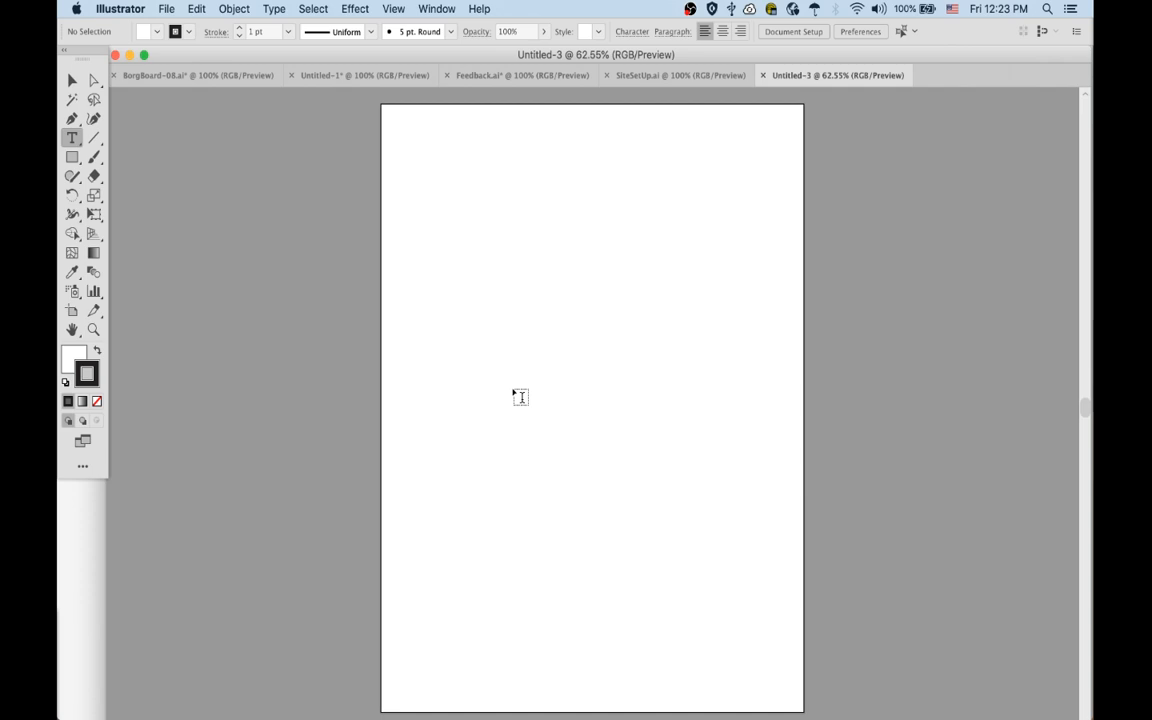
pyautogui.press('m')
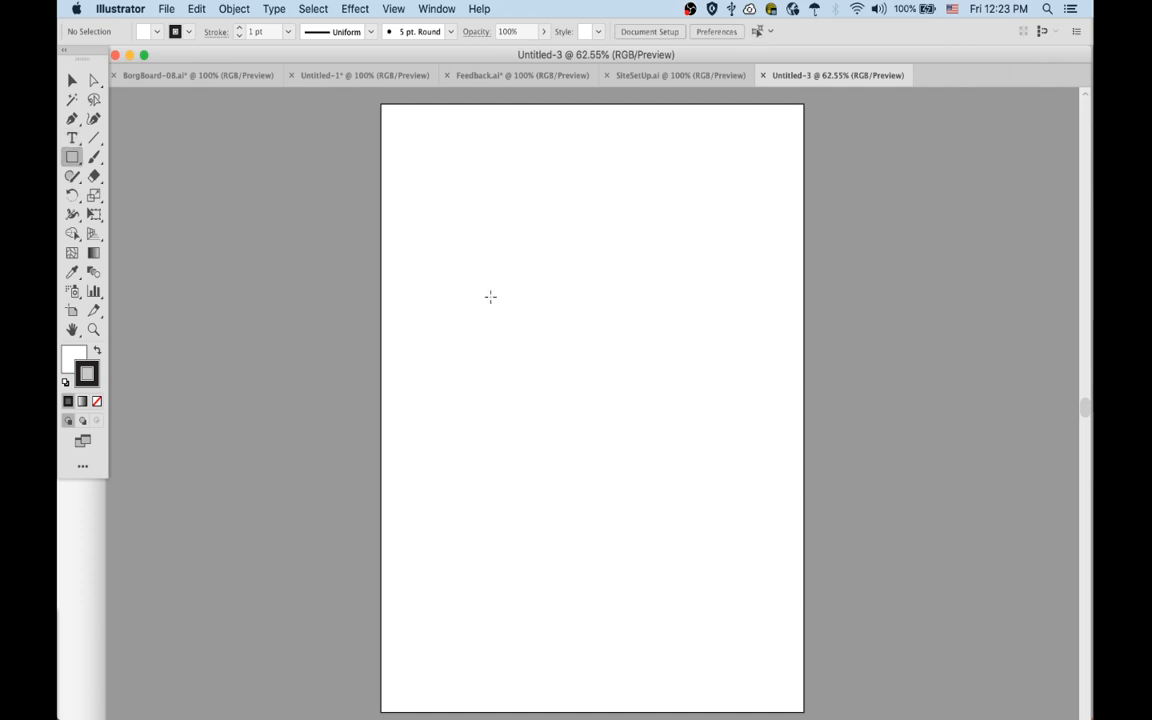
pyautogui.moveTo(487, 256); pyautogui.dragTo(586, 323)
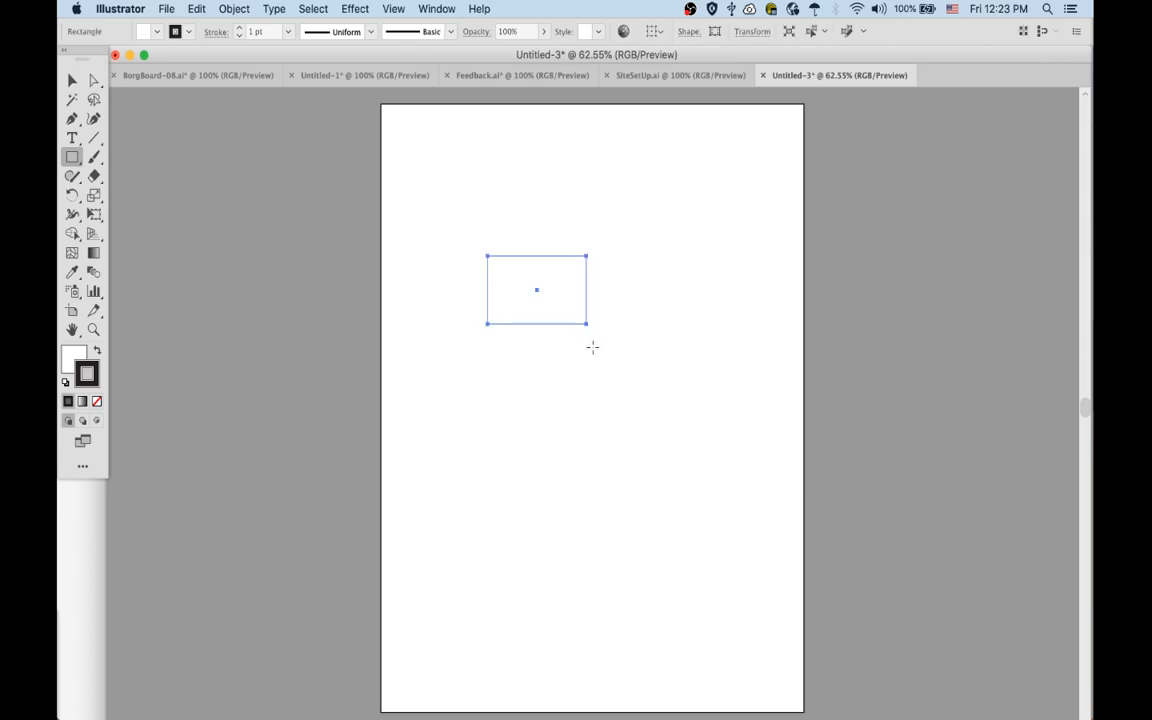
pyautogui.press('l')
pyautogui.moveTo(574, 391); pyautogui.dragTo(716, 441)
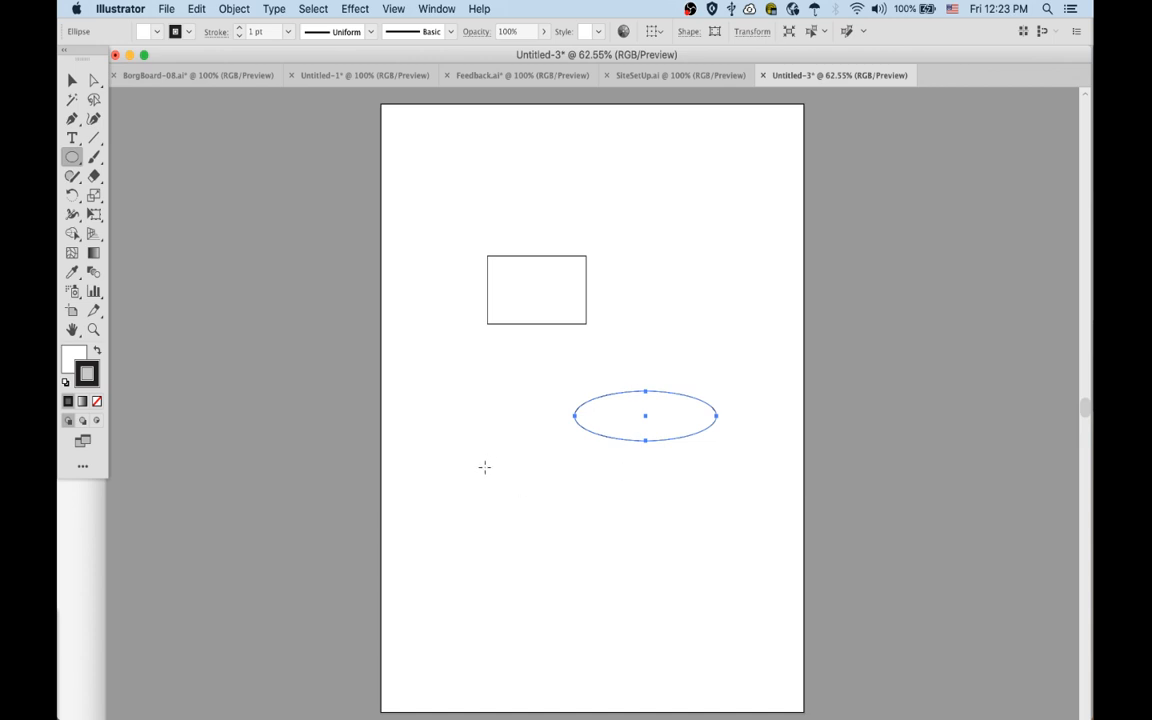
# - Draw a large circle outward from its center below the rectangle, overlapping the flat ellipse's left end
pyautogui.click(71, 157)
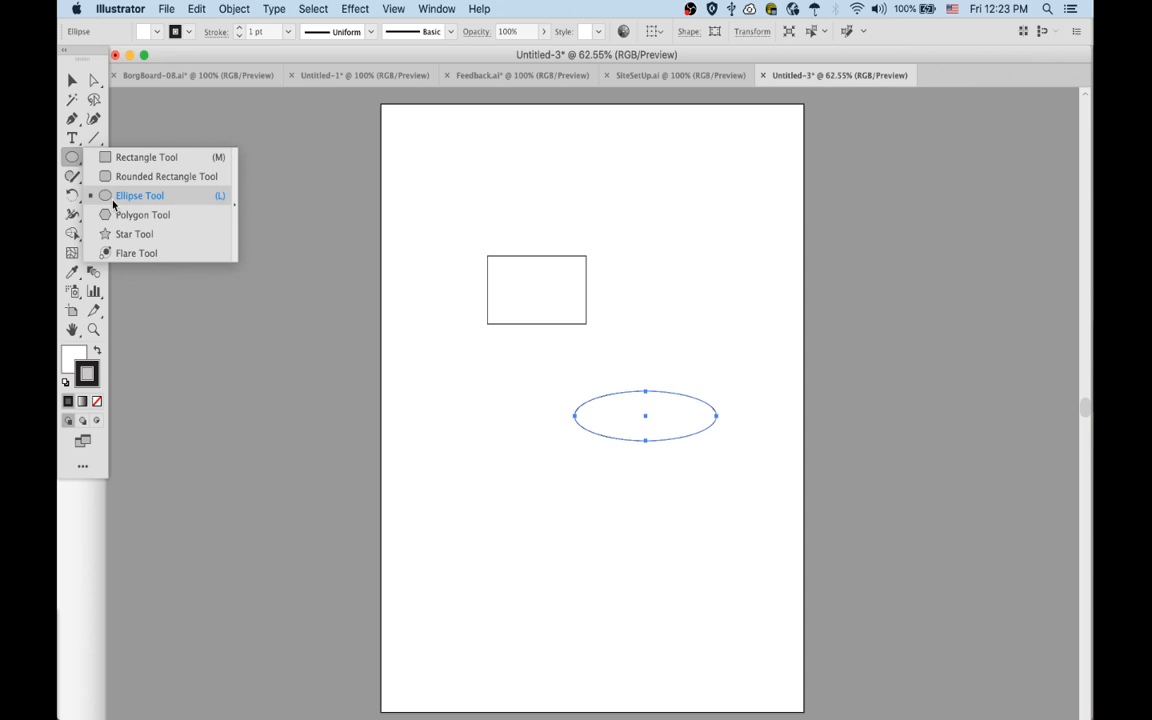
pyautogui.click(113, 199)
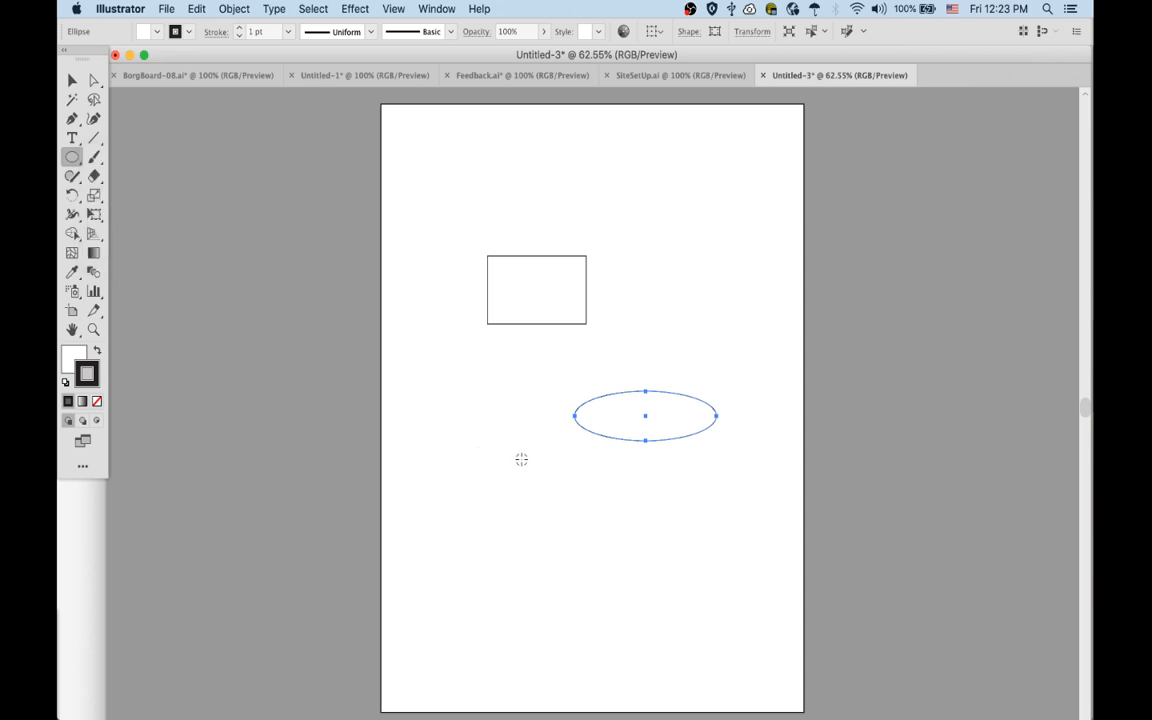
pyautogui.moveTo(521, 459); pyautogui.dragTo(567, 506)
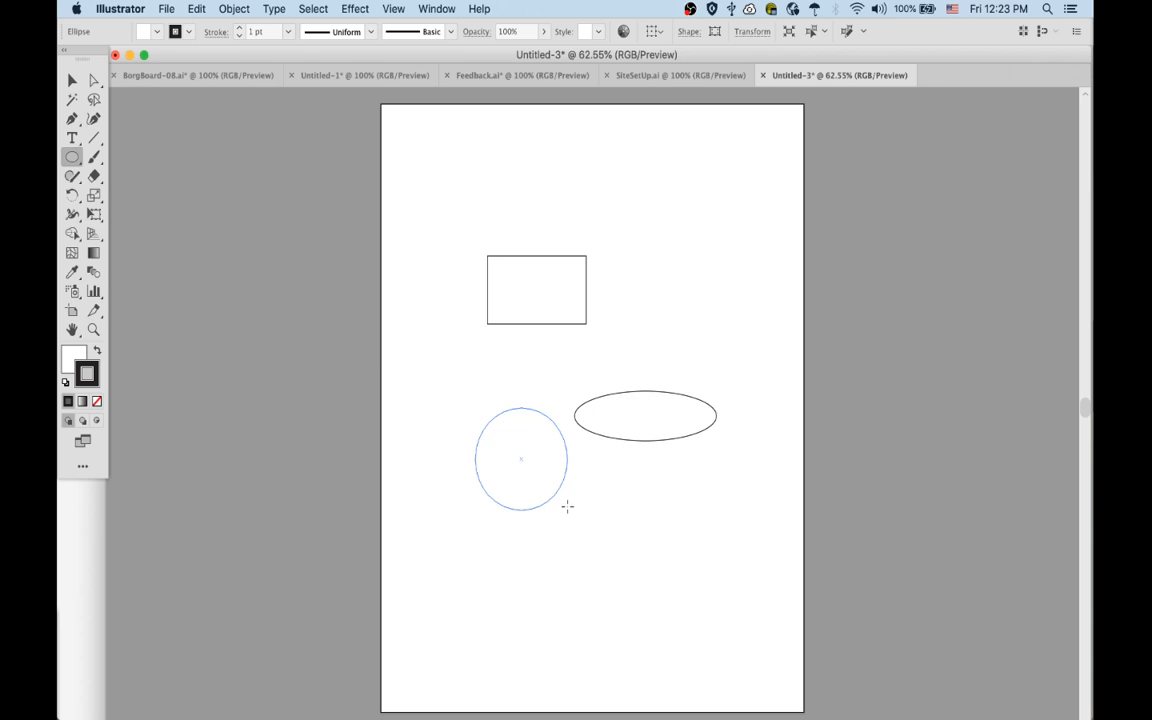
pyautogui.moveTo(567, 506)
pyautogui.mouseDown()
pyautogui.moveTo(537, 453)
pyautogui.moveTo(578, 524)
pyautogui.moveTo(550, 483)
pyautogui.moveTo(612, 553)
pyautogui.moveTo(476, 352)
pyautogui.moveTo(607, 525)
pyautogui.mouseUp()
pyautogui.press('alt')
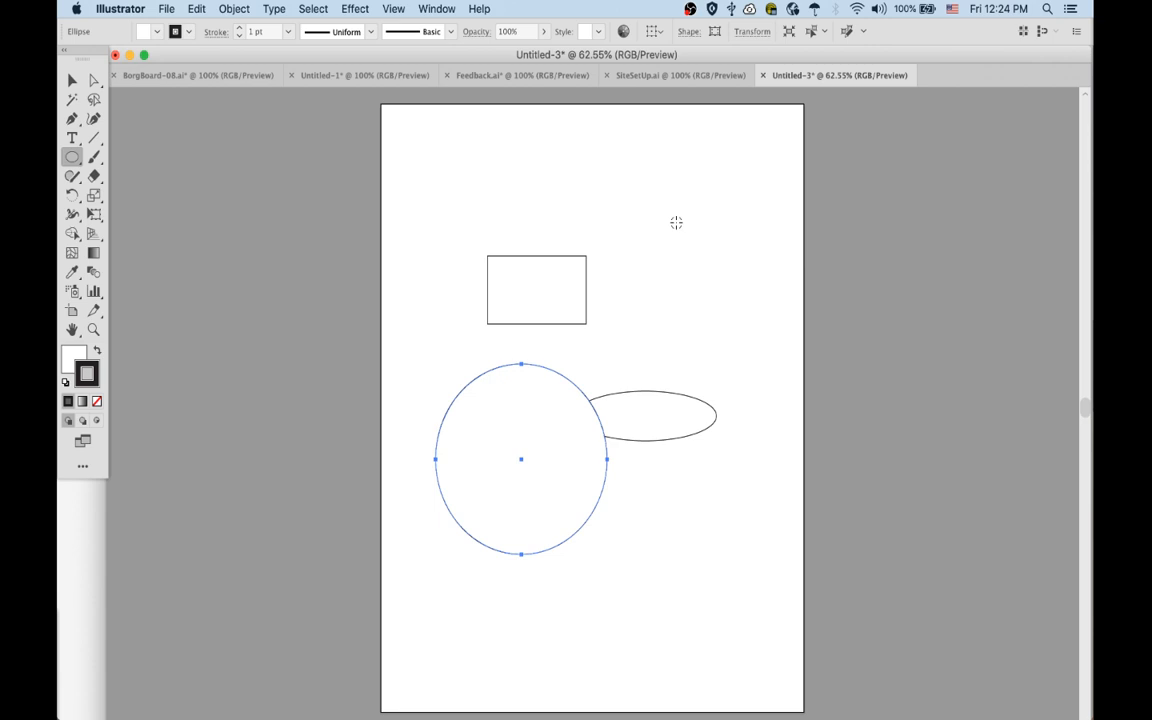
# - Draw a circle near the artboard's upper right and a square near its upper left, both from their centers
pyautogui.moveTo(676, 222); pyautogui.dragTo(710, 278)
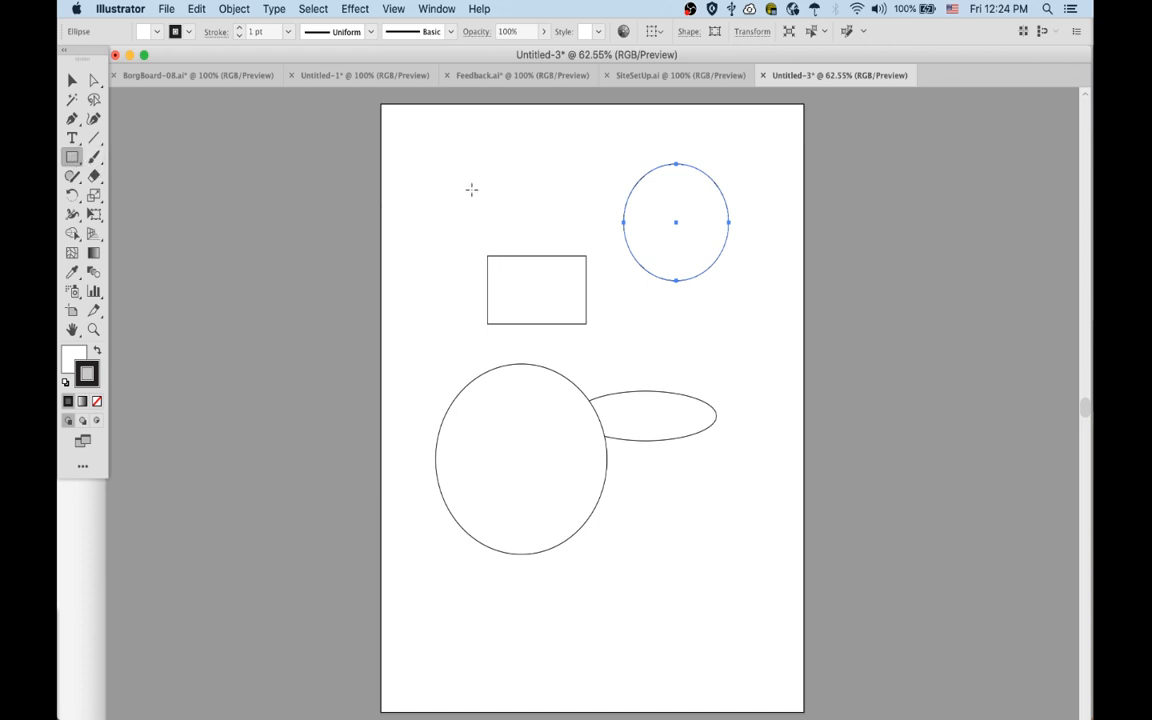
pyautogui.moveTo(471, 175)
pyautogui.mouseDown()
pyautogui.moveTo(525, 233)
pyautogui.moveTo(478, 185)
pyautogui.moveTo(508, 215)
pyautogui.mouseUp()
pyautogui.press('alt')
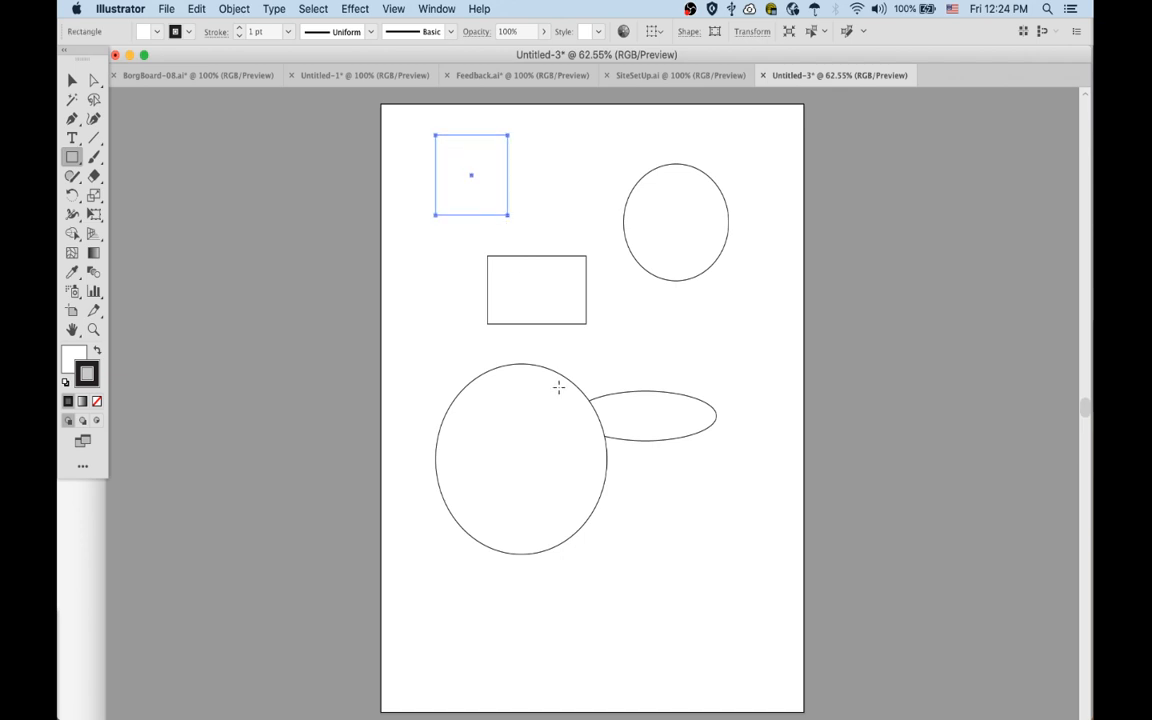
pyautogui.press('super+shift+a')
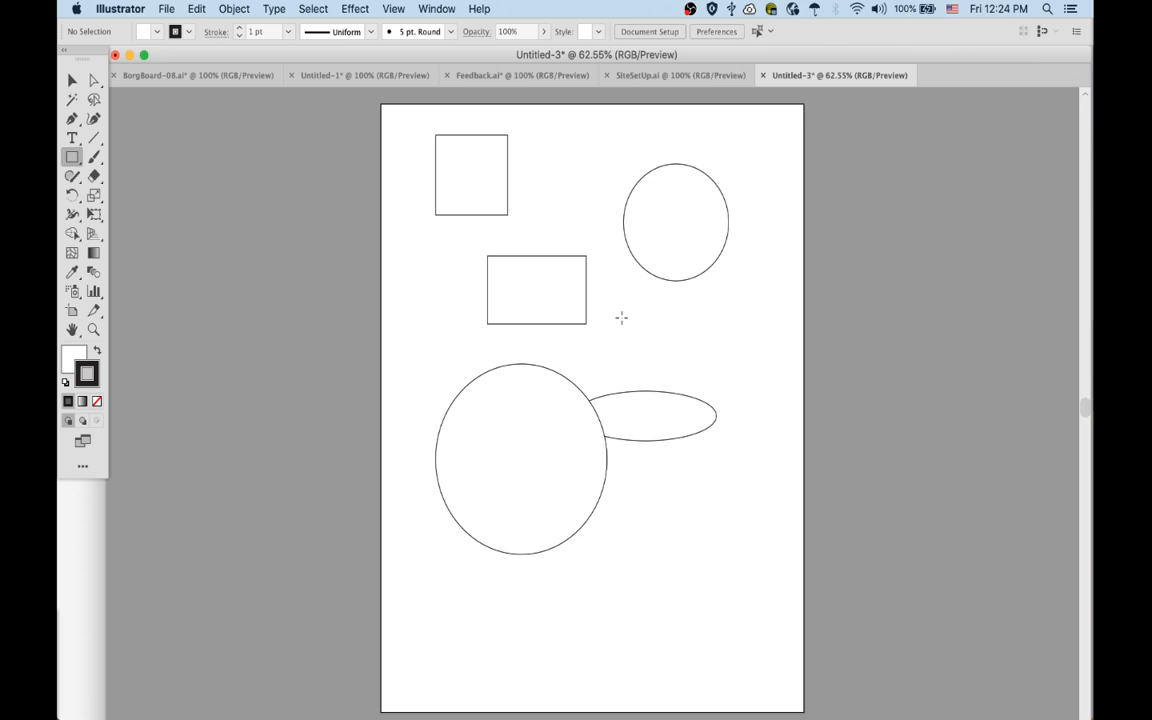
# - Draw a small upright five-pointed star directly below the upper-right circle
pyautogui.click(73, 162)
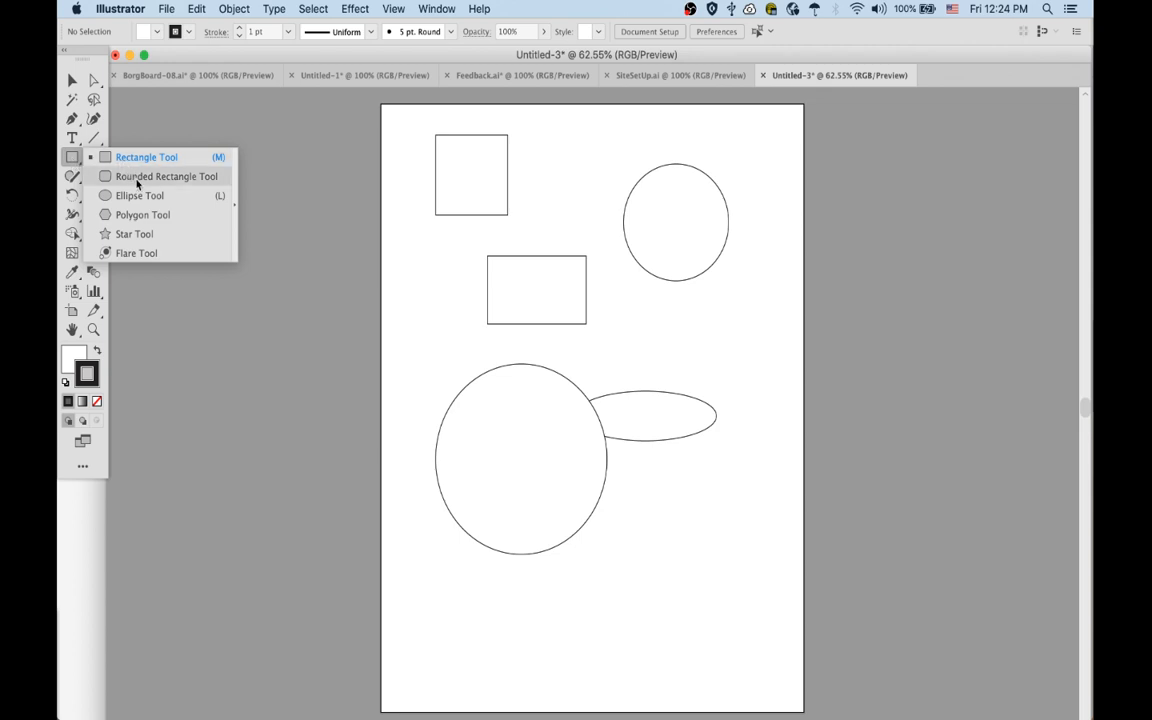
pyautogui.click(134, 234)
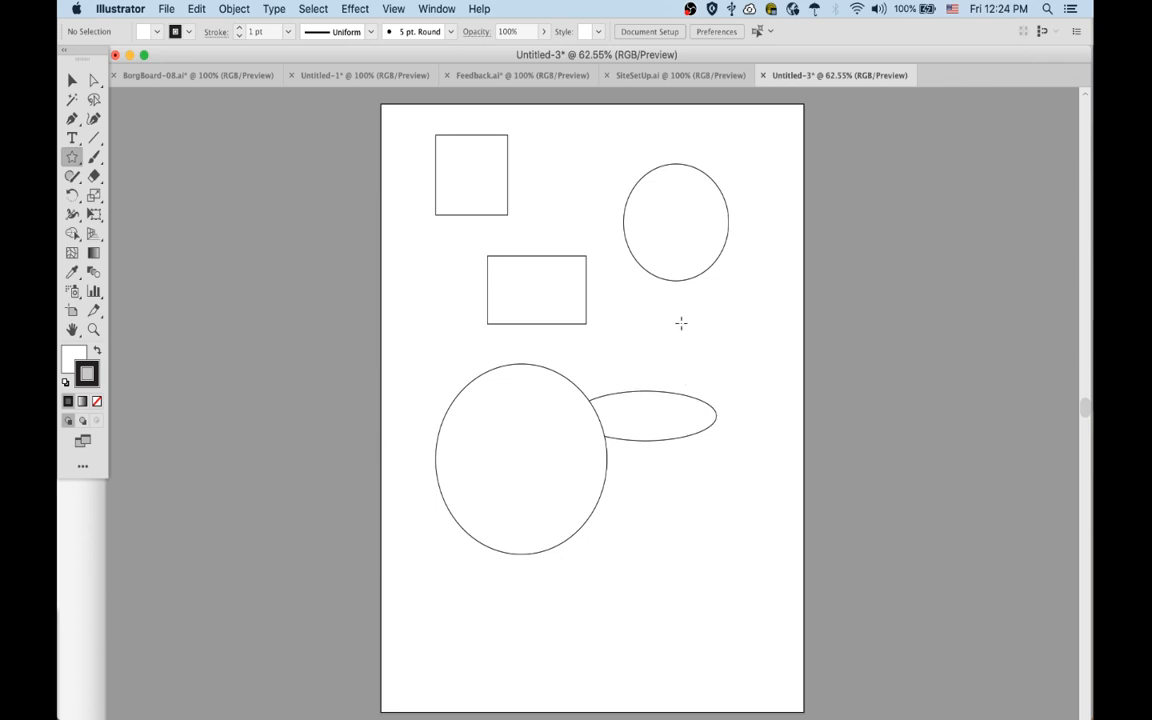
pyautogui.moveTo(681, 321); pyautogui.dragTo(689, 362)
pyautogui.moveTo(679, 352)
pyautogui.mouseDown()
pyautogui.moveTo(694, 362)
pyautogui.moveTo(687, 353)
pyautogui.mouseUp()
pyautogui.moveTo(687, 353); pyautogui.dragTo(688, 355)
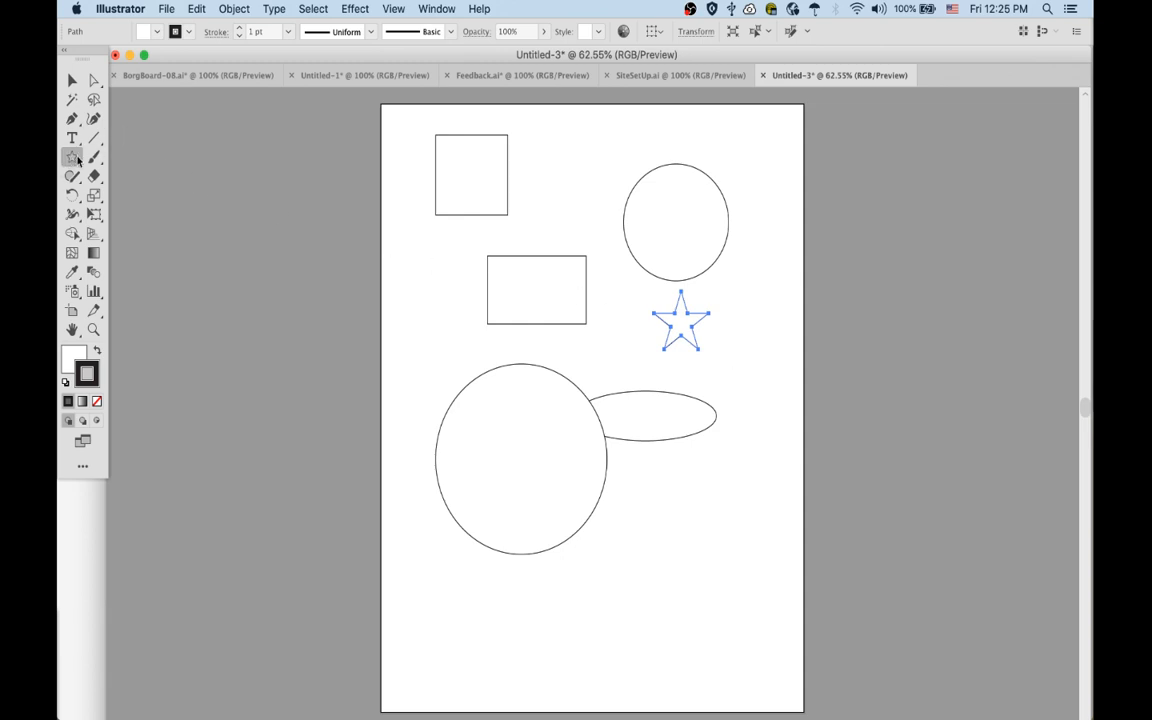
# - Draw a small hexagon inside the large circle and a larger upright hexagon overlapping the circle's lower-right edge
pyautogui.moveTo(72, 154)
pyautogui.mouseDown()
pyautogui.moveTo(95, 152)
pyautogui.moveTo(113, 215)
pyautogui.mouseUp()
pyautogui.moveTo(540, 418)
pyautogui.mouseDown()
pyautogui.moveTo(583, 476)
pyautogui.moveTo(563, 444)
pyautogui.moveTo(559, 455)
pyautogui.mouseUp()
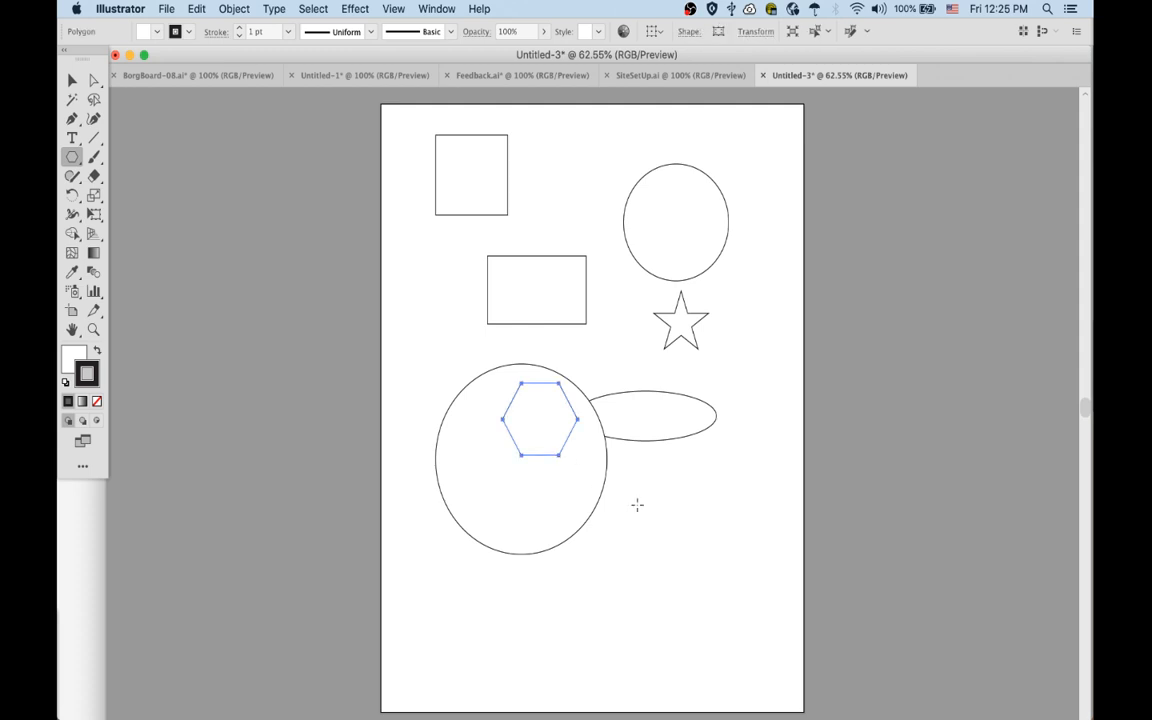
pyautogui.moveTo(636, 497); pyautogui.dragTo(689, 547)
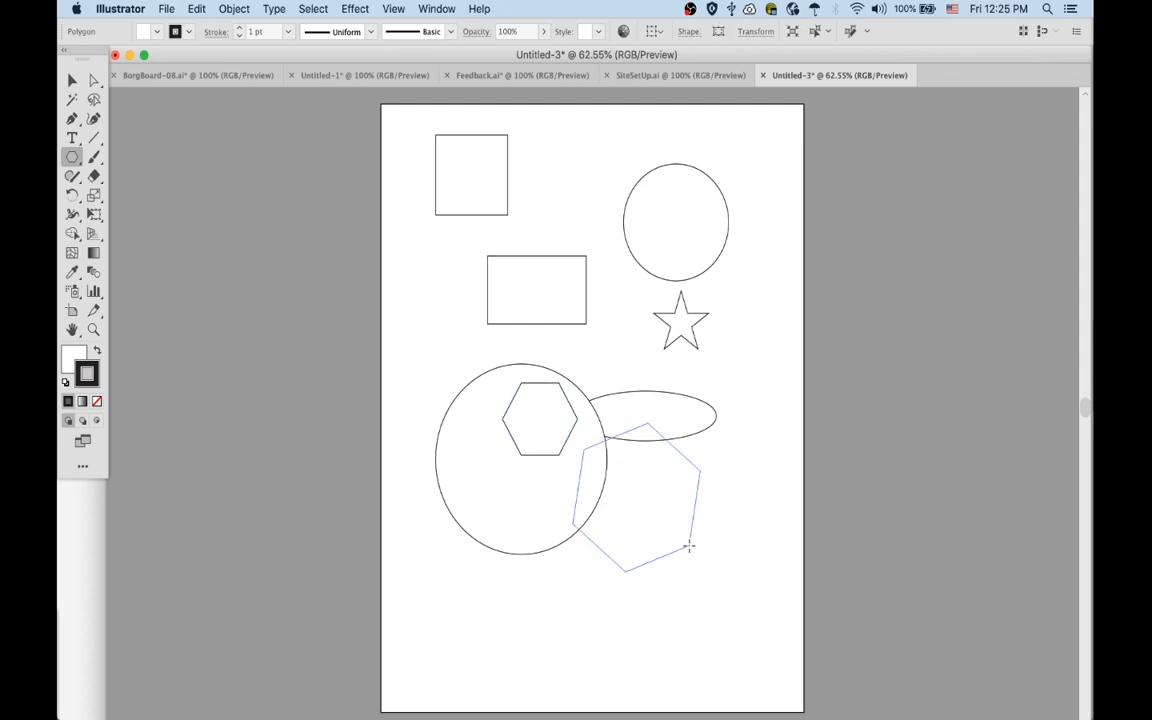
pyautogui.moveTo(689, 547); pyautogui.dragTo(686, 543)
pyautogui.press('super+shift+a')
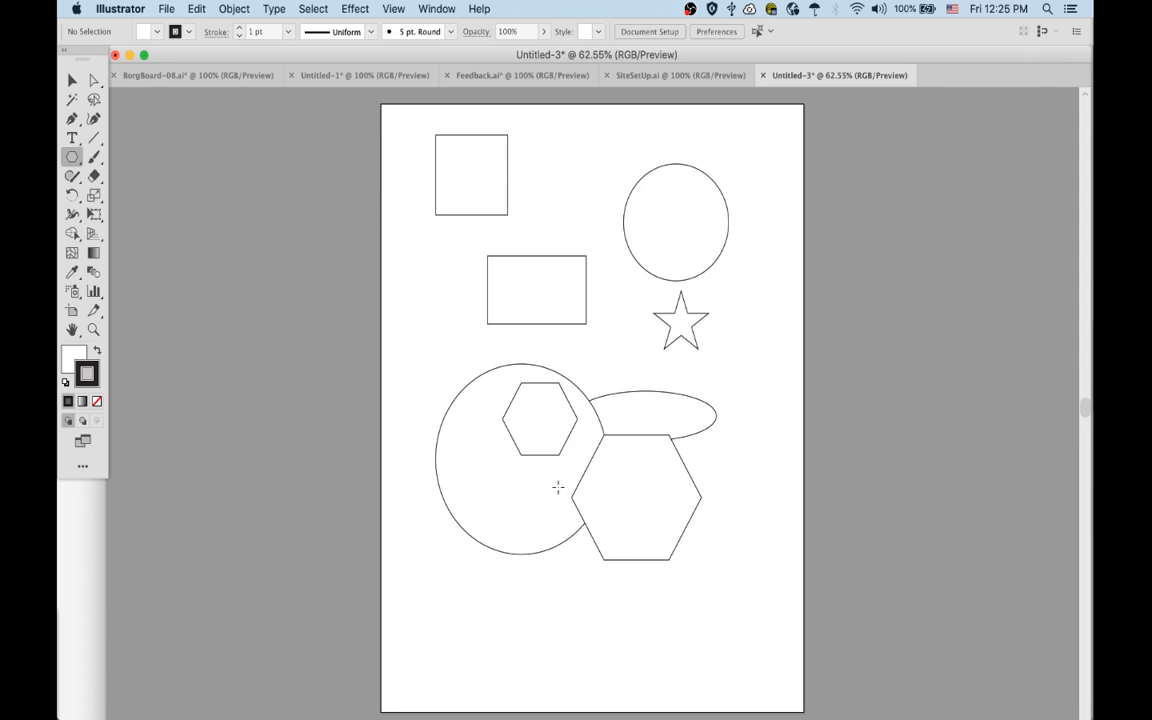
# - Fill the large circle with bright blue and give it a white stroke, enlarging the Swatches panel to show all colors
pyautogui.keyDown('super'); pyautogui.click(533, 515); pyautogui.keyUp('super')
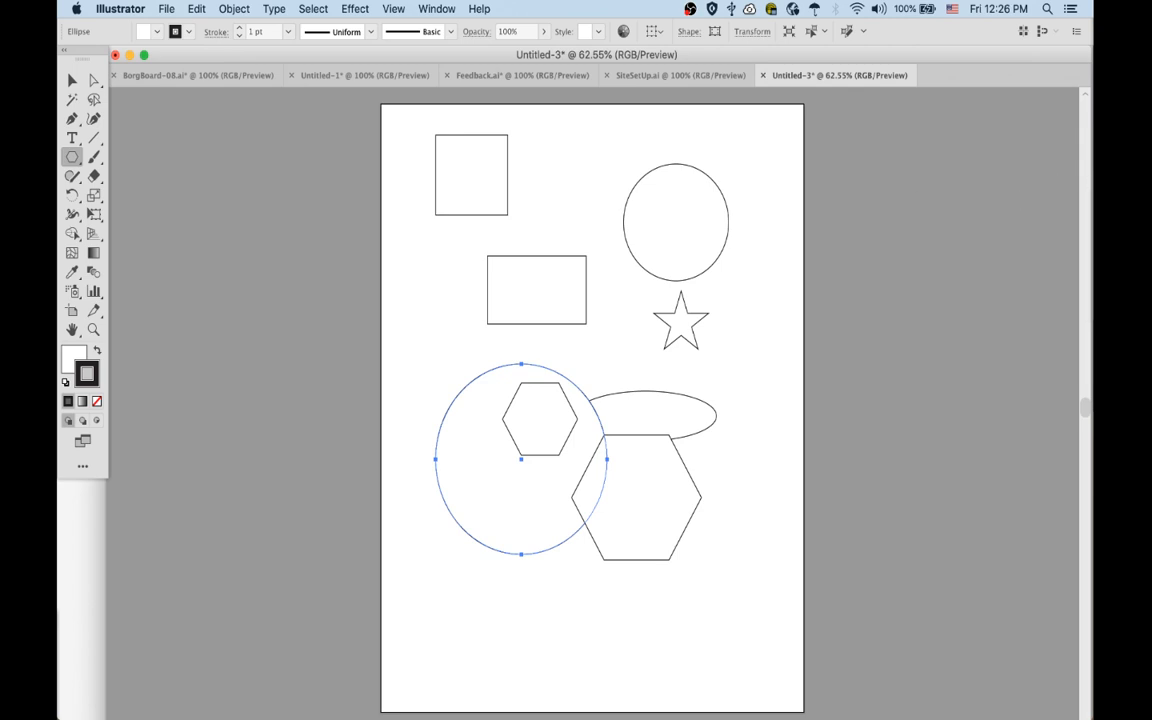
pyautogui.moveTo(1090, 132); pyautogui.dragTo(954, 112)
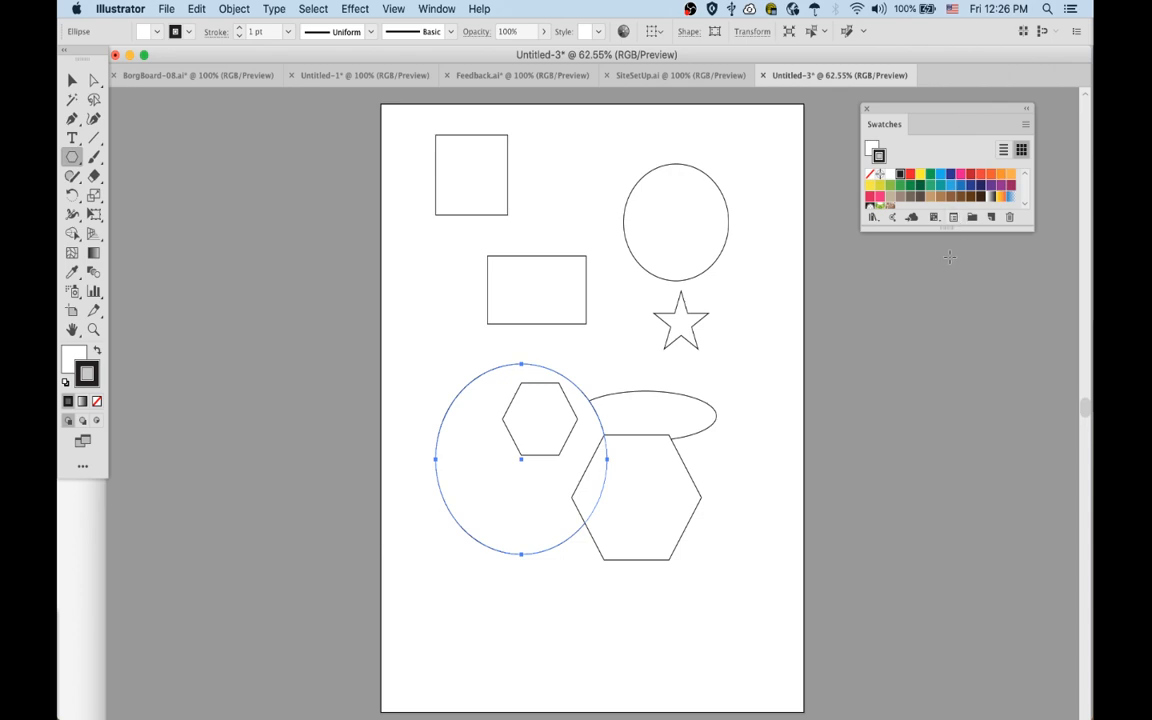
pyautogui.moveTo(948, 228); pyautogui.dragTo(939, 401)
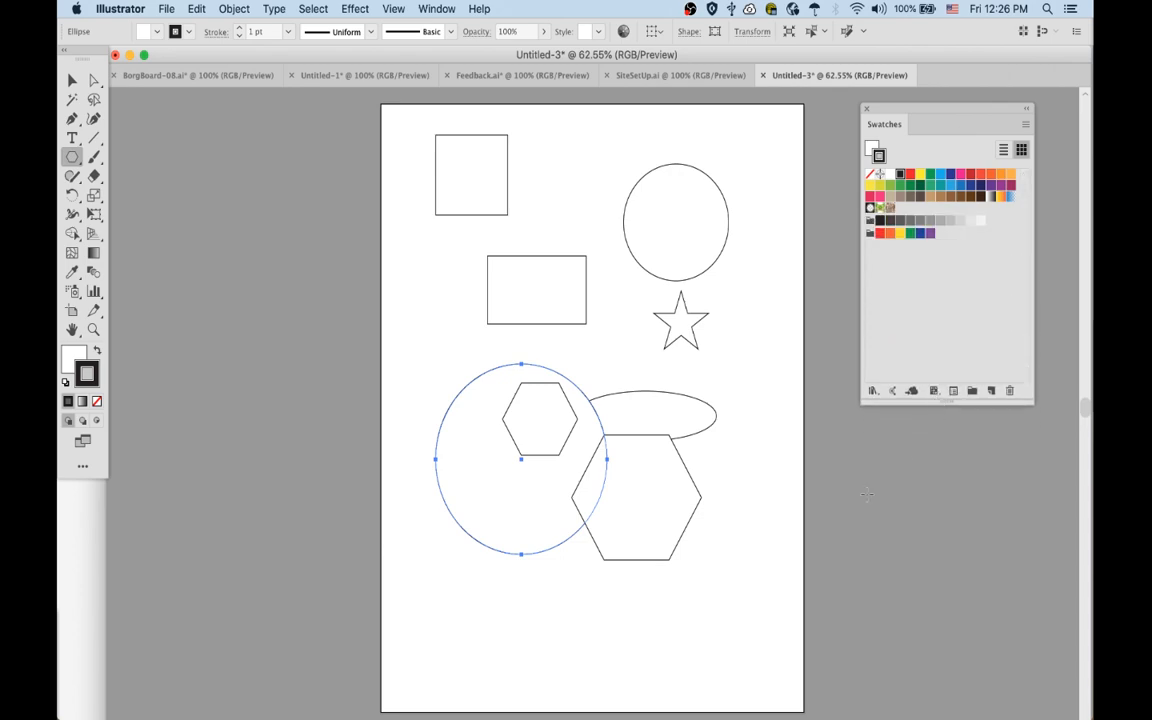
pyautogui.click(941, 174)
pyautogui.hotkey('shift', 'x')
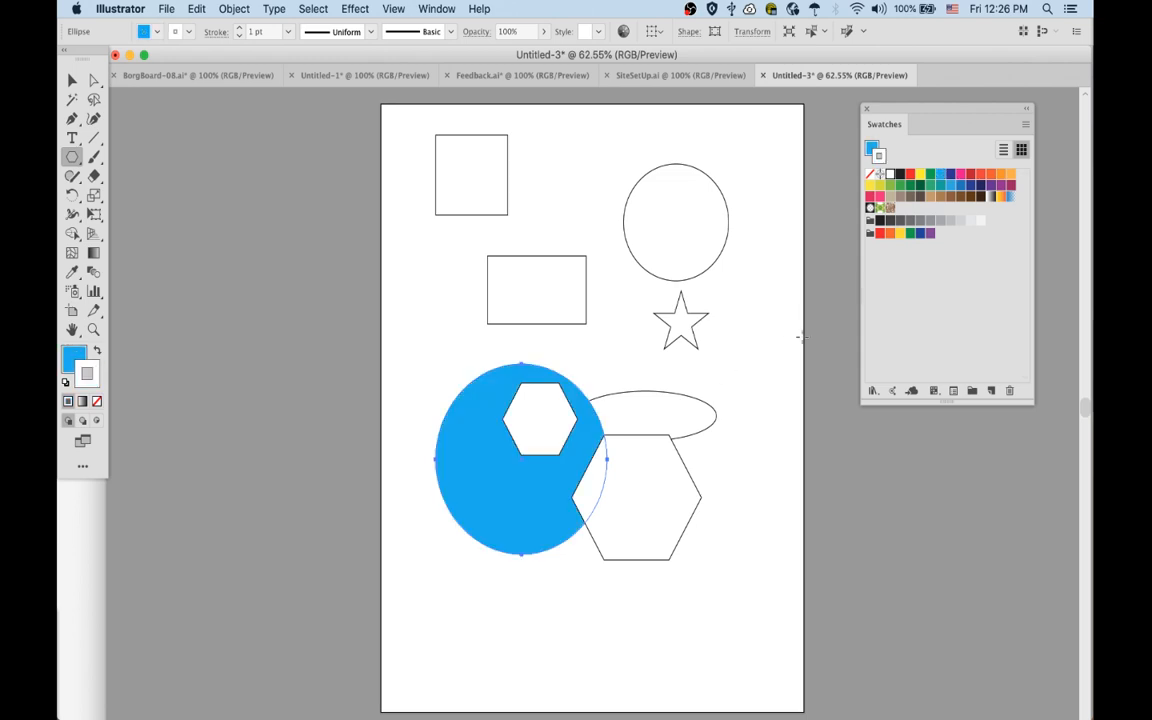
# - Fill the small hexagon with orange-red and the flat ellipse with dark blue
pyautogui.keyDown('super'); pyautogui.click(548, 436); pyautogui.keyUp('super')
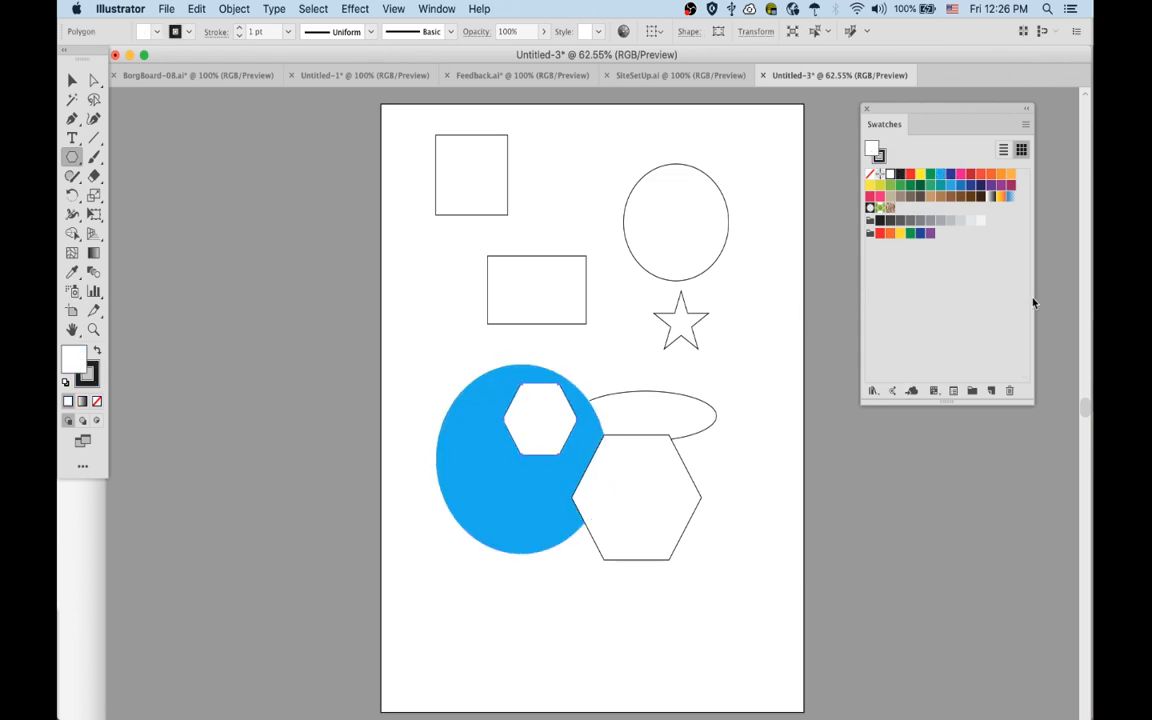
pyautogui.click(980, 175)
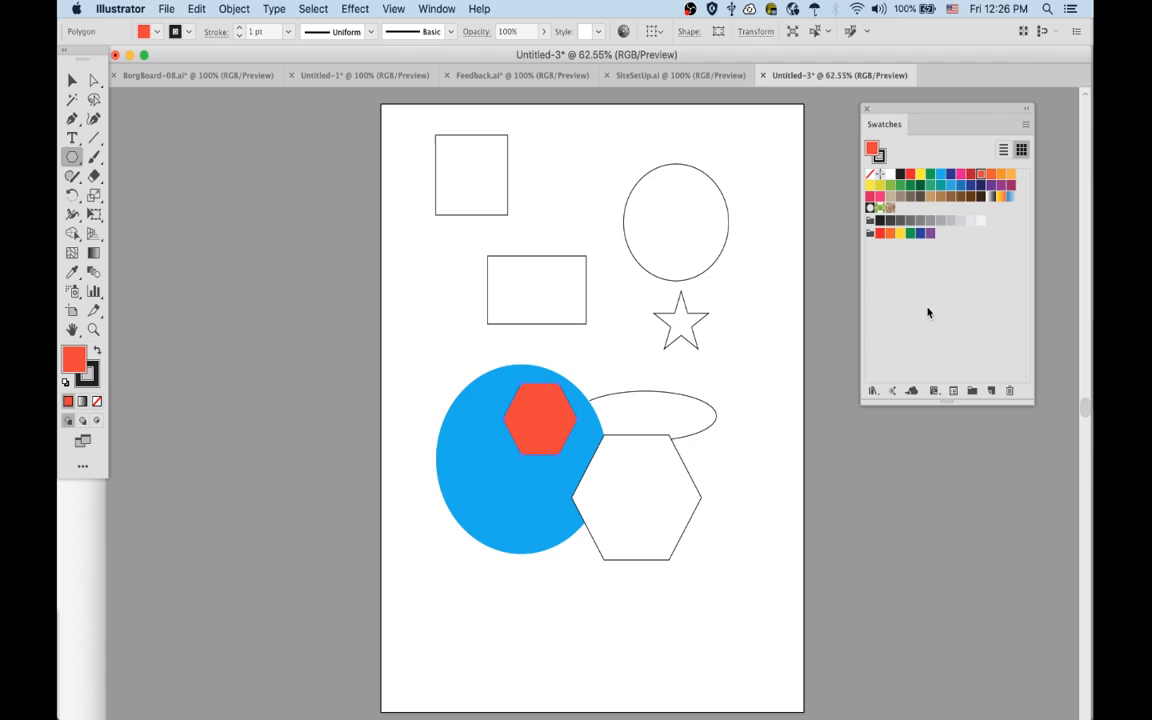
pyautogui.keyDown('super'); pyautogui.click(677, 433); pyautogui.keyUp('super')
pyautogui.click(920, 233)
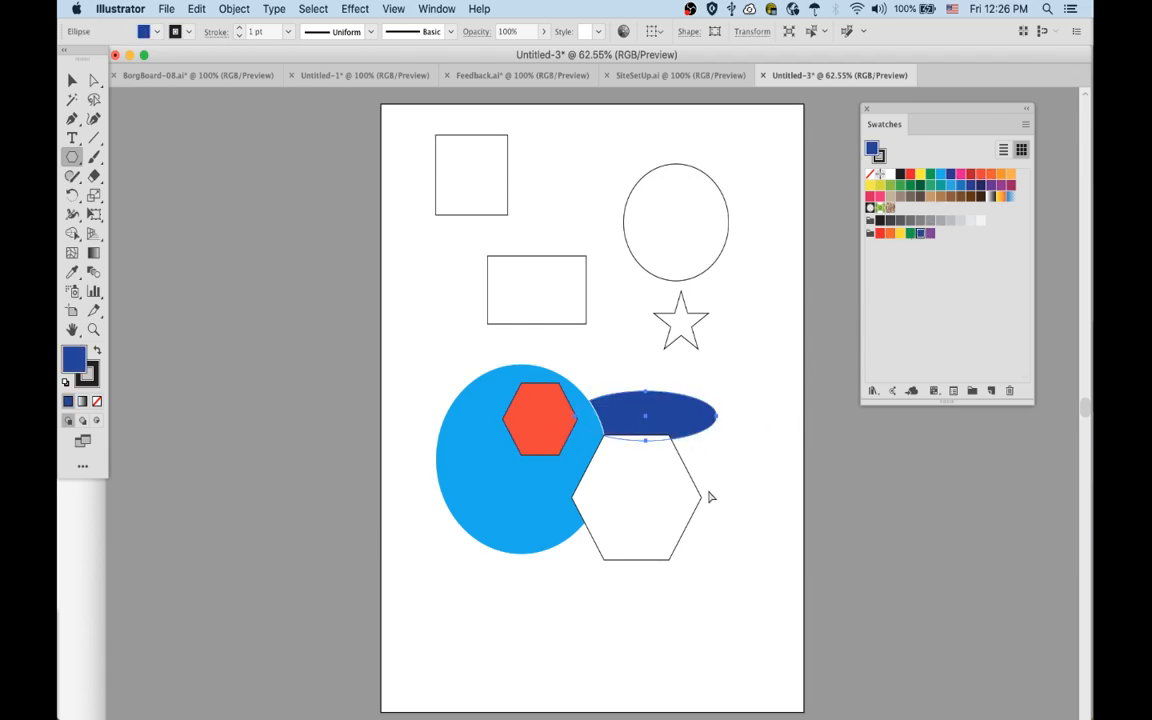
# - Fill the large hexagon with green and the rectangle with yellow
pyautogui.keyDown('super'); pyautogui.click(701, 496); pyautogui.keyUp('super')
pyautogui.click(910, 233)
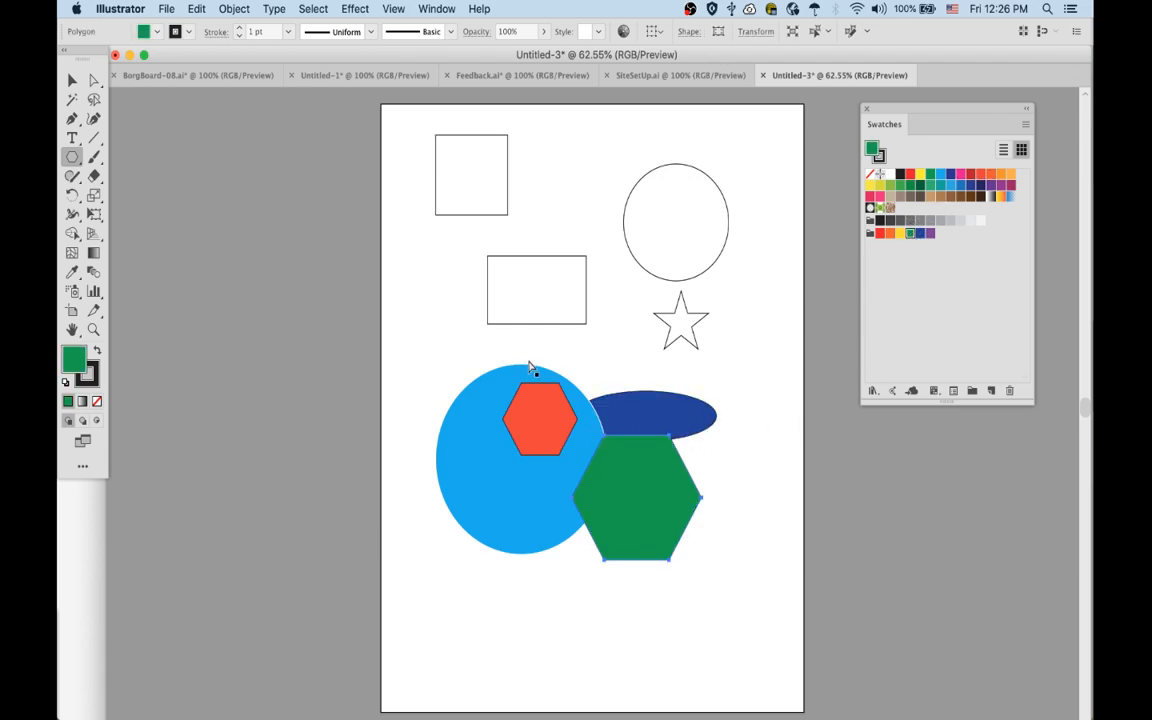
pyautogui.keyDown('super'); pyautogui.click(510, 318); pyautogui.keyUp('super')
pyautogui.click(900, 233)
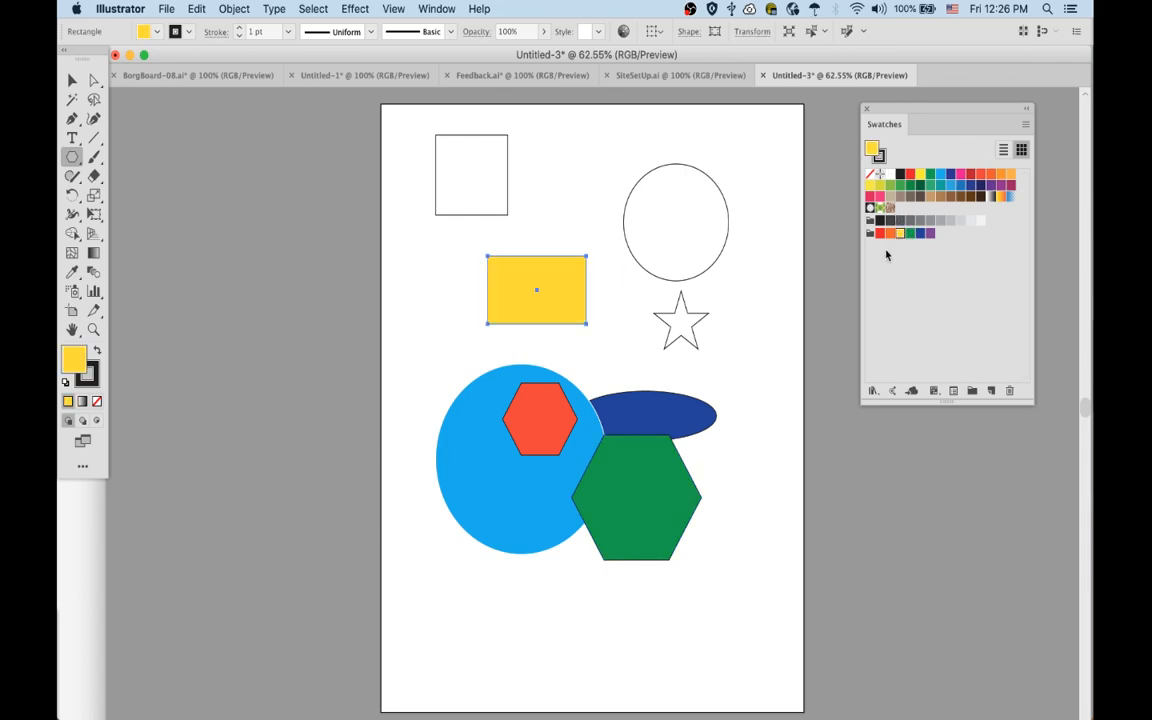
# - Fill the star with yellow-green and the upper-right circle with medium blue
pyautogui.keyDown('super'); pyautogui.click(678, 346); pyautogui.keyUp('super')
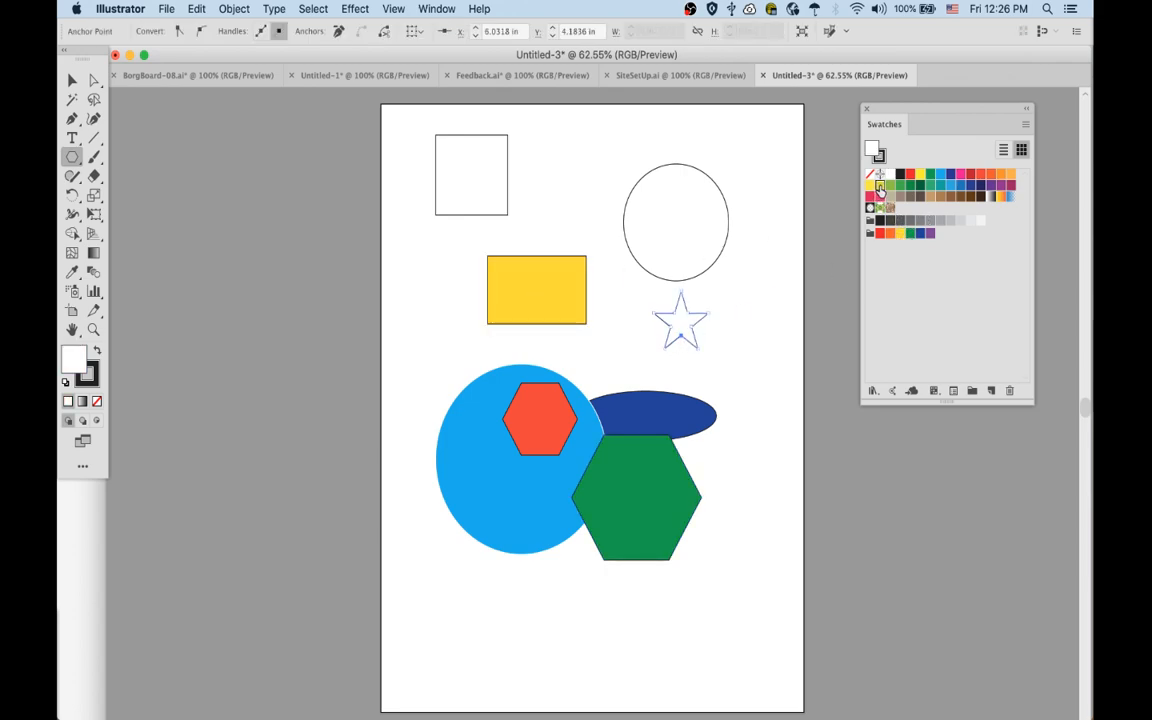
pyautogui.click(880, 185)
pyautogui.keyDown('super'); pyautogui.click(681, 271); pyautogui.keyUp('super')
pyautogui.click(949, 189)
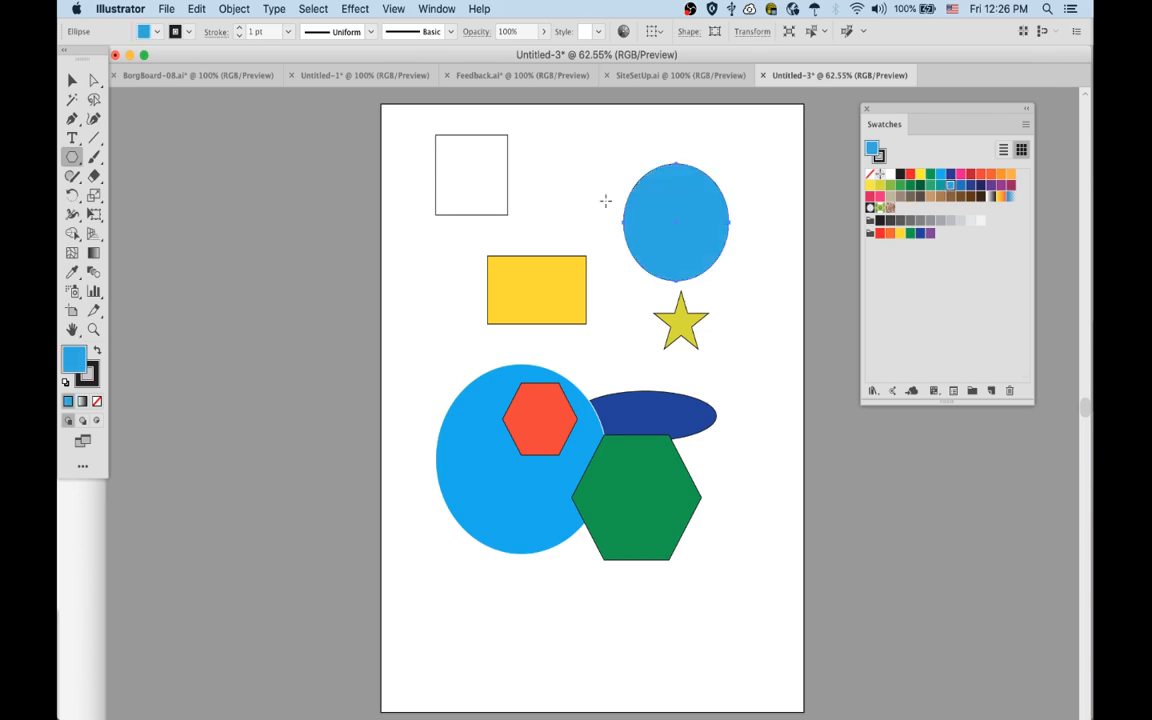
# - Fill the upper-left square with dark brown and clear the selection
pyautogui.keyDown('super'); pyautogui.click(470, 180); pyautogui.keyUp('super')
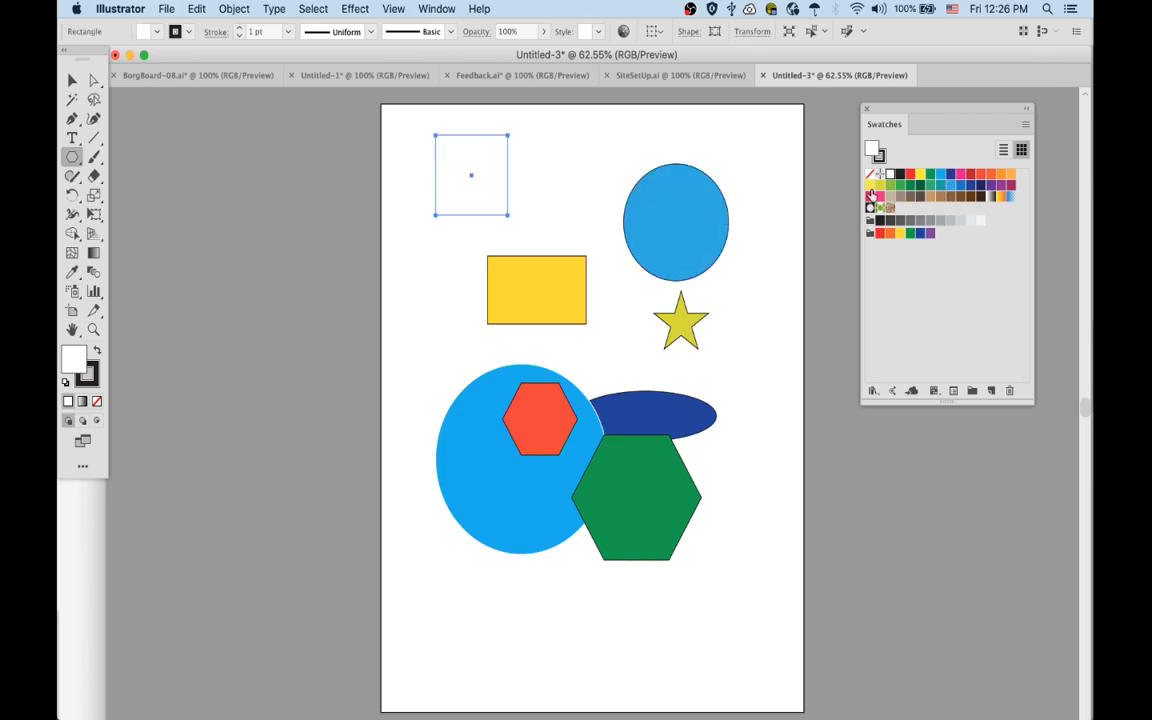
pyautogui.click(920, 196)
pyautogui.keyDown('super'); pyautogui.click(748, 325); pyautogui.keyUp('super')
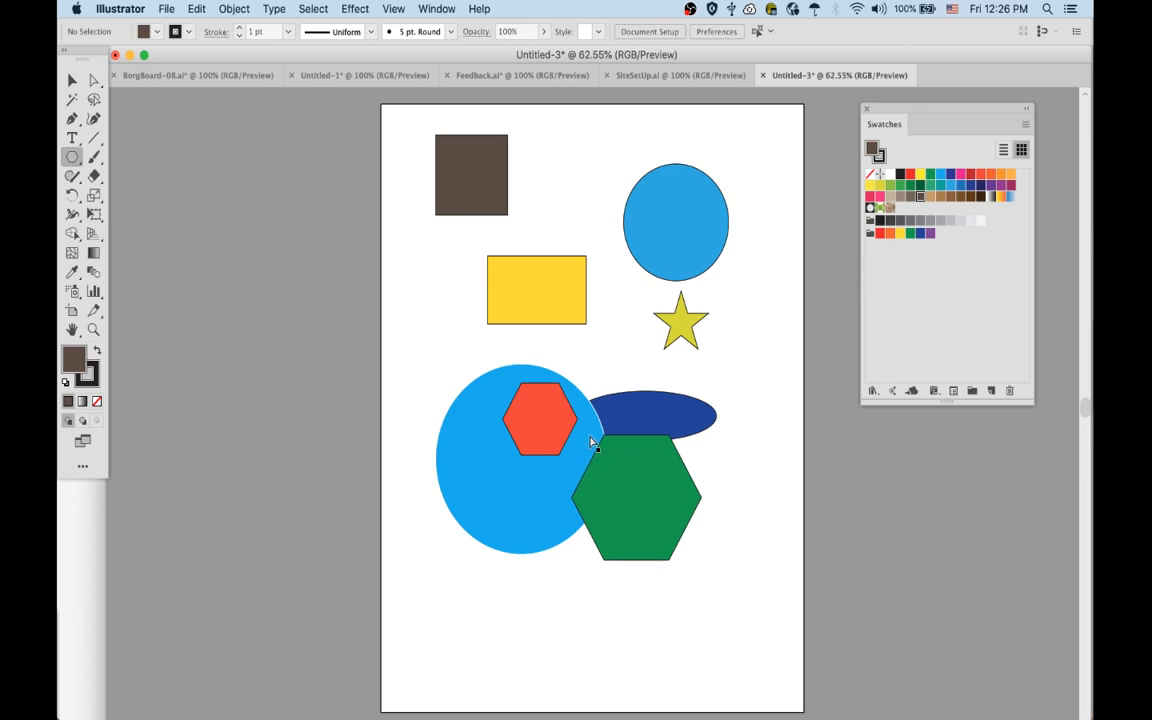
# - Remove the stroke from all shapes on the artboard and deselect them
pyautogui.keyDown('super'); pyautogui.click(578, 476); pyautogui.keyUp('super')
pyautogui.press('super+a')
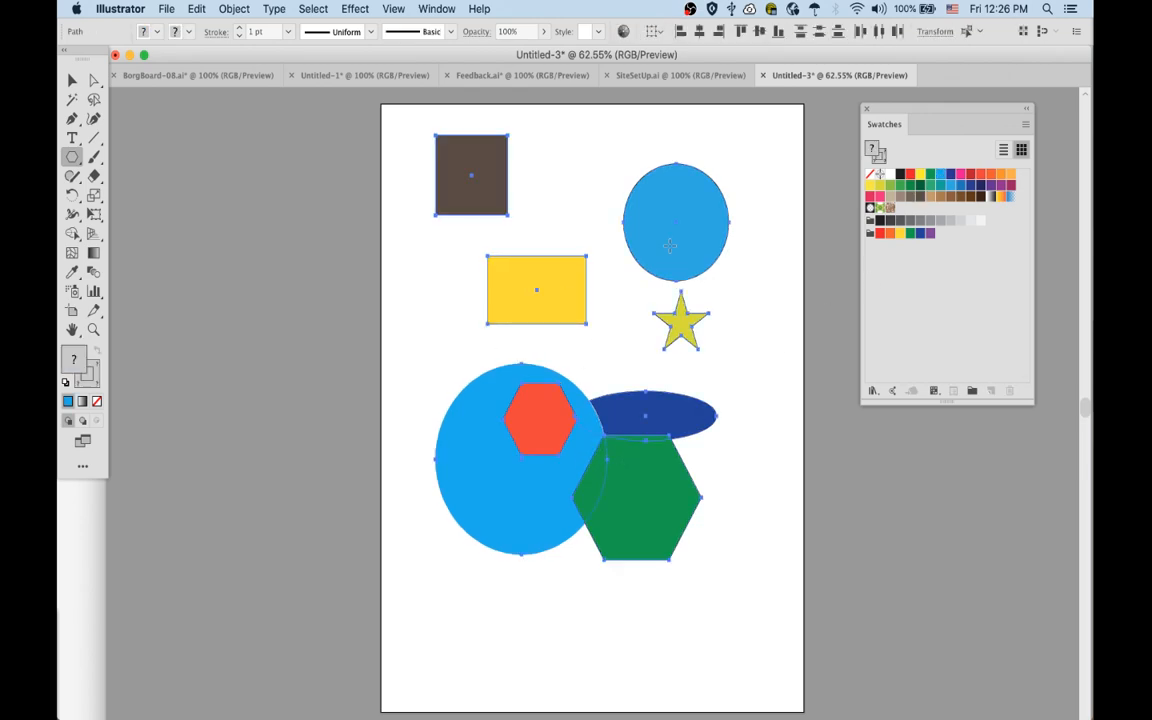
pyautogui.click(93, 381)
pyautogui.press('/')
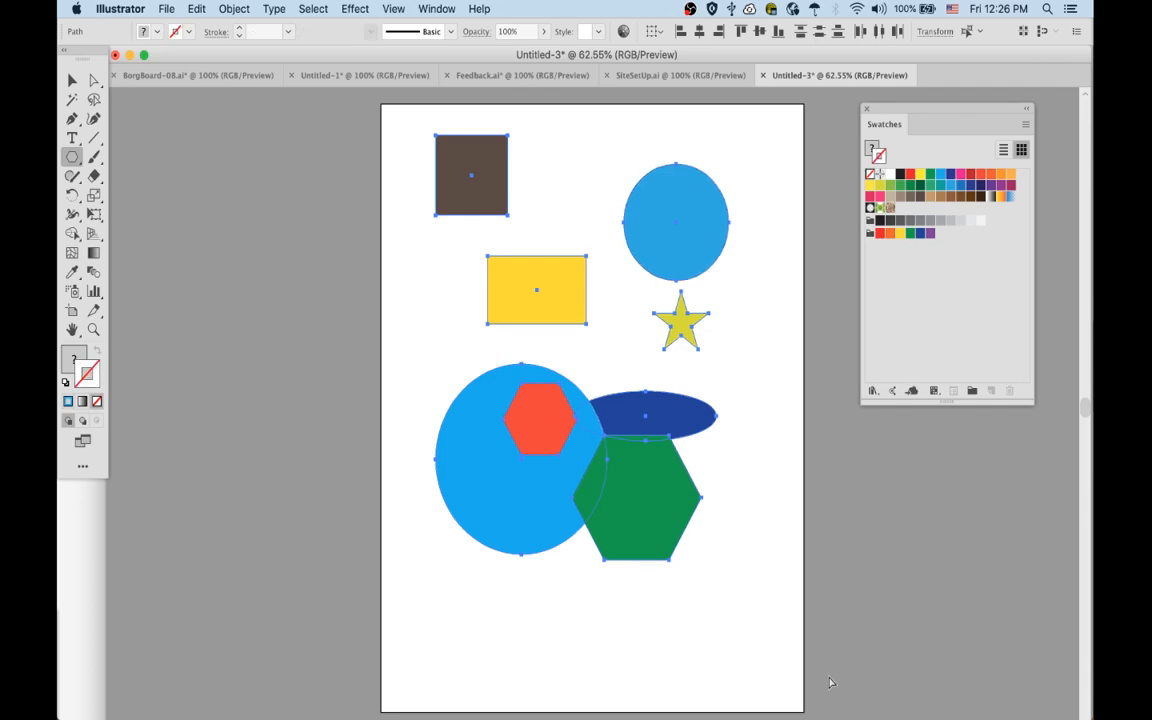
pyautogui.press('super+shift+a')
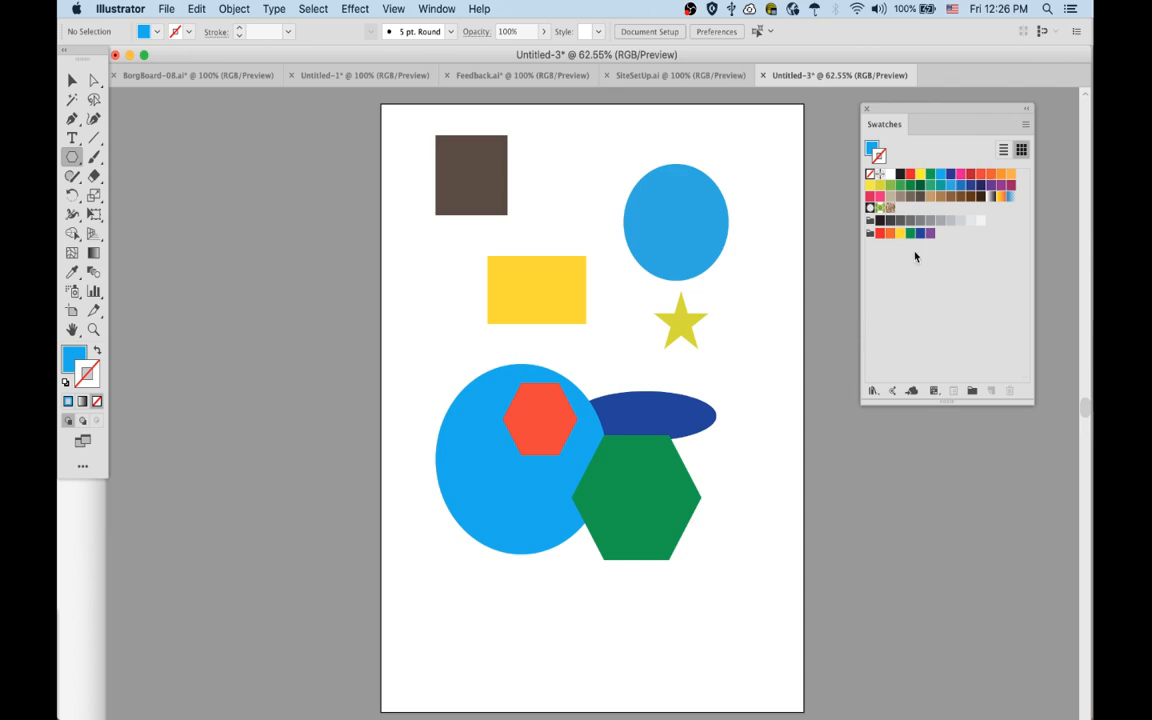
# - Move the Swatches panel to the left of the artboard and place the Layers panel to its right
pyautogui.moveTo(964, 113); pyautogui.dragTo(268, 112)
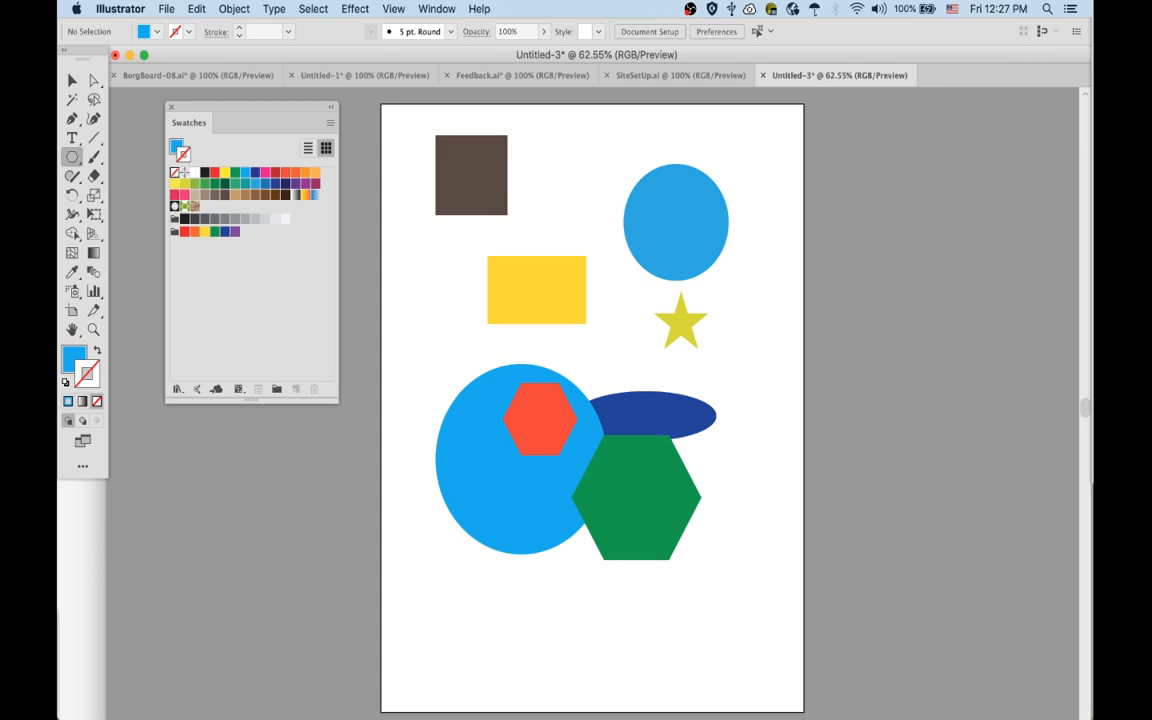
pyautogui.moveTo(938, 186); pyautogui.dragTo(931, 98)
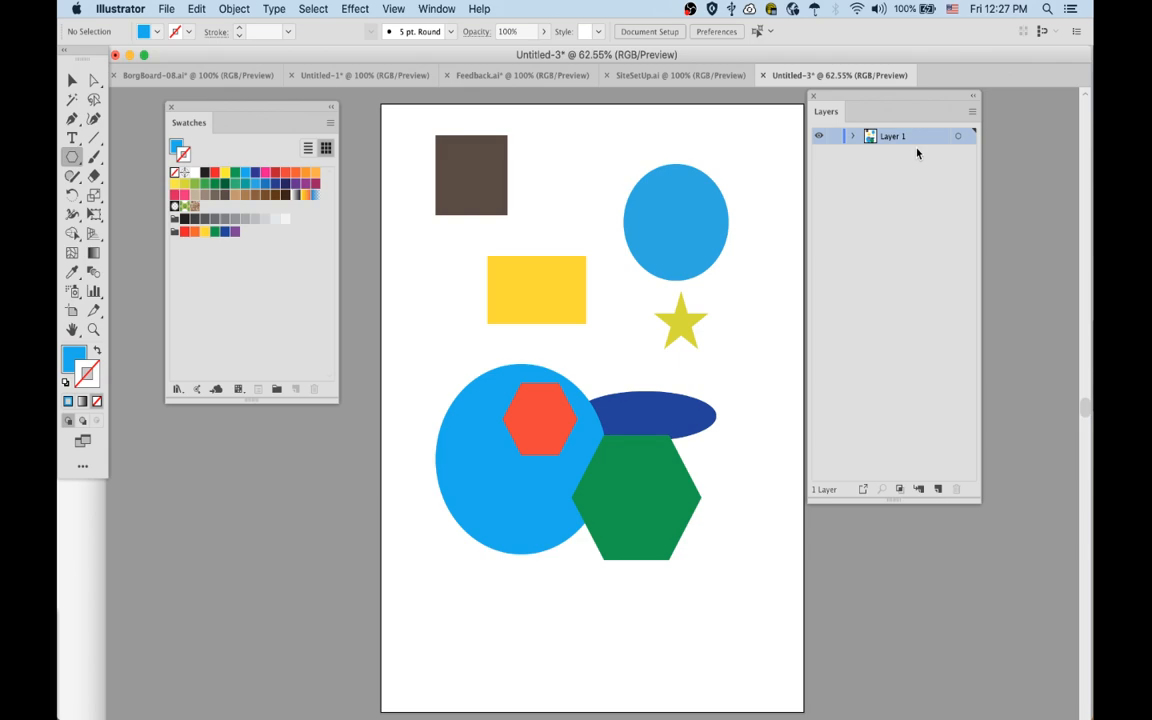
# - Move the medium-blue circle over the yellow rectangle and send both circles to the bottom of Layer 1's stacking order
pyautogui.click(853, 140)
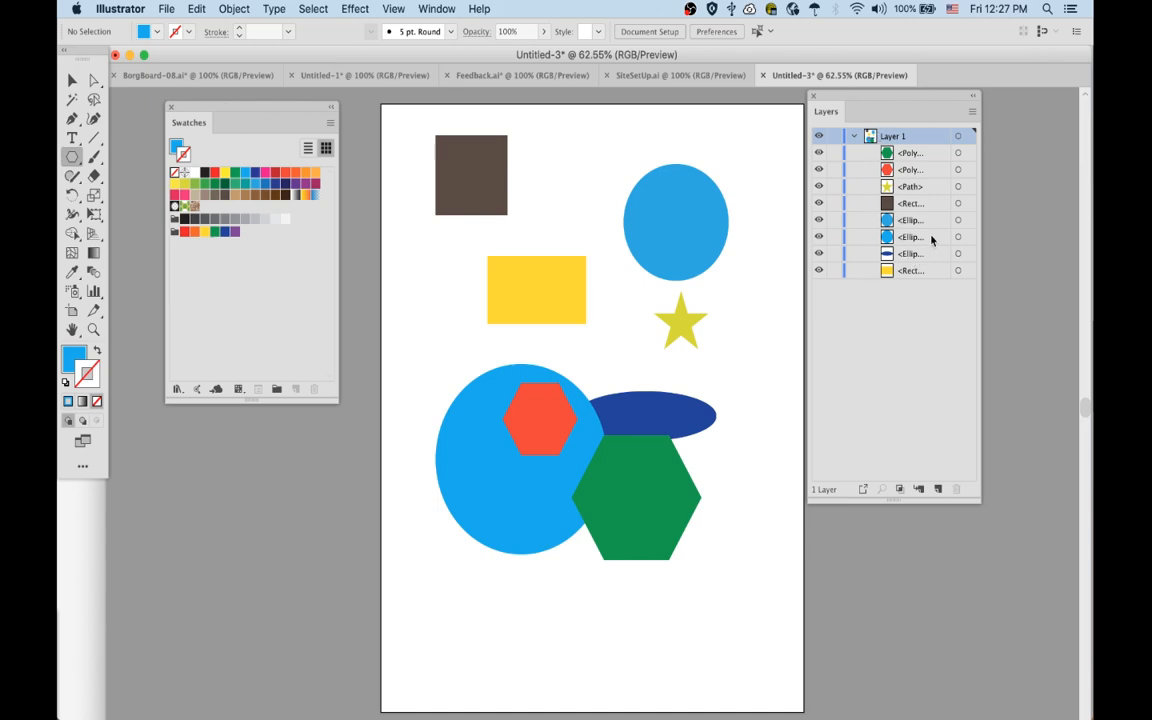
pyautogui.moveTo(933, 239); pyautogui.dragTo(922, 178)
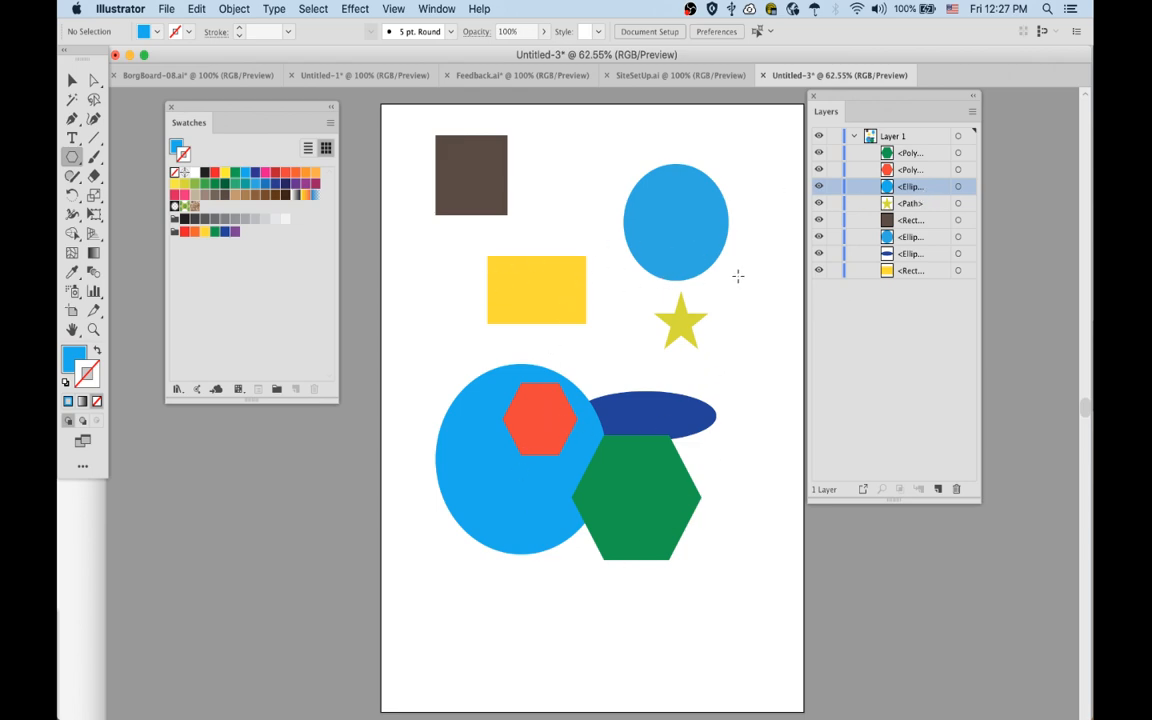
pyautogui.moveTo(686, 241); pyautogui.dragTo(601, 285)
pyautogui.moveTo(942, 187); pyautogui.dragTo(933, 281)
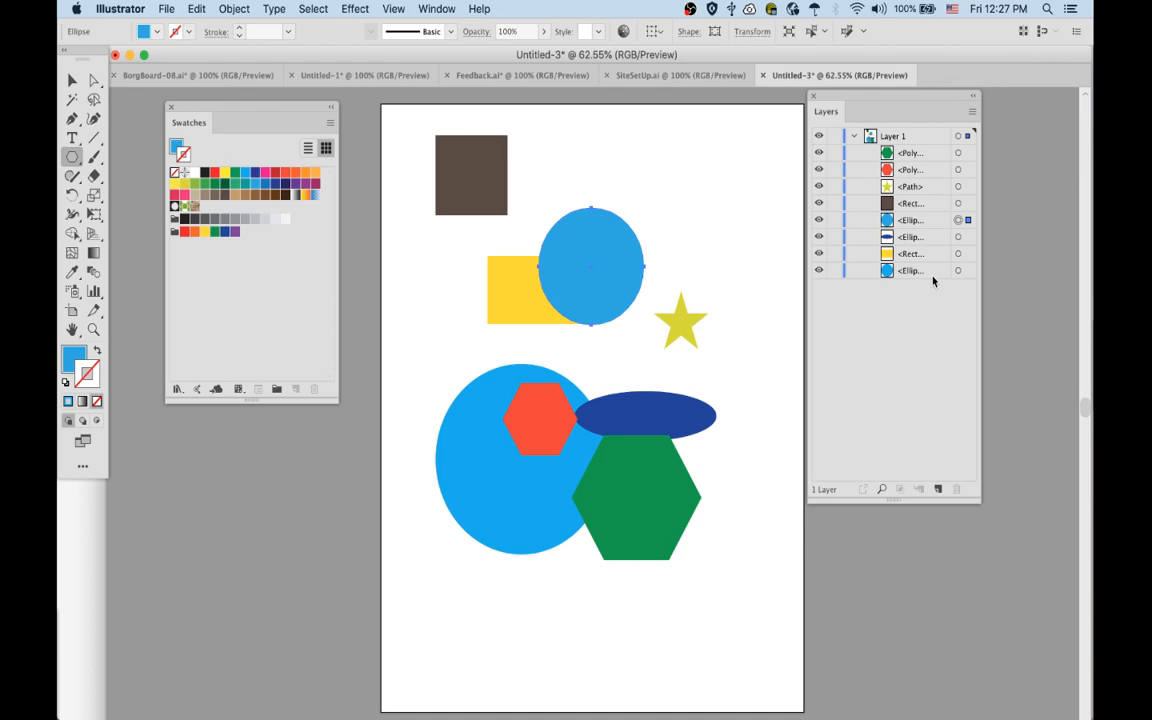
pyautogui.click(933, 221)
pyautogui.moveTo(933, 221); pyautogui.dragTo(934, 283)
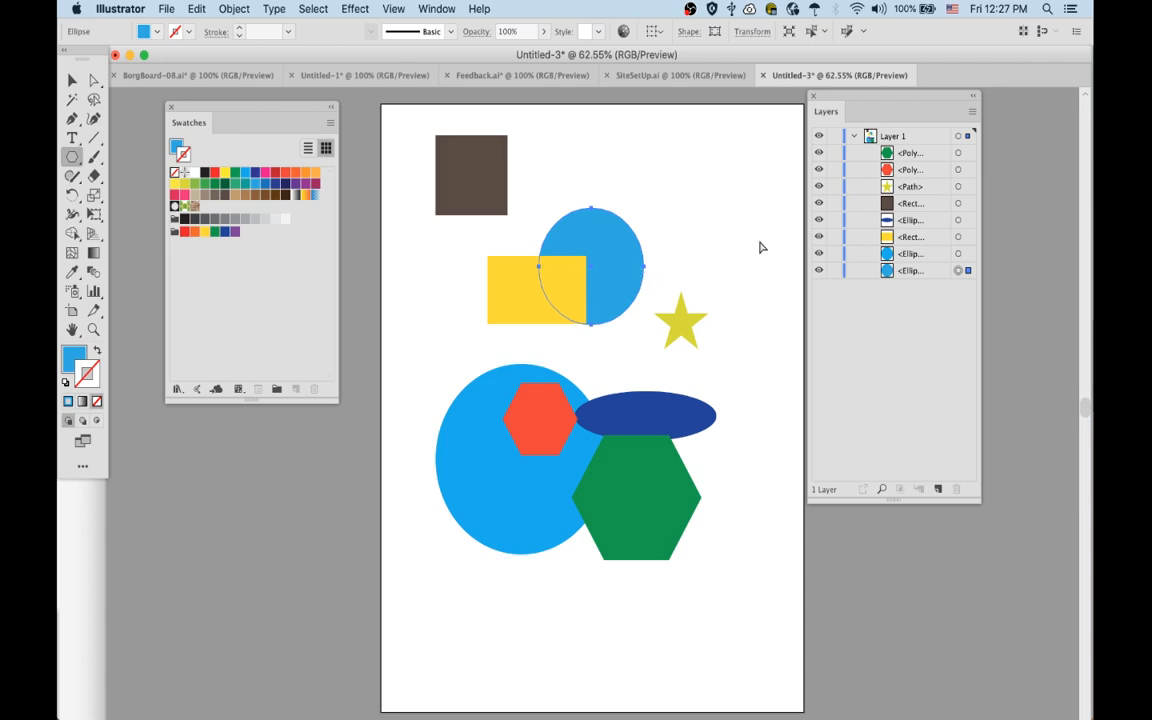
# - Move the yellow-green star up so it overlaps the right edge of the medium-blue circle
pyautogui.keyDown('super'); pyautogui.click(725, 301); pyautogui.keyUp('super')
pyautogui.keyDown('super'); pyautogui.click(681, 325); pyautogui.keyUp('super')
pyautogui.moveTo(637, 280); pyautogui.dragTo(688, 290)
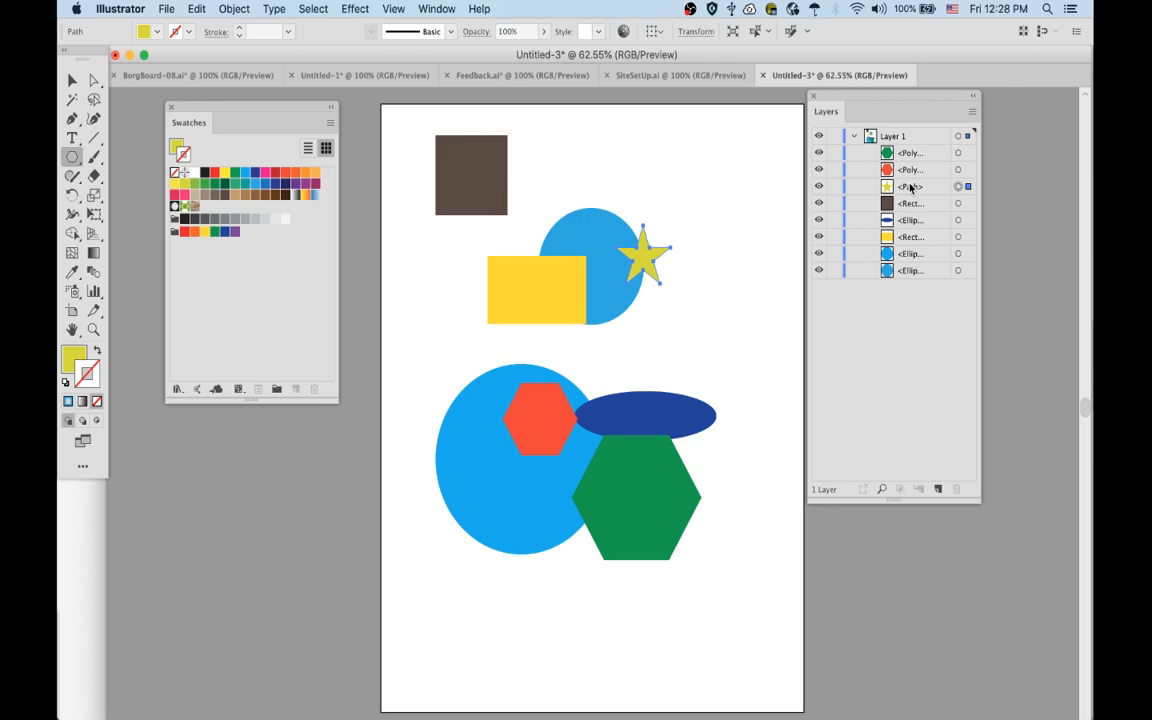
# - Collapse Layer 1, create a new layer named Background and place it beneath Layer 1
pyautogui.click(854, 137)
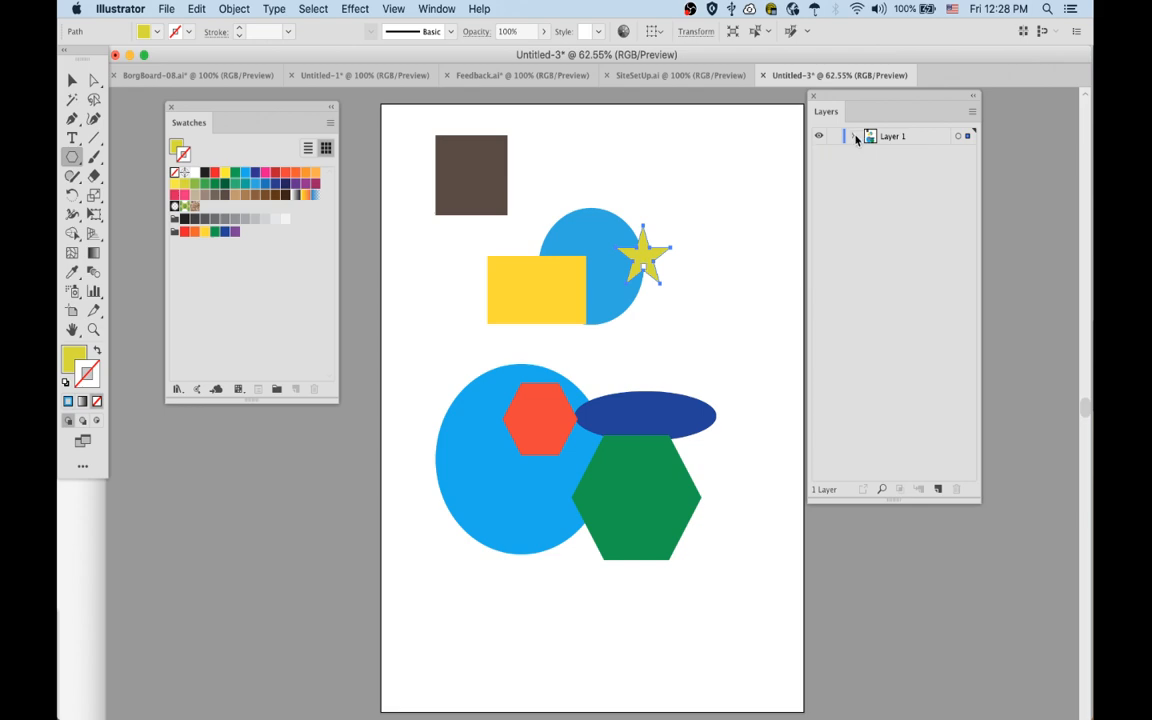
pyautogui.keyDown('alt'); pyautogui.click(938, 490); pyautogui.keyUp('alt')
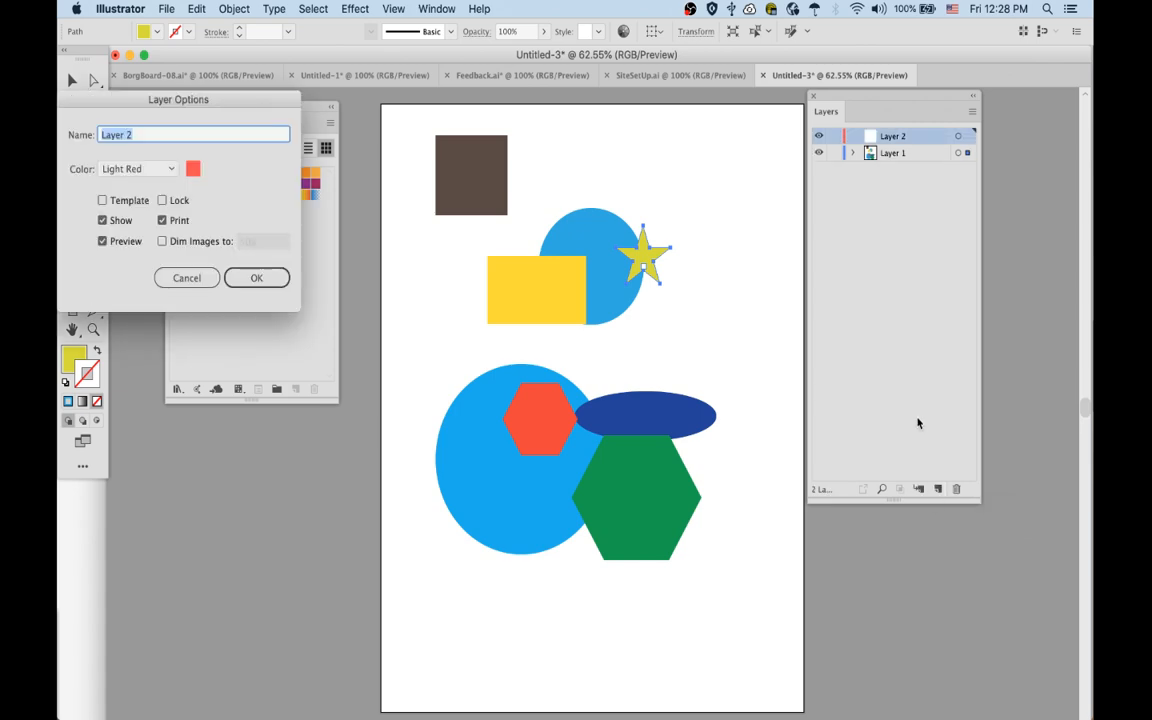
pyautogui.write('Background')
pyautogui.press('Return')
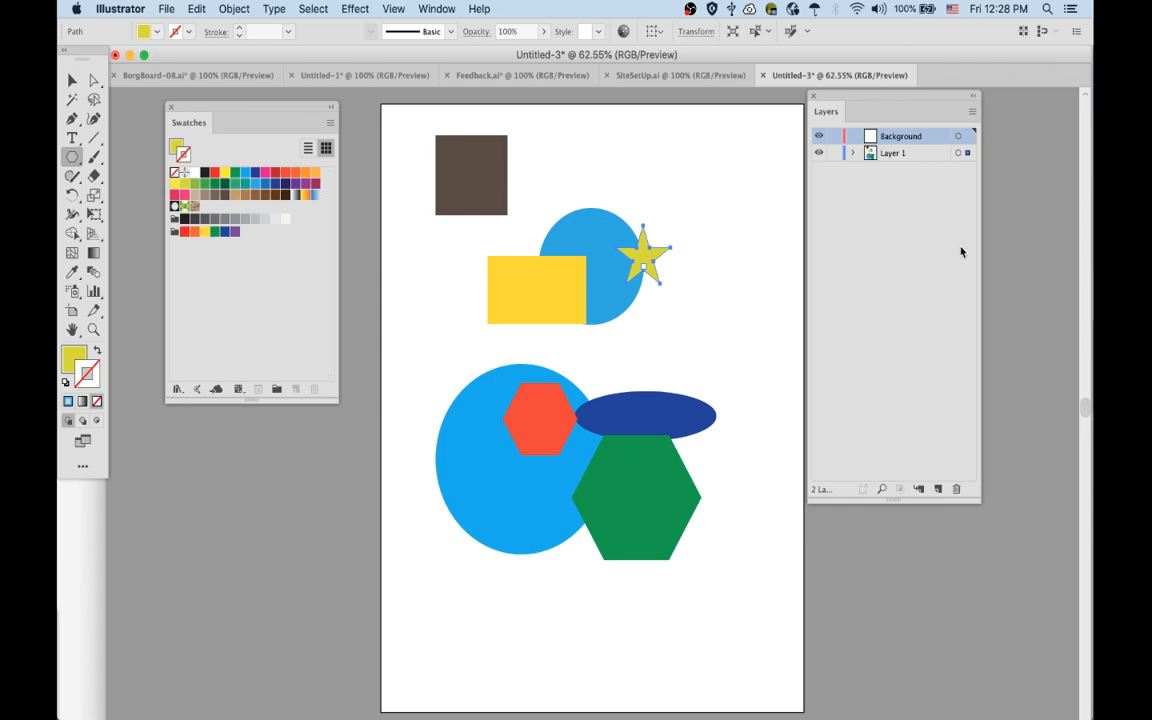
pyautogui.moveTo(927, 148); pyautogui.dragTo(927, 166)
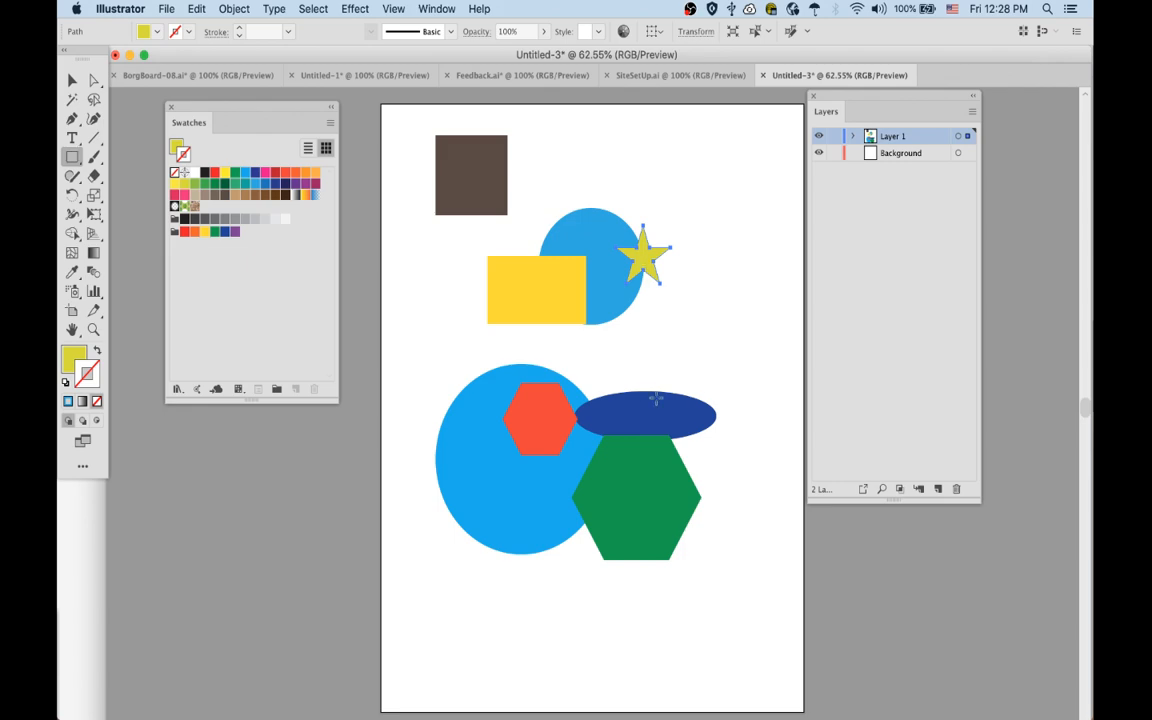
# - Draw a large yellow-green rectangle covering most of the artboard and transfer it to the Background layer, leaving nothing selected
pyautogui.press('m')
pyautogui.moveTo(408, 132)
pyautogui.mouseDown()
pyautogui.moveTo(424, 193)
pyautogui.moveTo(802, 586)
pyautogui.moveTo(789, 594)
pyautogui.mouseUp()
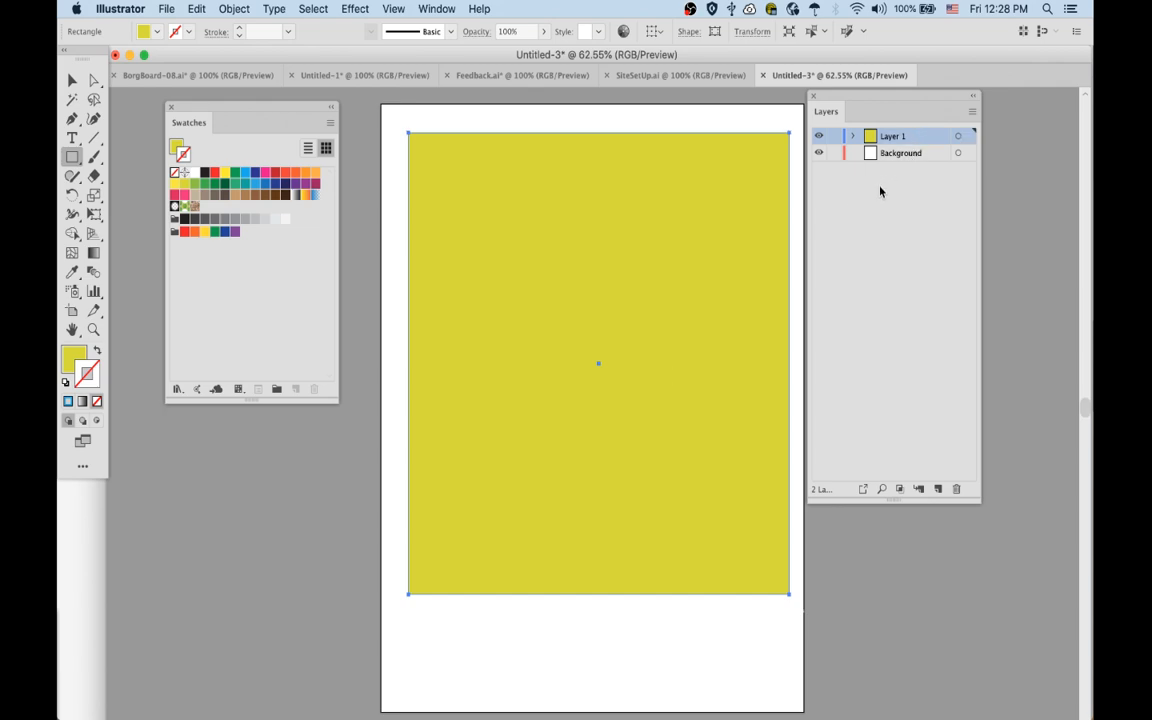
pyautogui.press('Delete')
pyautogui.click(896, 155)
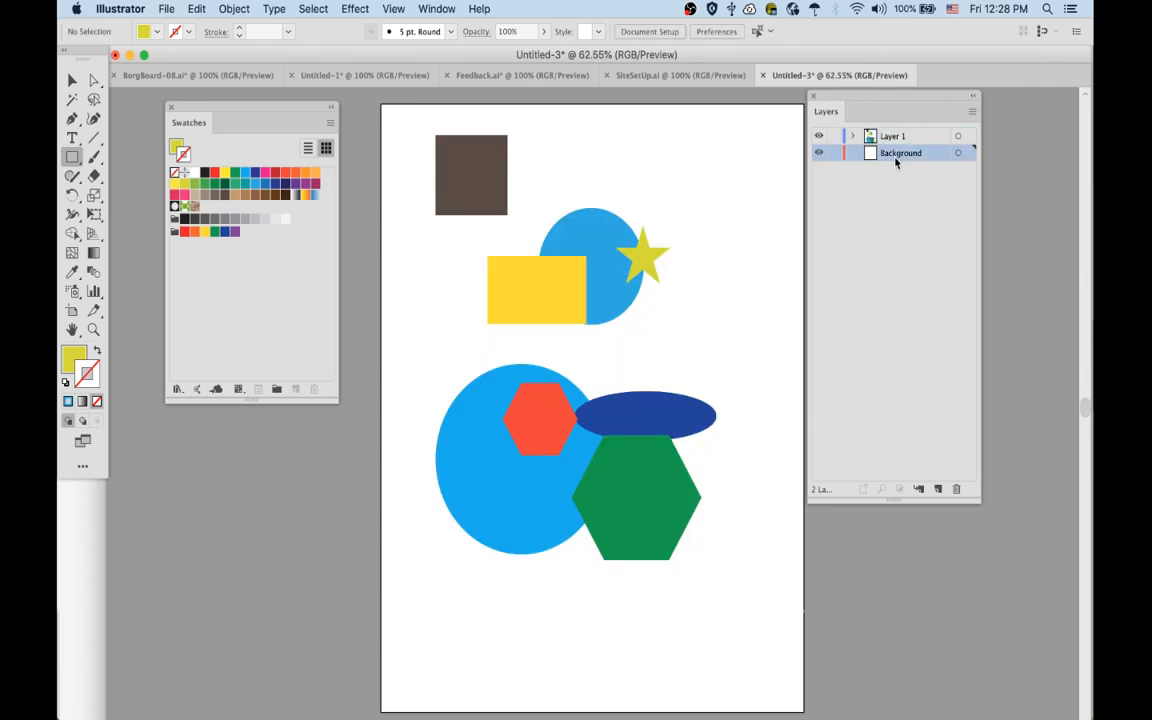
pyautogui.press('super+v')
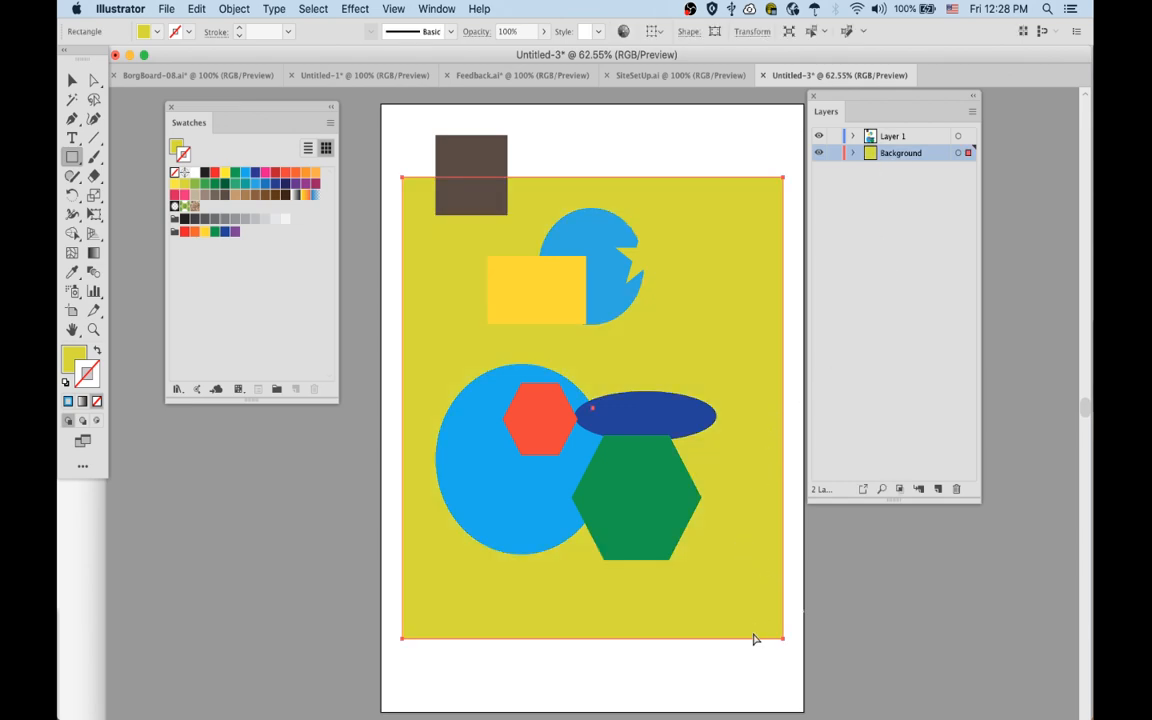
pyautogui.press('super+shift+a')
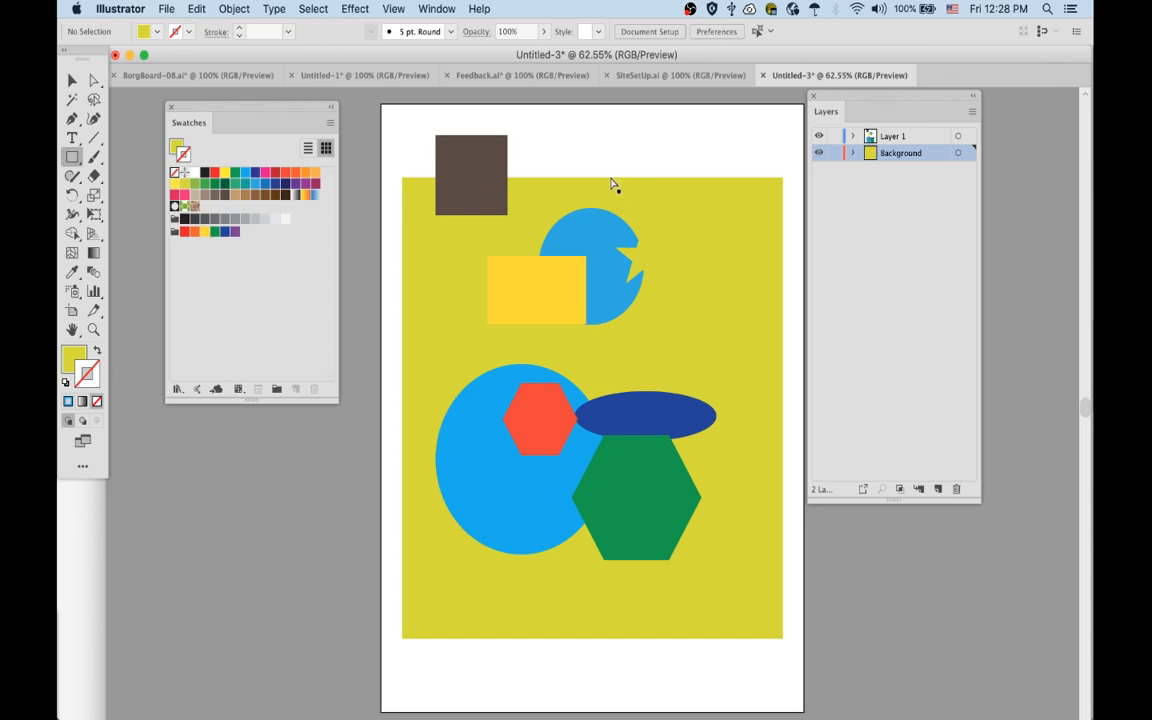
# - Lock the Background layer, recolor the star bright blue and clear the selection
pyautogui.keyDown('super'); pyautogui.click(648, 258); pyautogui.keyUp('super')
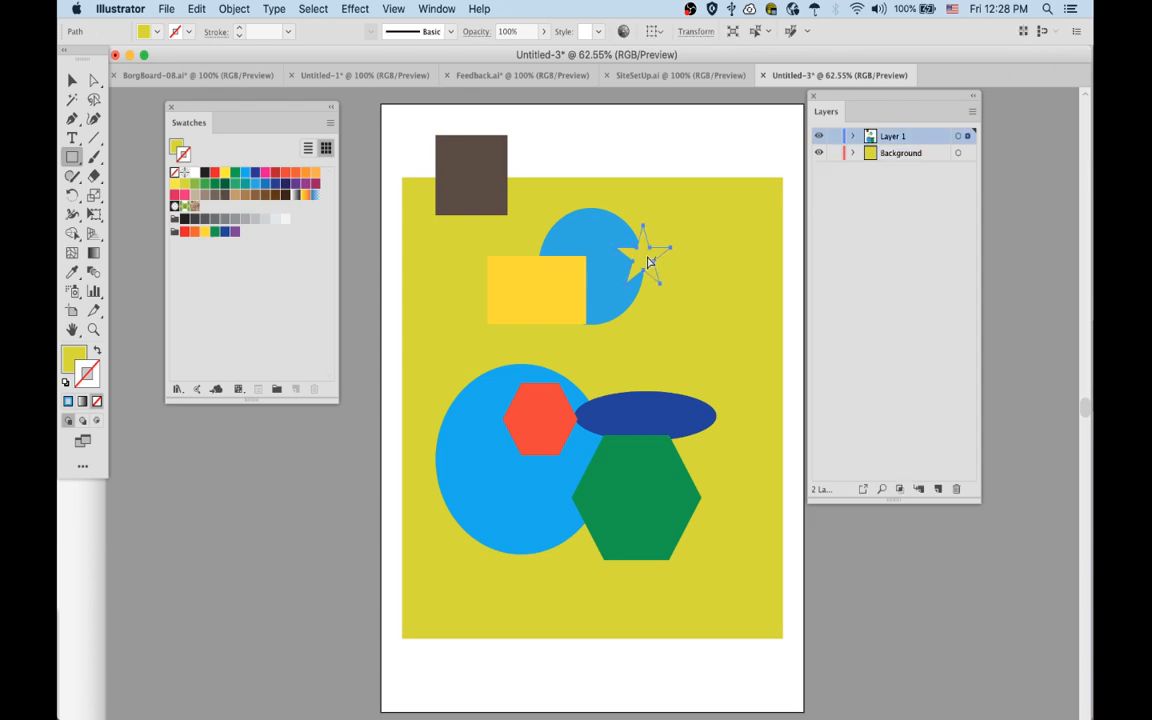
pyautogui.click(835, 153)
pyautogui.press('super+z')
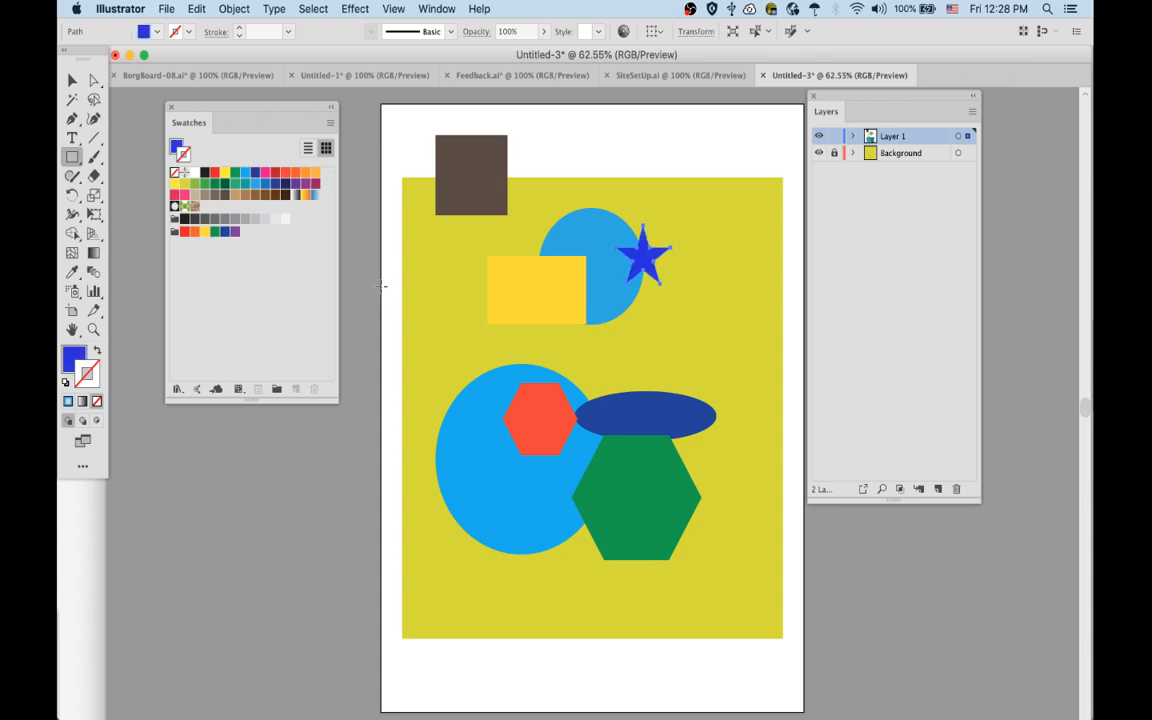
pyautogui.press('super+shift+a')
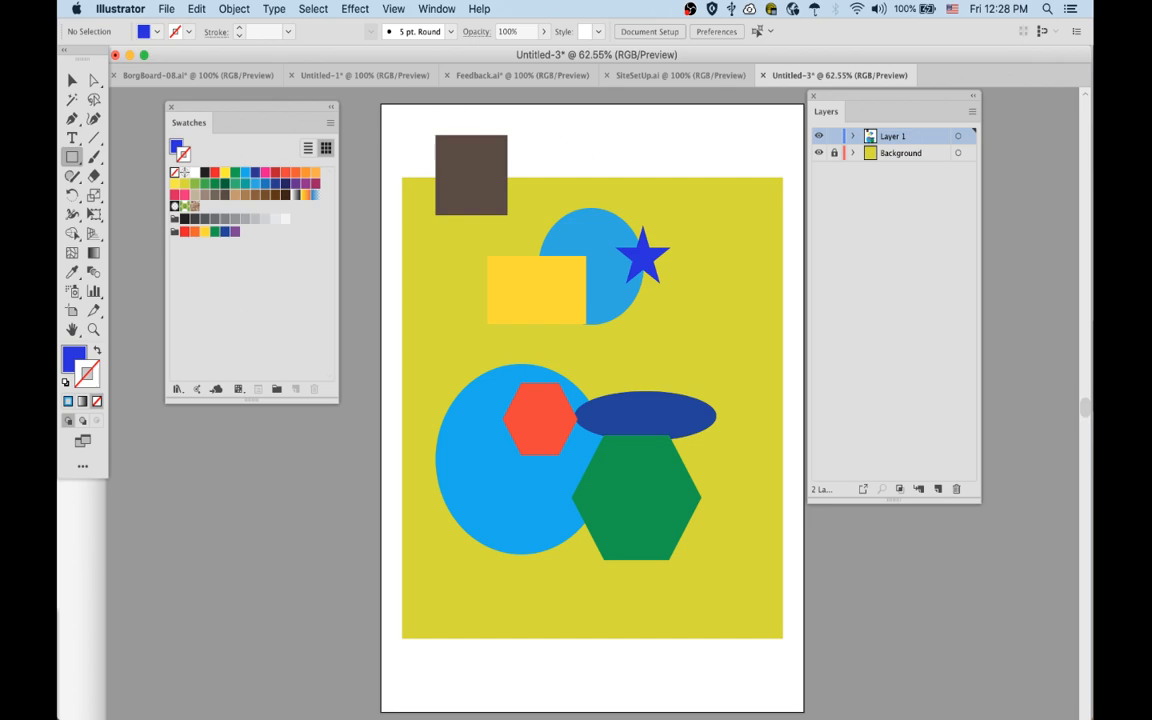
# - Place the Pathfinder panel below the Swatches panel and select the yellow rectangle, the medium-blue circle and the star together
pyautogui.moveTo(60, 680); pyautogui.dragTo(243, 436)
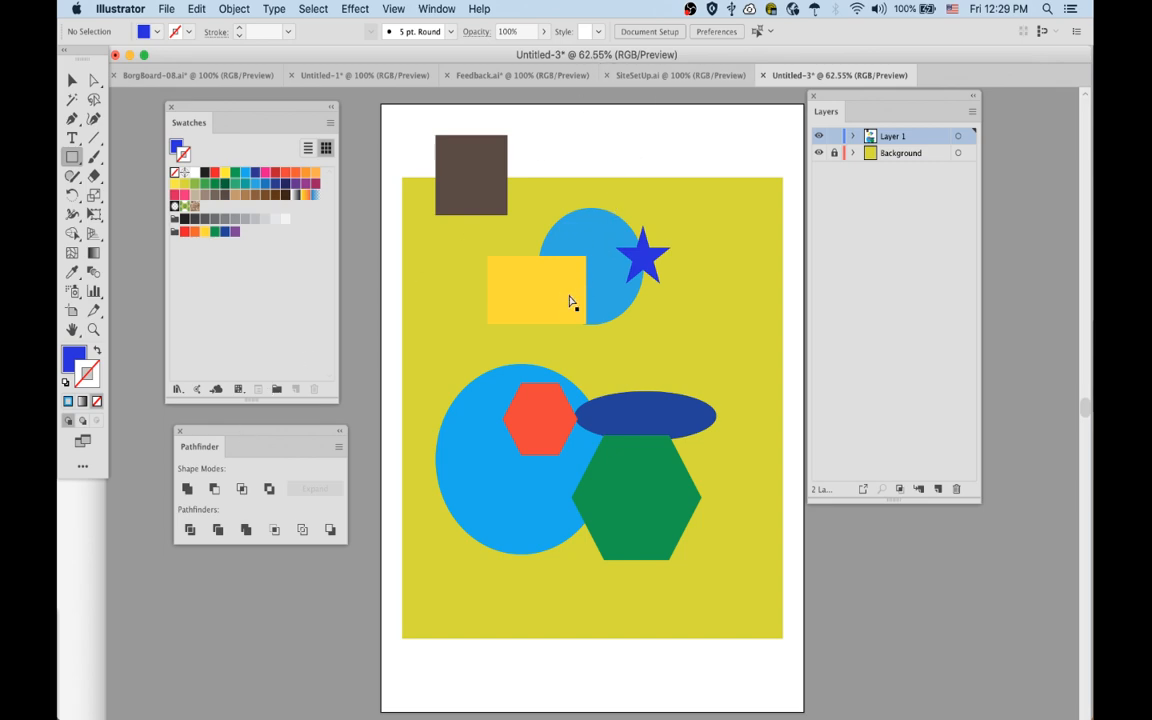
pyautogui.keyDown('super'); pyautogui.click(570, 301); pyautogui.keyUp('super')
pyautogui.keyDown('shift'); pyautogui.keyDown('super'); pyautogui.click(596, 244); pyautogui.keyUp('super'); pyautogui.keyUp('shift')
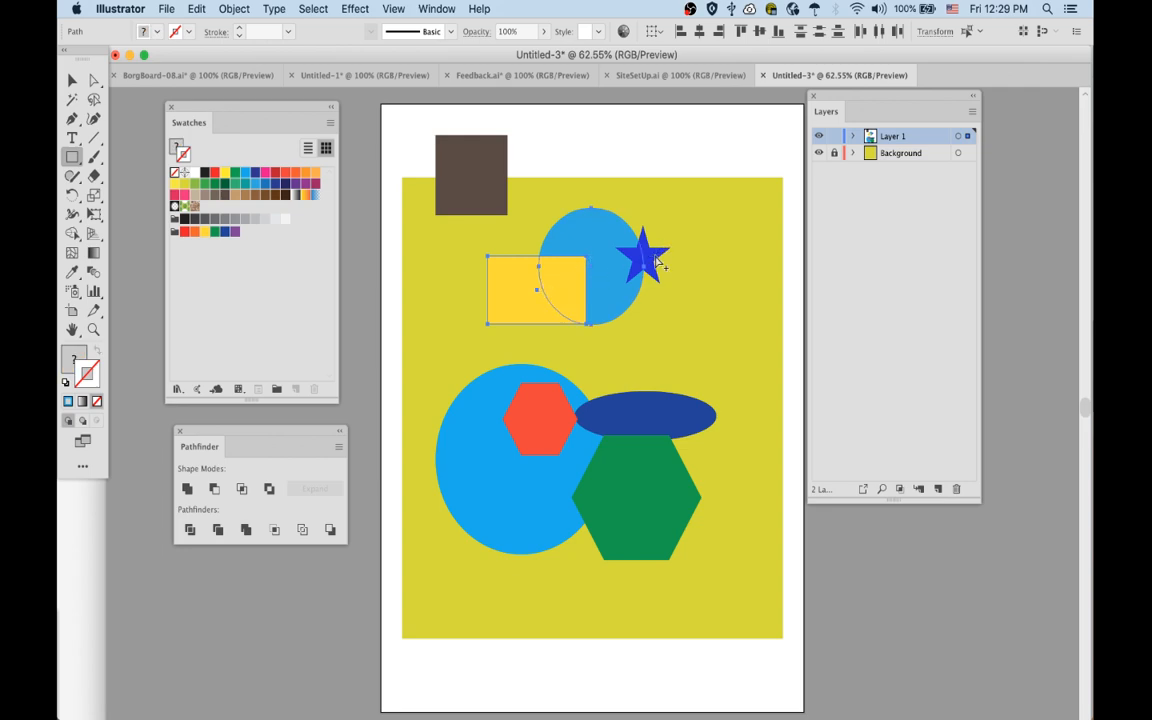
pyautogui.keyDown('shift'); pyautogui.keyDown('super'); pyautogui.click(648, 258); pyautogui.keyUp('super'); pyautogui.keyUp('shift')
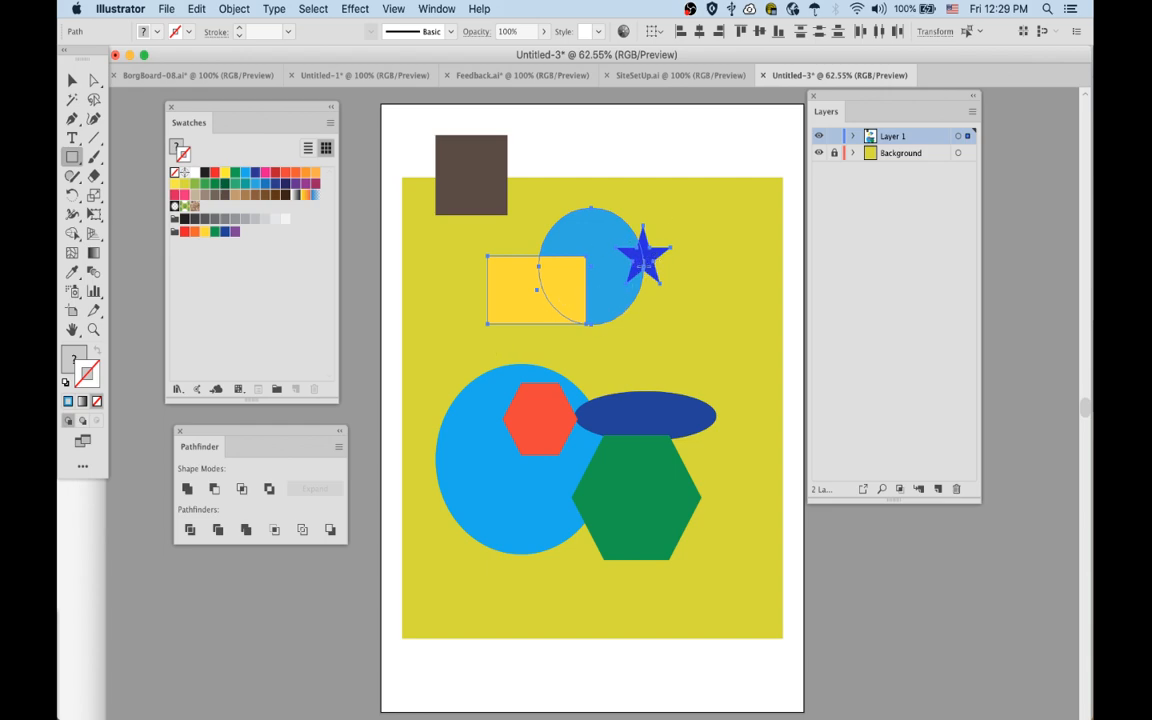
# - Apply Pathfinder Merge to the selected shapes and pull the resulting rectangle, circle and star pieces apart
pyautogui.click(247, 531)
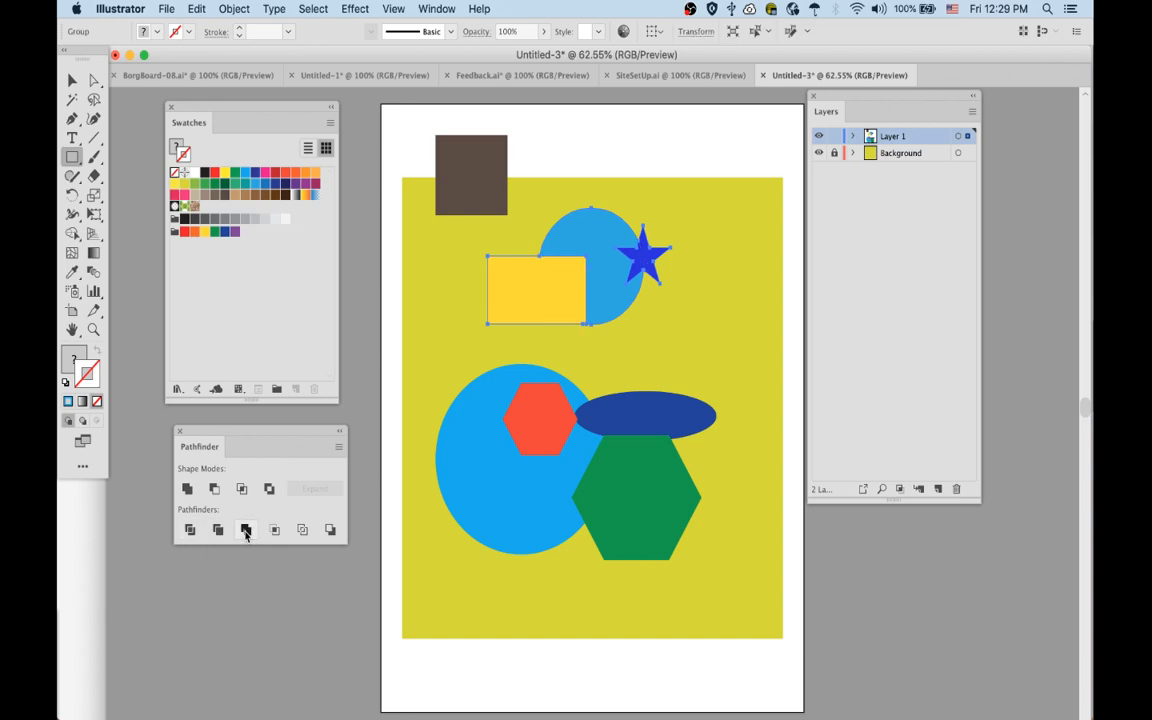
pyautogui.click(607, 152)
pyautogui.moveTo(547, 300); pyautogui.dragTo(504, 317)
pyautogui.moveTo(616, 294); pyautogui.dragTo(615, 340)
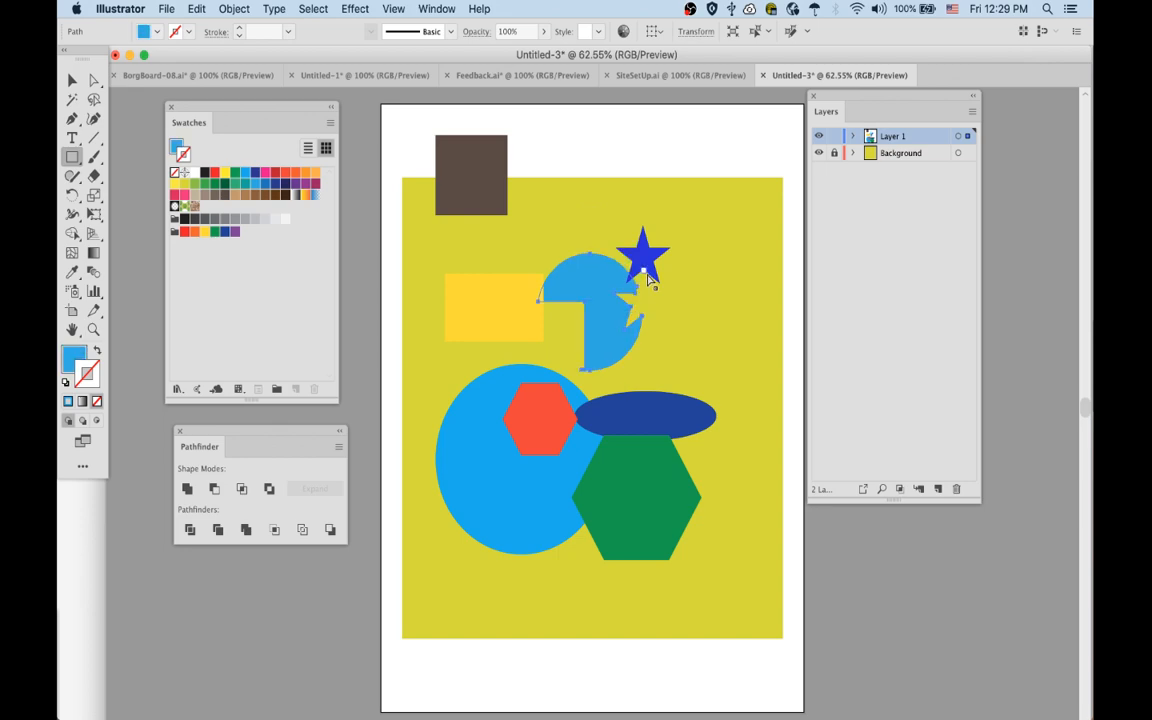
pyautogui.moveTo(653, 265); pyautogui.dragTo(680, 268)
# - Undo the moves of the separated pieces and the Merge operation
pyautogui.press('super+z')
pyautogui.press('super+z')
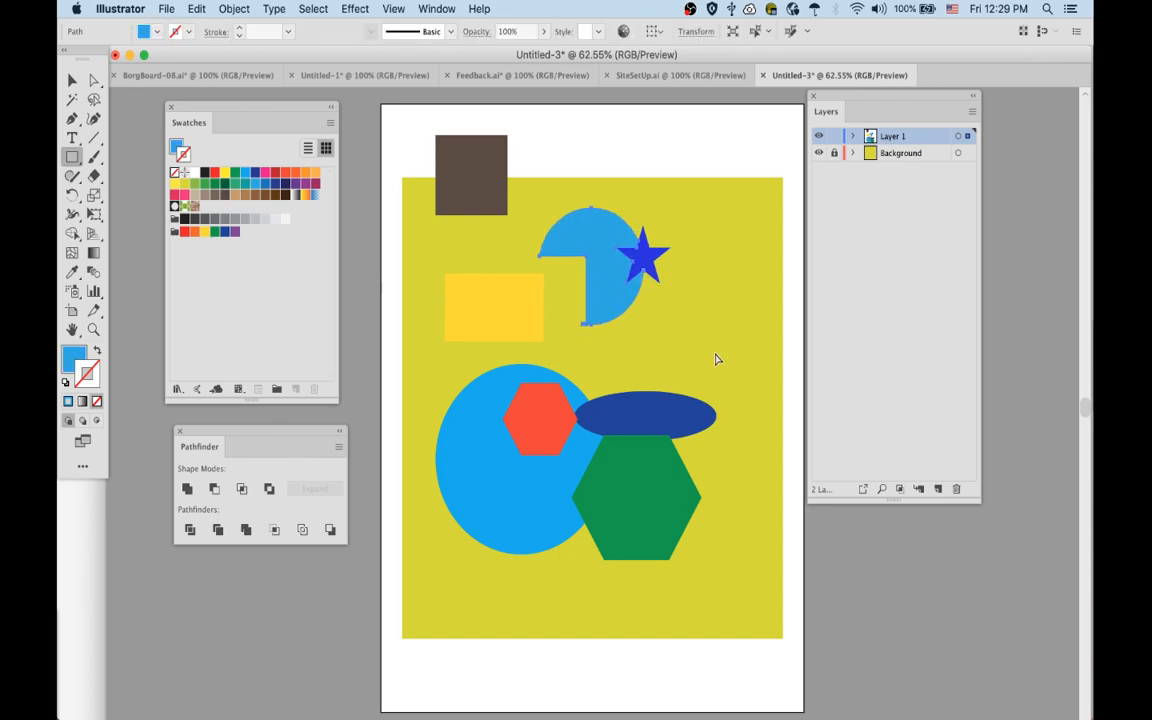
pyautogui.press('super+z')
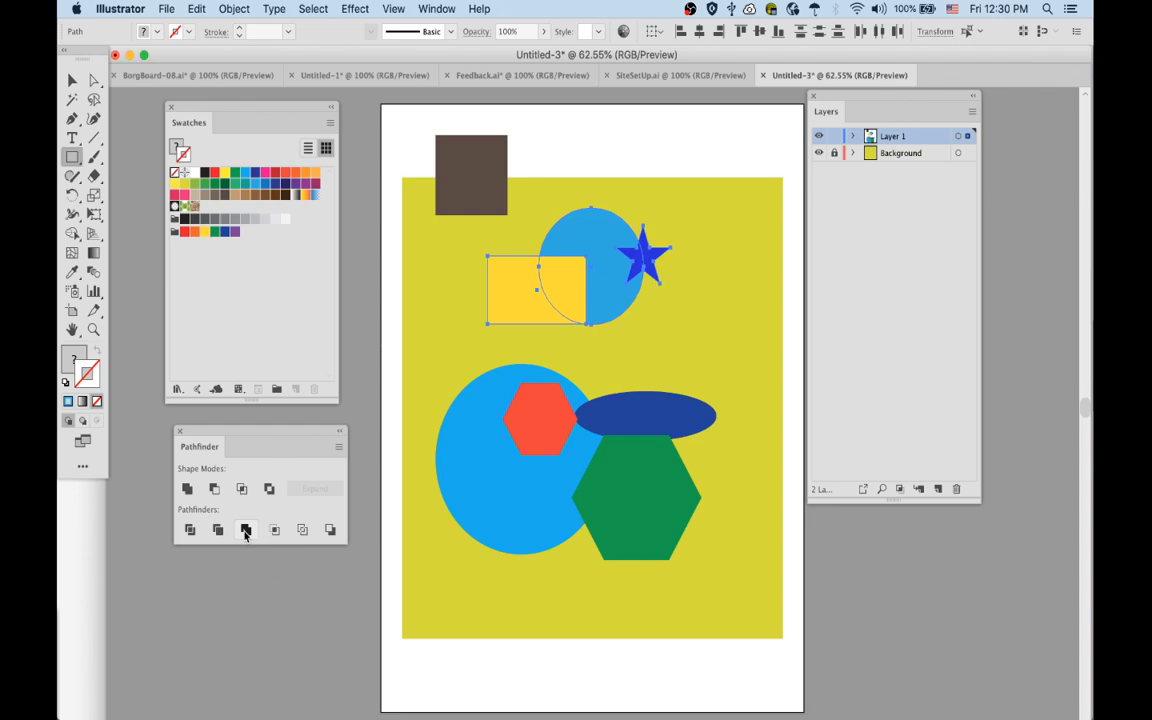
# - Reset the rectangle, circle and star to the default white fill and black stroke, and combine them with Pathfinder Merge
pyautogui.press('d')
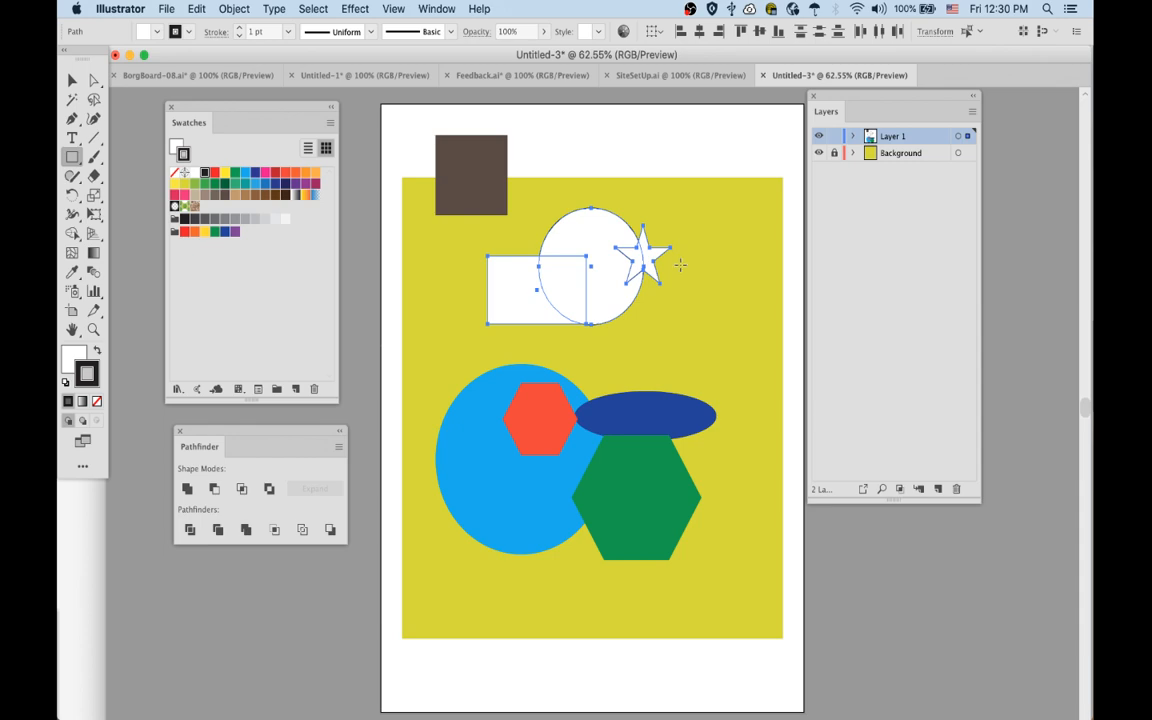
pyautogui.keyDown('super'); pyautogui.click(621, 158); pyautogui.keyUp('super')
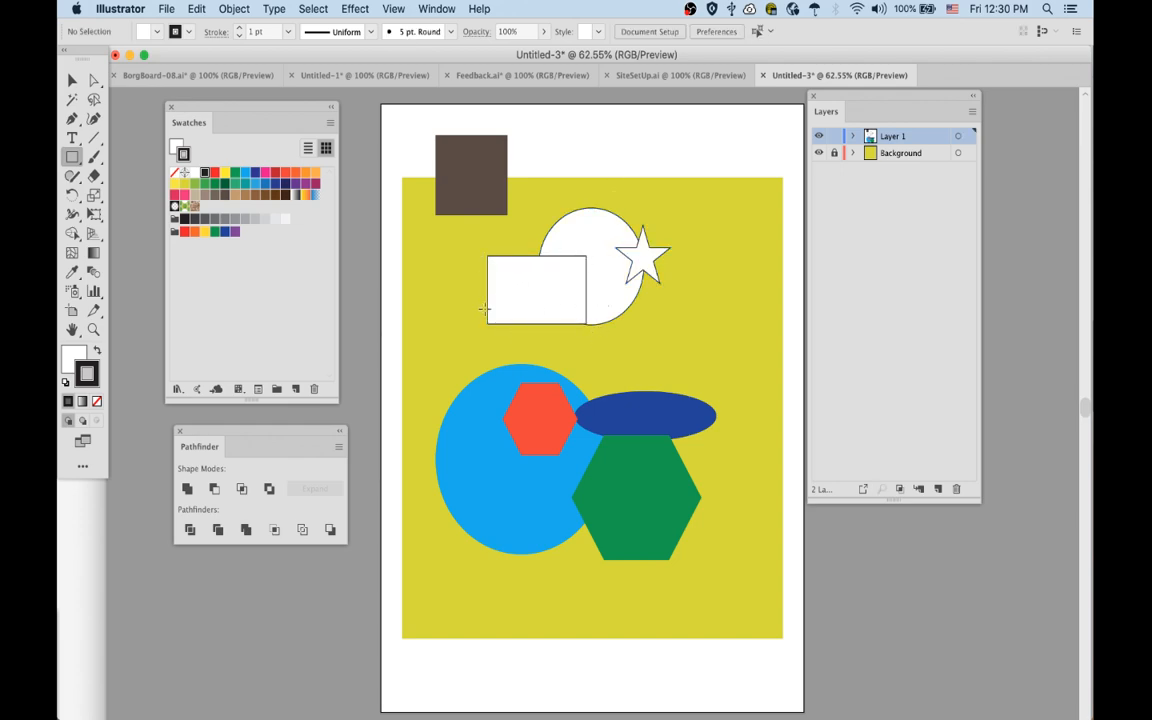
pyautogui.keyDown('super'); pyautogui.click(572, 304); pyautogui.keyUp('super')
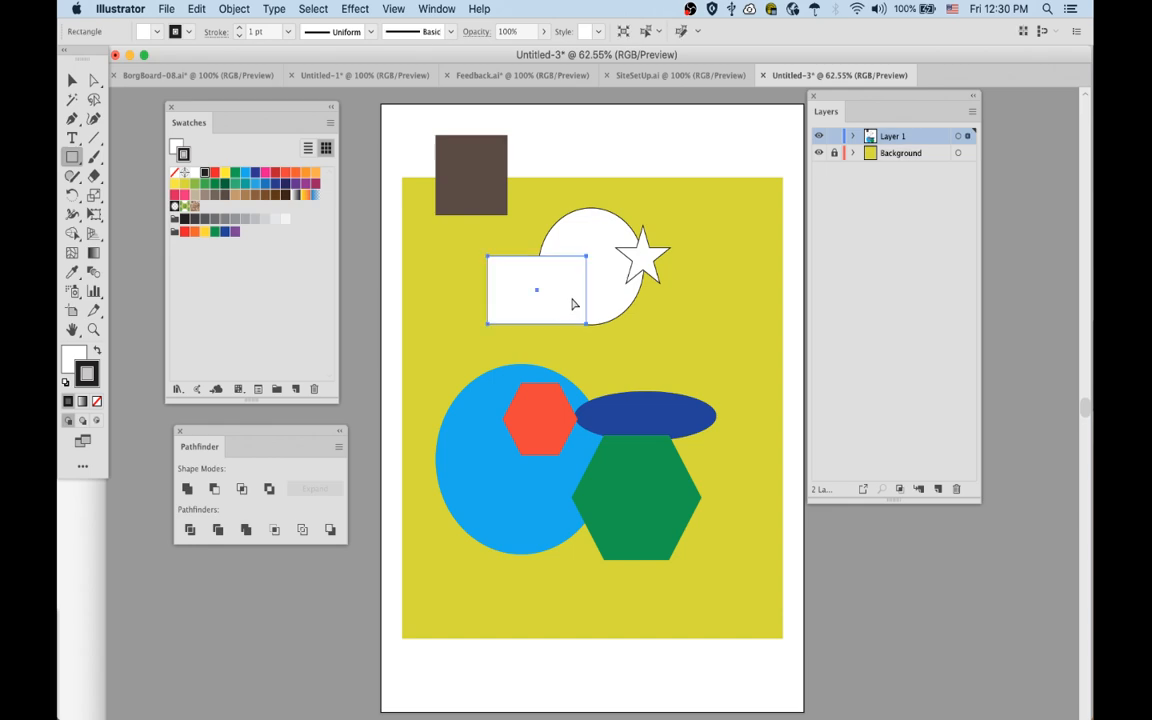
pyautogui.keyDown('shift'); pyautogui.keyDown('super'); pyautogui.click(587, 243); pyautogui.keyUp('super'); pyautogui.keyUp('shift')
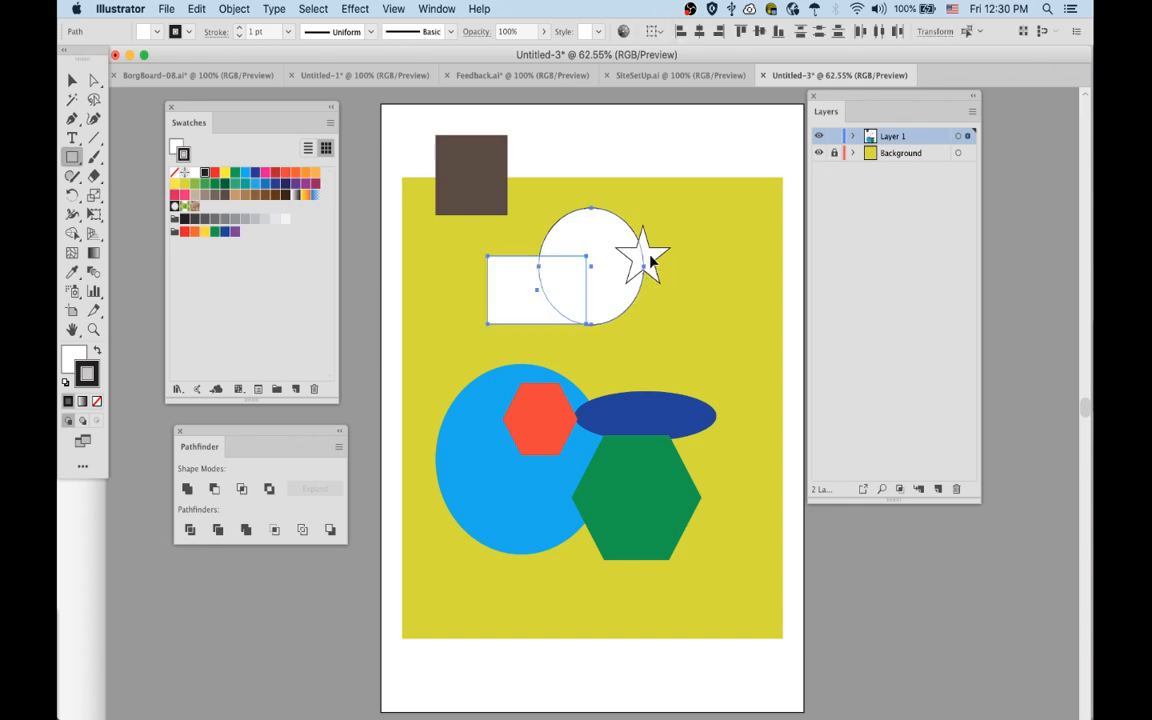
pyautogui.keyDown('shift'); pyautogui.keyDown('super'); pyautogui.click(650, 260); pyautogui.keyUp('super'); pyautogui.keyUp('shift')
pyautogui.click(246, 531)
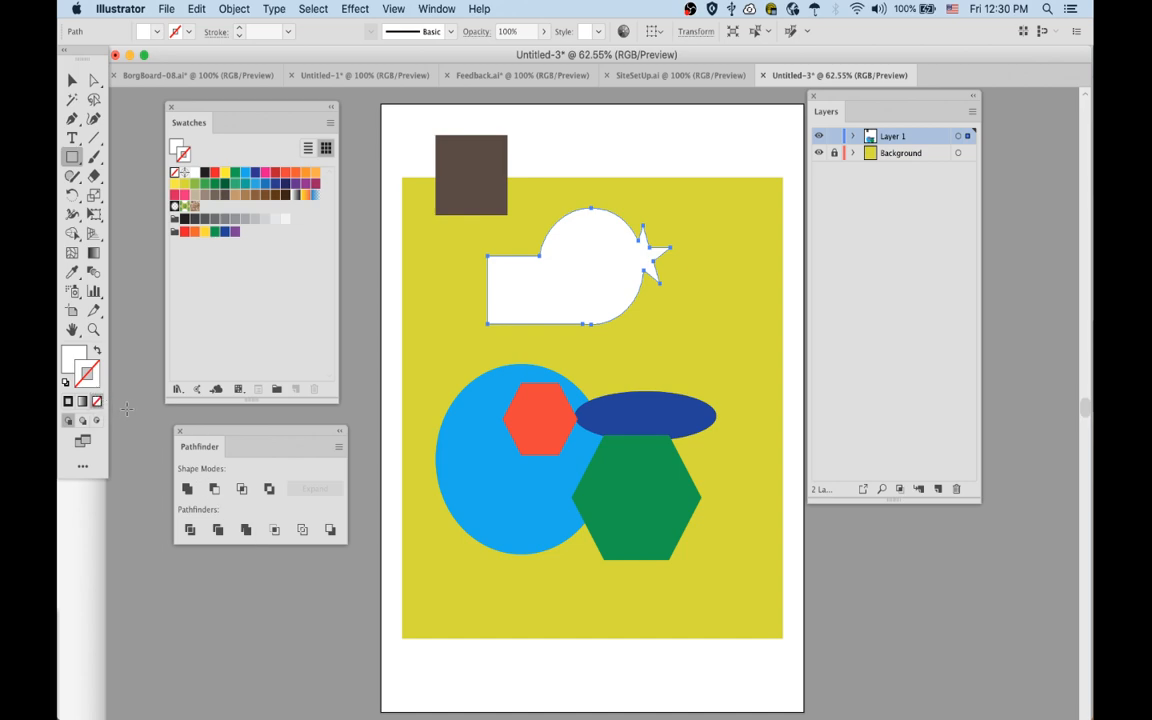
# - Give the merged white shape a solid 1 pt black stroke and clear the selection
pyautogui.click(68, 402)
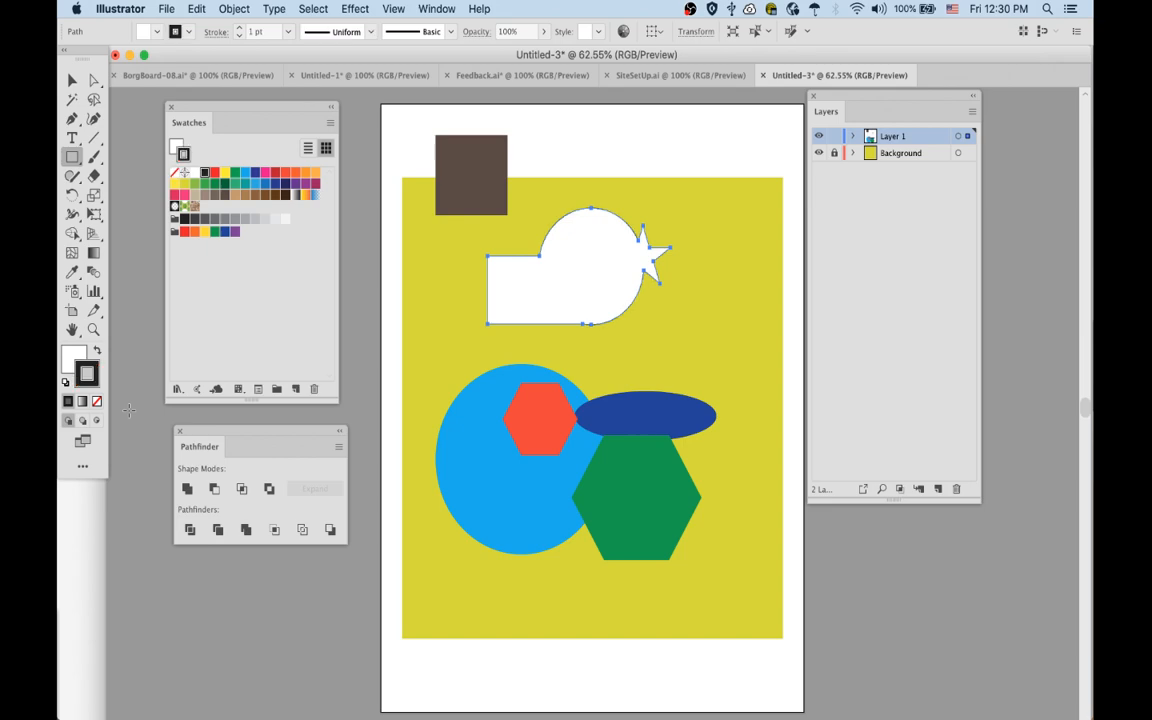
pyautogui.click(592, 127)
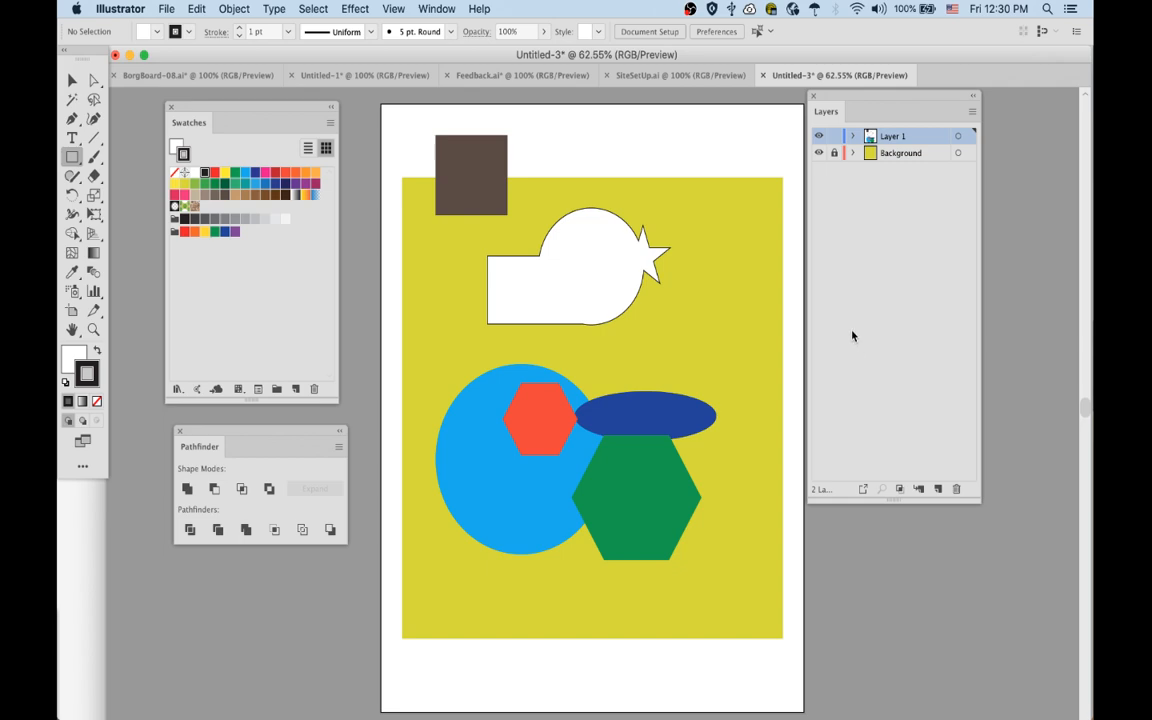
pyautogui.click(634, 231)
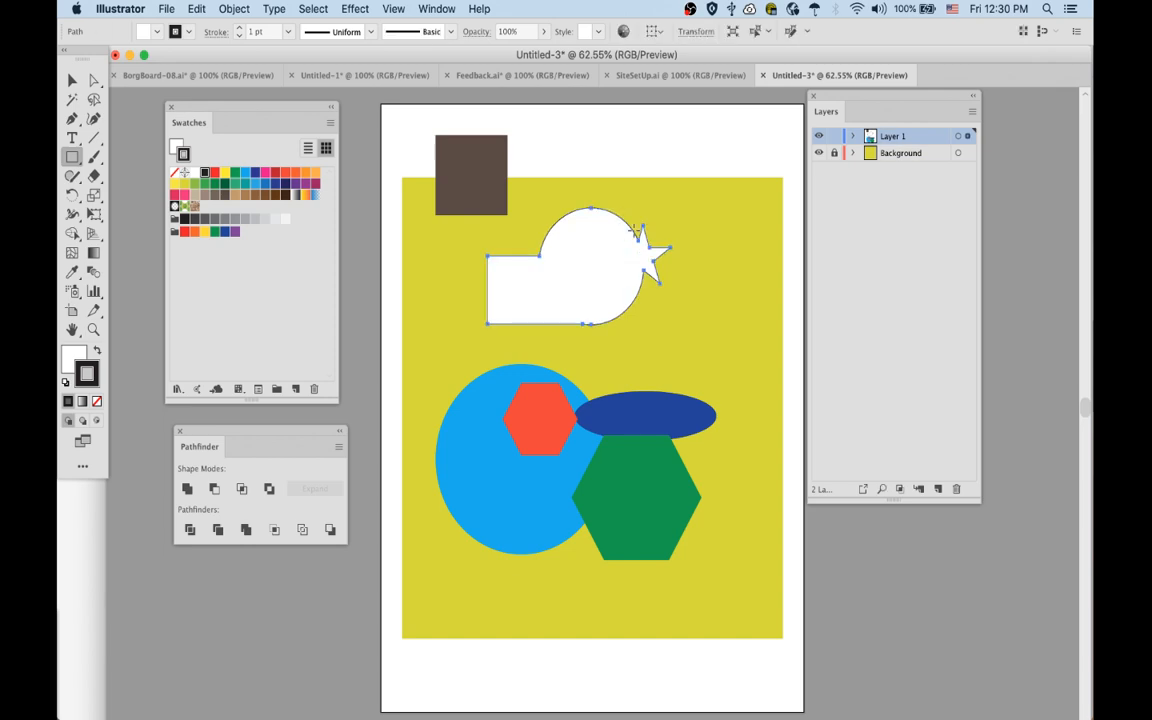
pyautogui.click(660, 148)
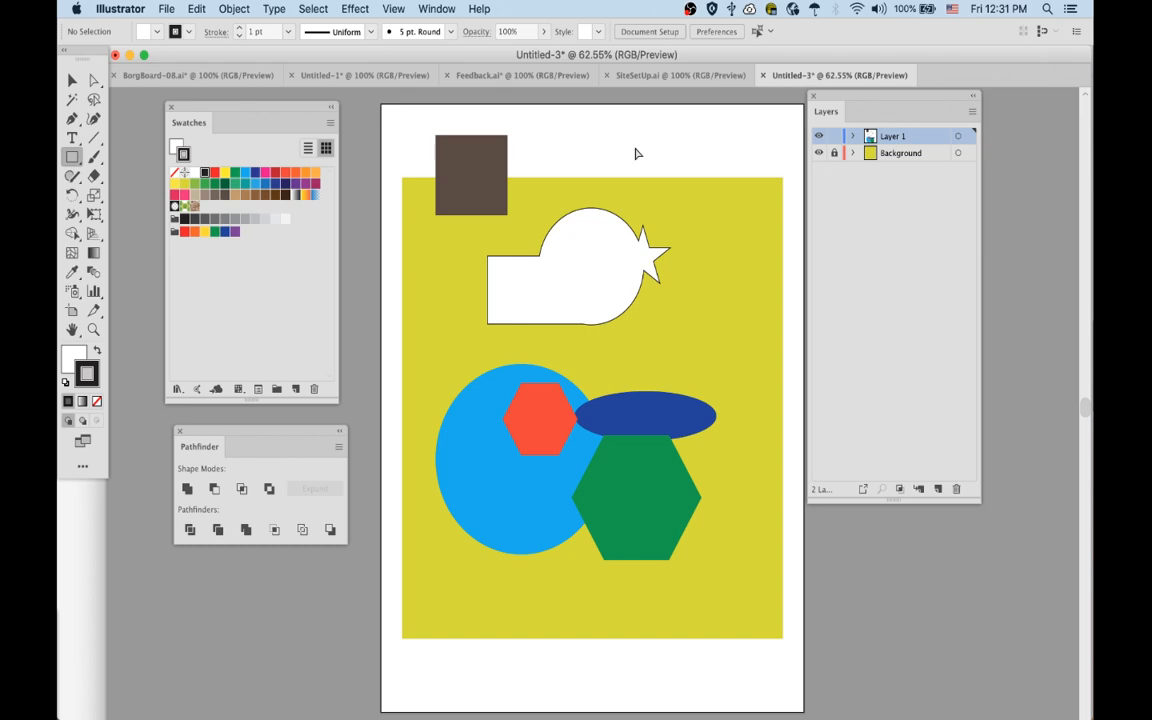
# - Switch to Outline view and move the small hexagon out of the large circle to just below the merged shape's star points
pyautogui.press('super+y')
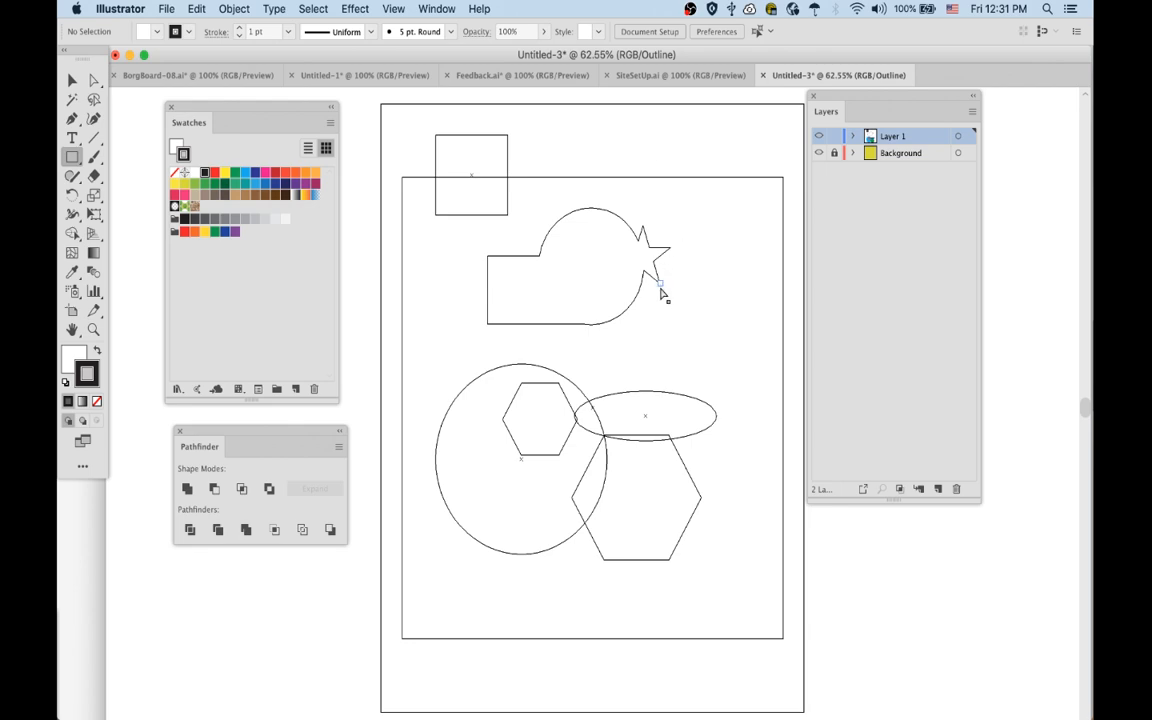
pyautogui.moveTo(545, 461); pyautogui.dragTo(699, 358)
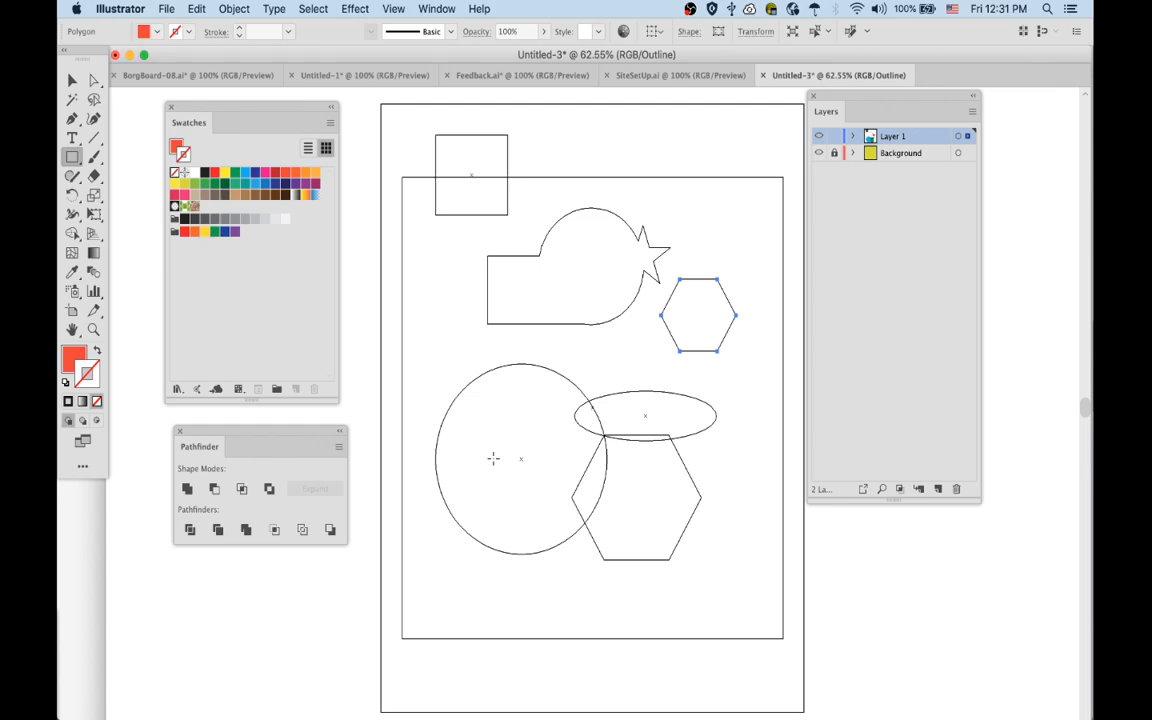
# - Draw a small circle with an even smaller circle inside it in the upper-left part of the large circle
pyautogui.press('l')
pyautogui.moveTo(465, 410)
pyautogui.mouseDown()
pyautogui.moveTo(500, 447)
pyautogui.moveTo(483, 431)
pyautogui.moveTo(490, 440)
pyautogui.mouseUp()
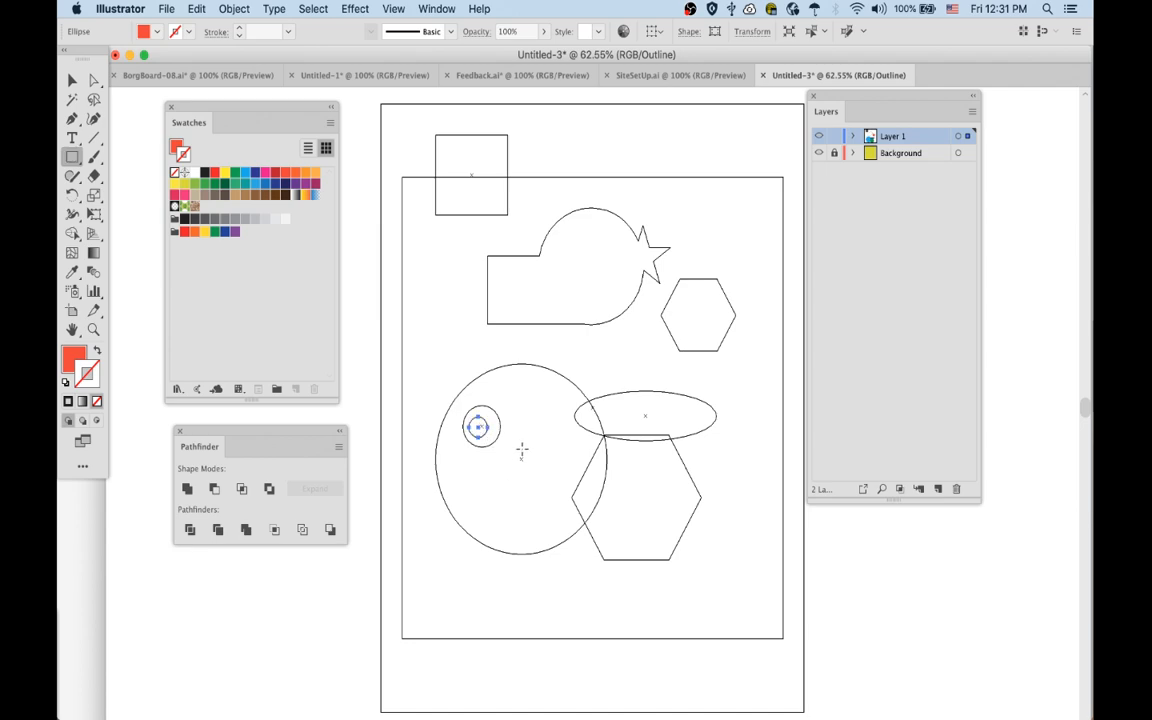
# - Draw a small rectangle inside the large circle, reshape it into a triangular nose, and draw a wide mouth ellipse beneath it
pyautogui.press('m')
pyautogui.moveTo(519, 447); pyautogui.dragTo(556, 502)
pyautogui.press('alt+super+a')
pyautogui.press('p')
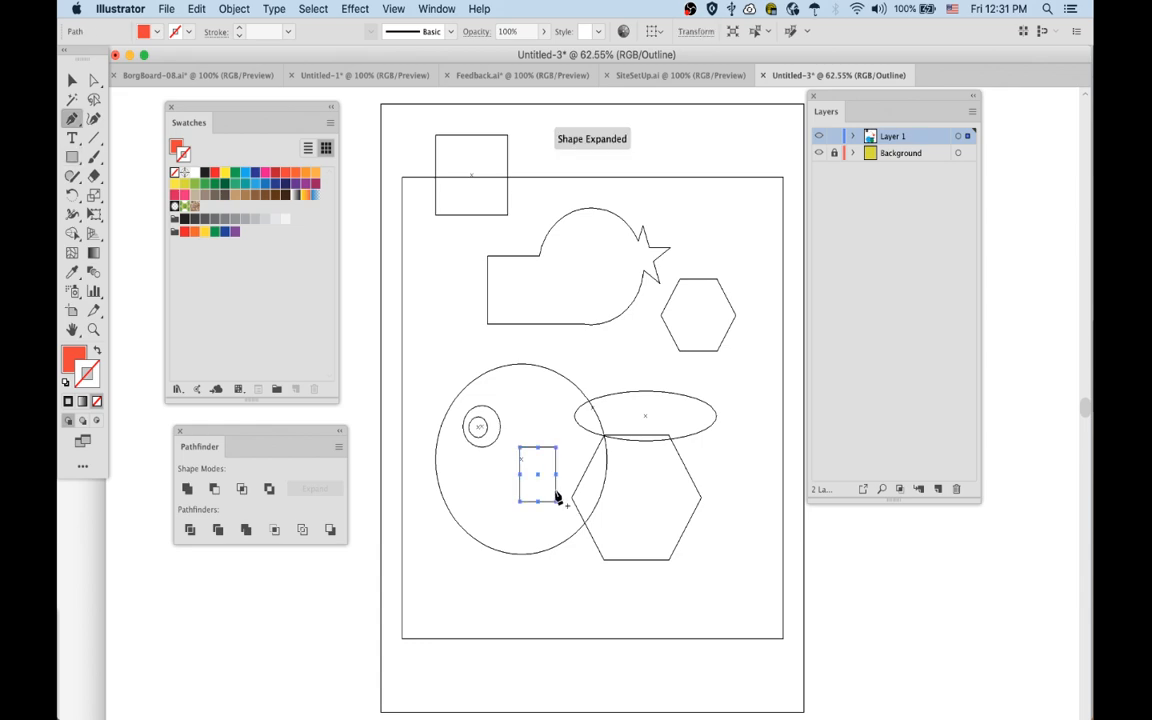
pyautogui.click(556, 474)
pyautogui.click(520, 474)
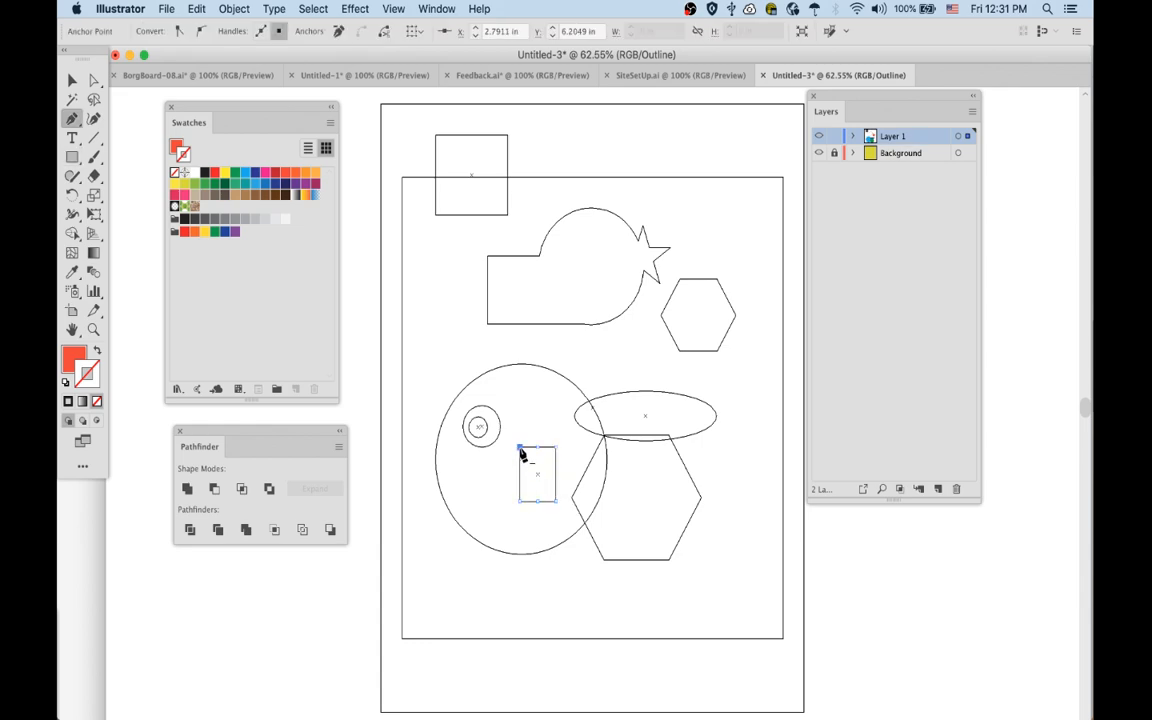
pyautogui.click(519, 449)
pyautogui.click(556, 449)
pyautogui.moveTo(552, 504)
pyautogui.mouseDown()
pyautogui.moveTo(529, 475)
pyautogui.moveTo(527, 512)
pyautogui.moveTo(550, 528)
pyautogui.mouseUp()
pyautogui.press('l')
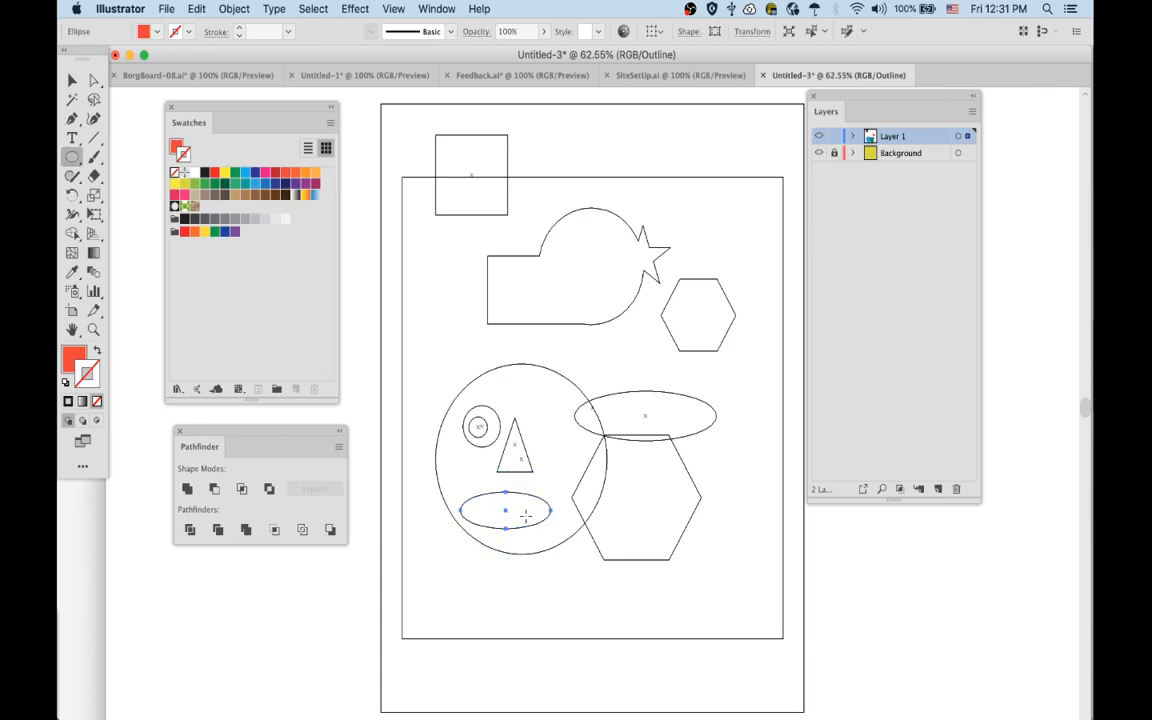
pyautogui.press('p')
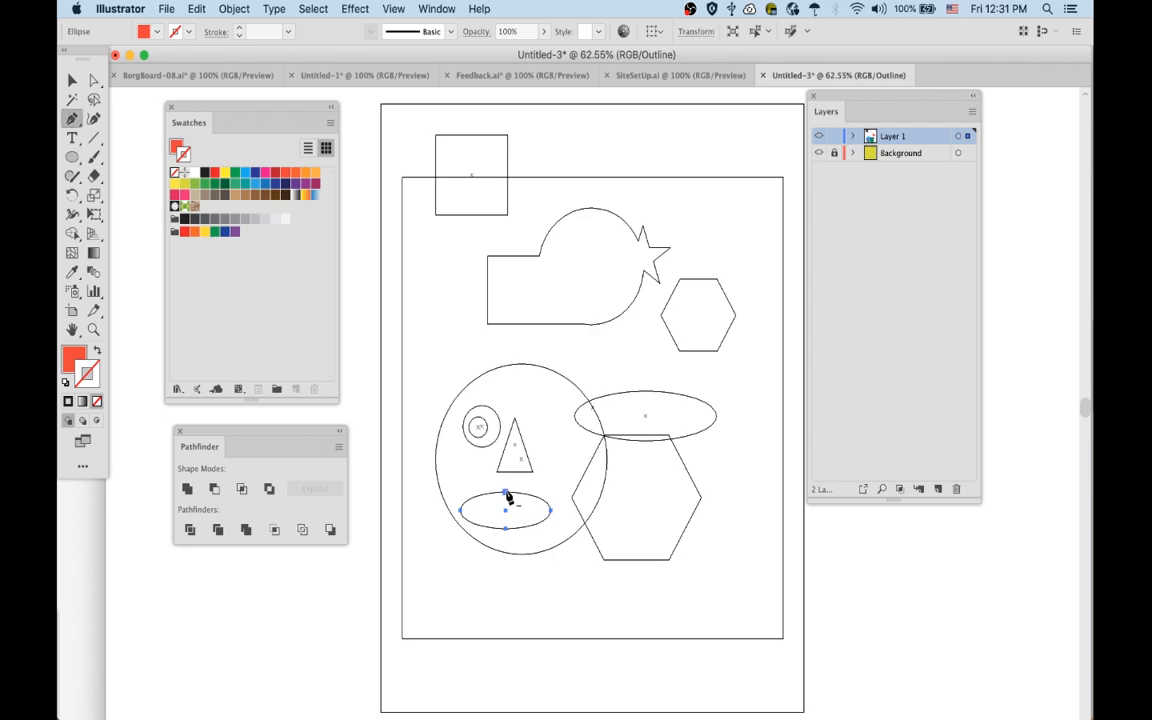
pyautogui.click(508, 497)
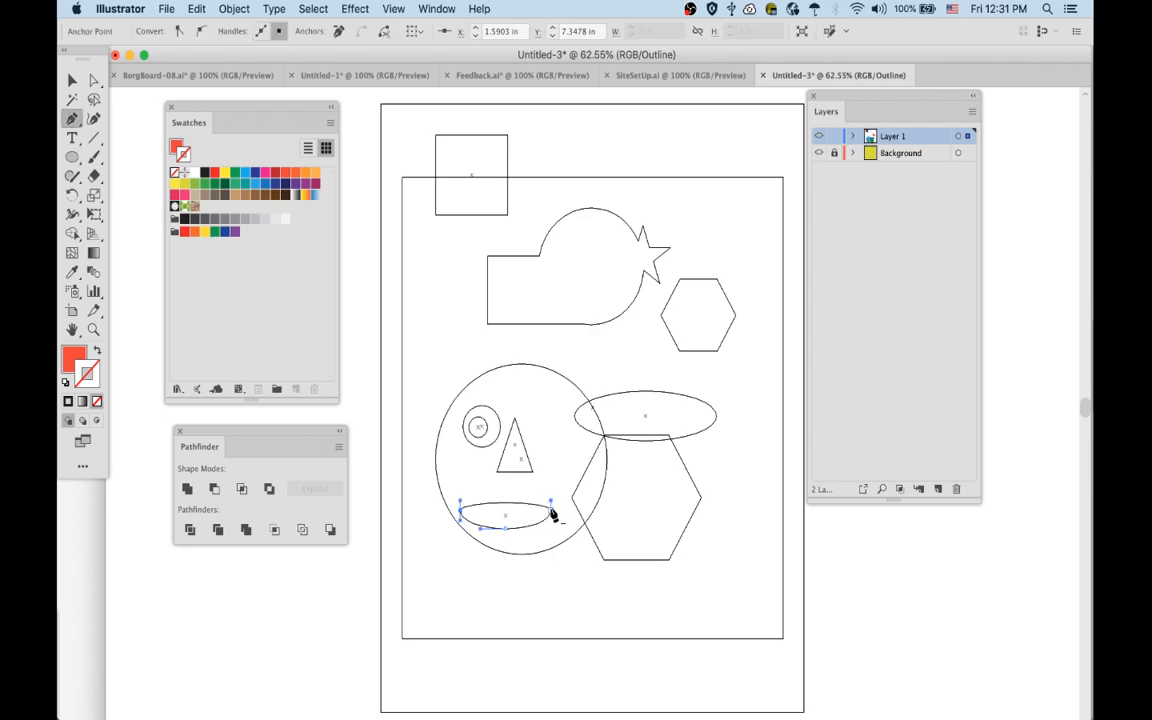
pyautogui.press('super+z')
# - Cut the mouth ellipse into a smile with an overlapping rectangle and Pathfinder Divide, deleting the excess pieces and centring the smile under the nose
pyautogui.press('m')
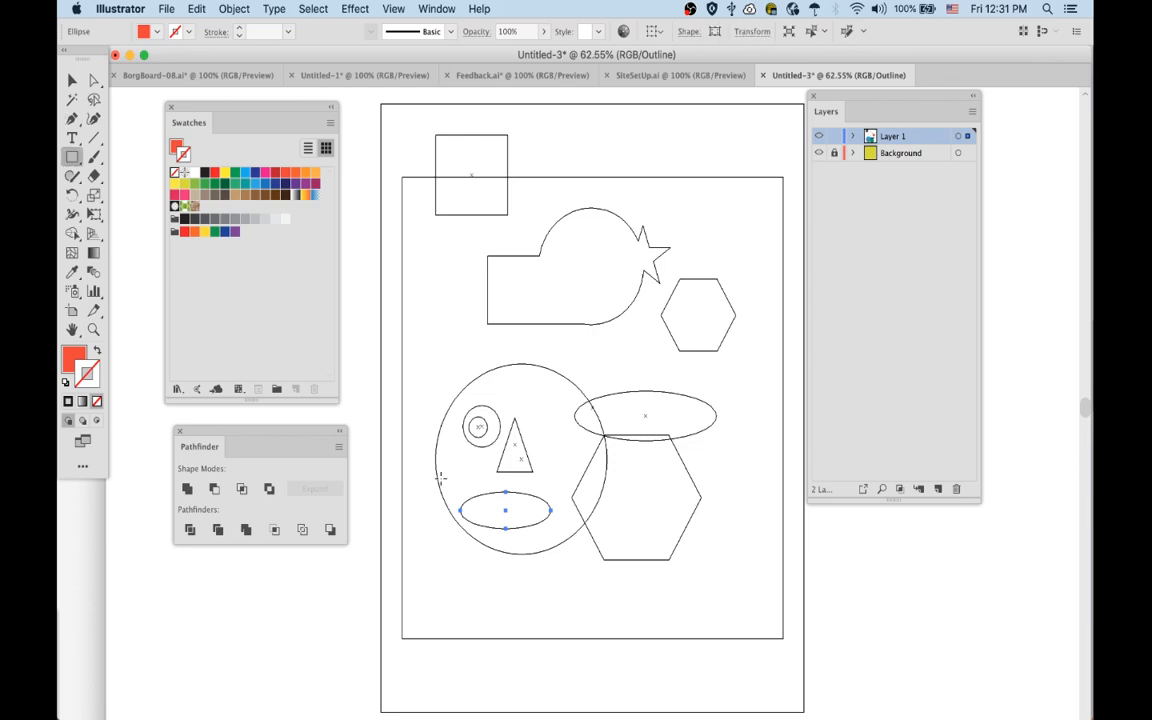
pyautogui.moveTo(428, 475); pyautogui.dragTo(592, 518)
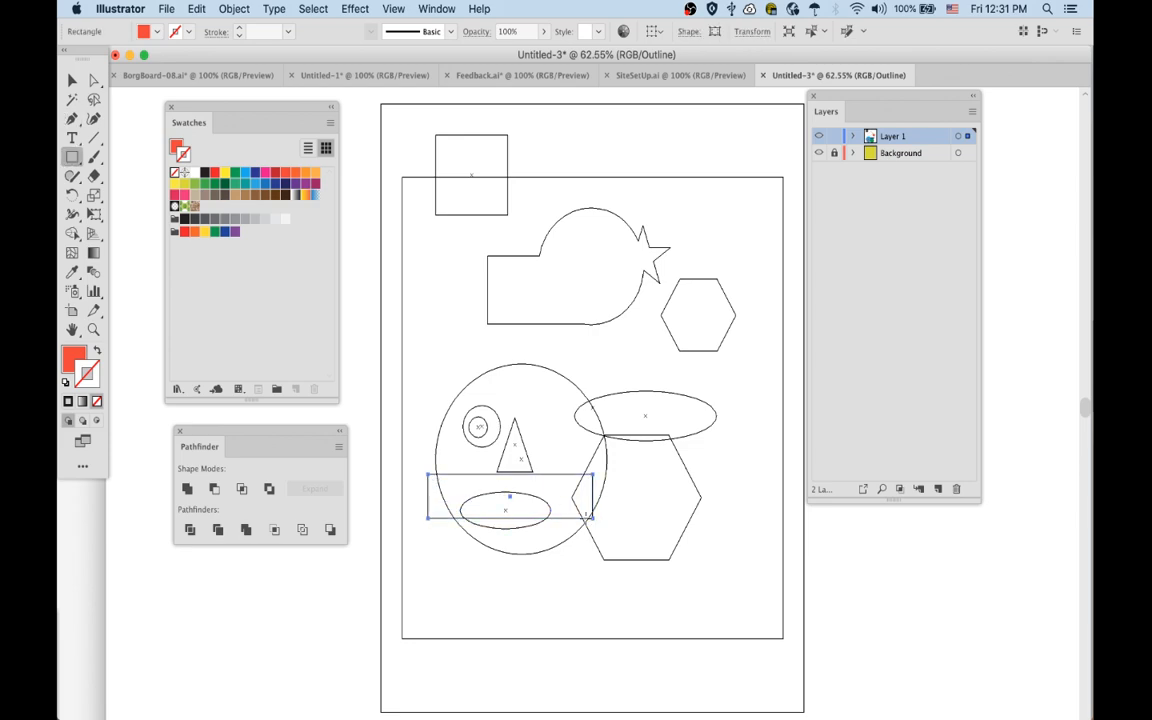
pyautogui.keyDown('shift'); pyautogui.keyDown('super'); pyautogui.click(528, 527); pyautogui.keyUp('super'); pyautogui.keyUp('shift')
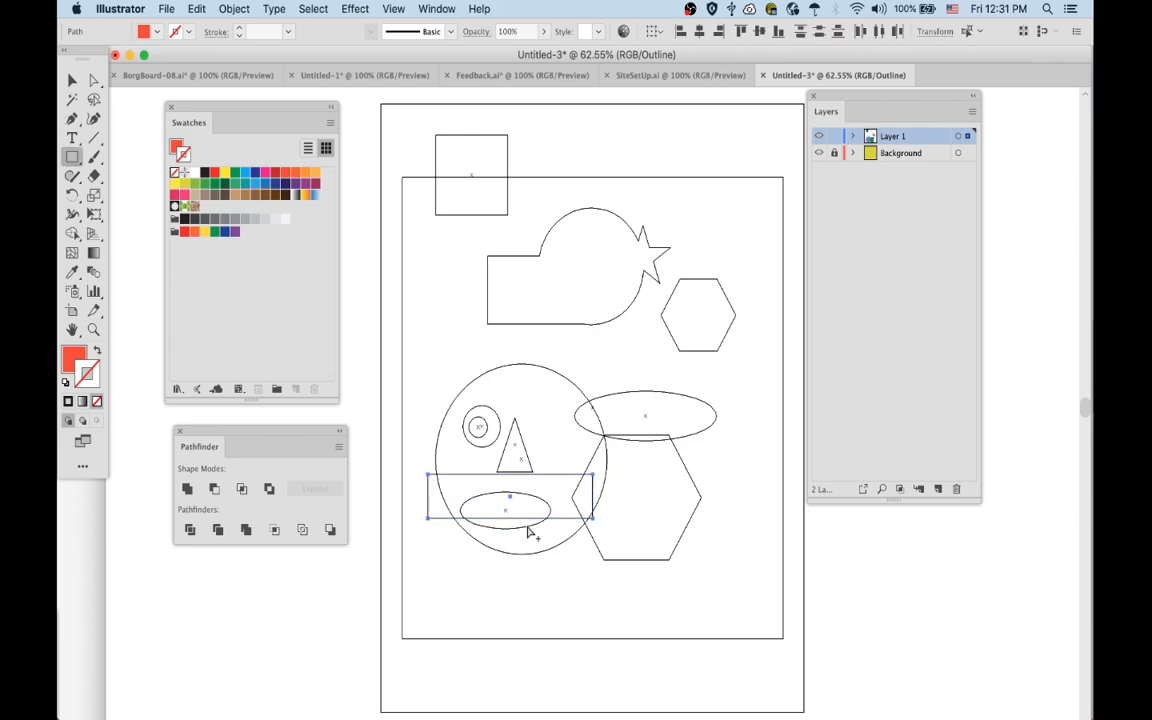
pyautogui.click(191, 531)
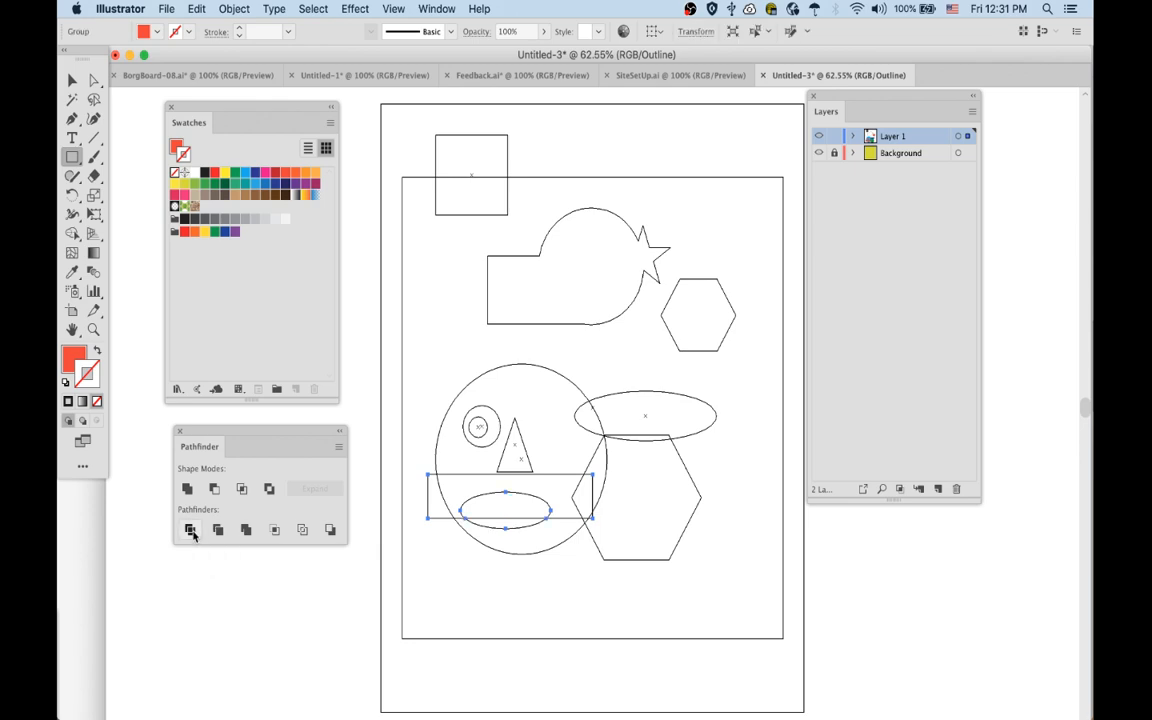
pyautogui.keyDown('alt'); pyautogui.keyDown('shift'); pyautogui.keyDown('super'); pyautogui.click(531, 527); pyautogui.keyUp('super'); pyautogui.keyUp('shift'); pyautogui.keyUp('alt')
pyautogui.press('Delete')
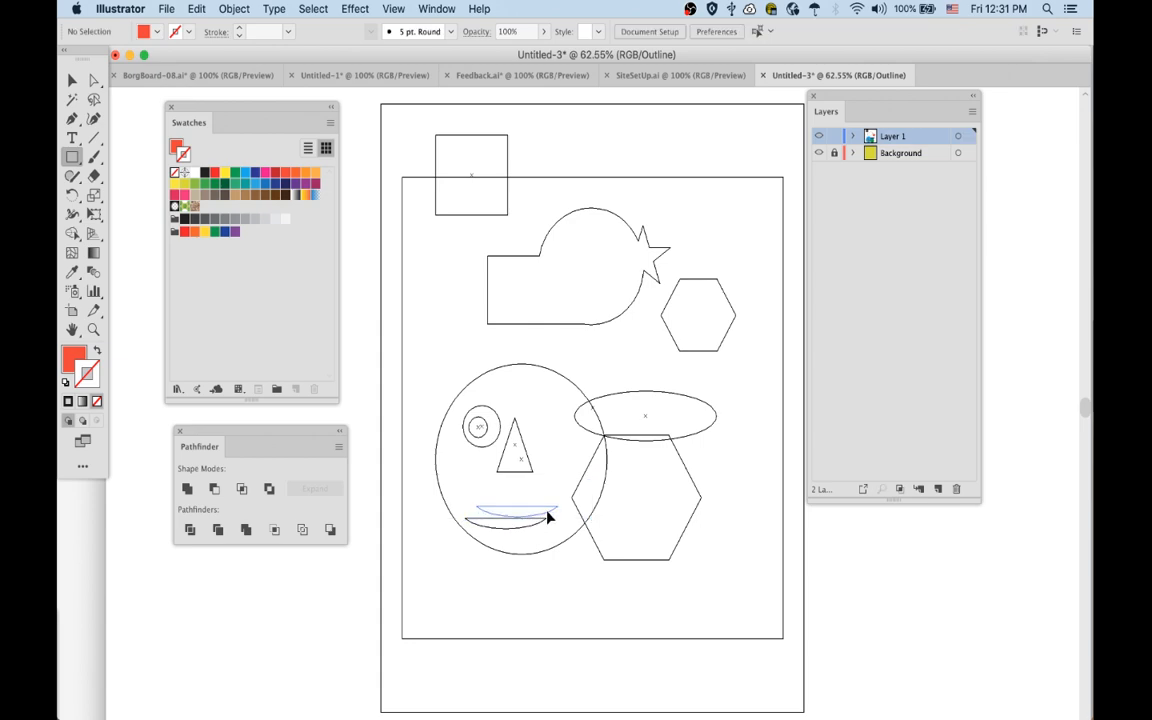
pyautogui.moveTo(541, 521); pyautogui.dragTo(557, 508)
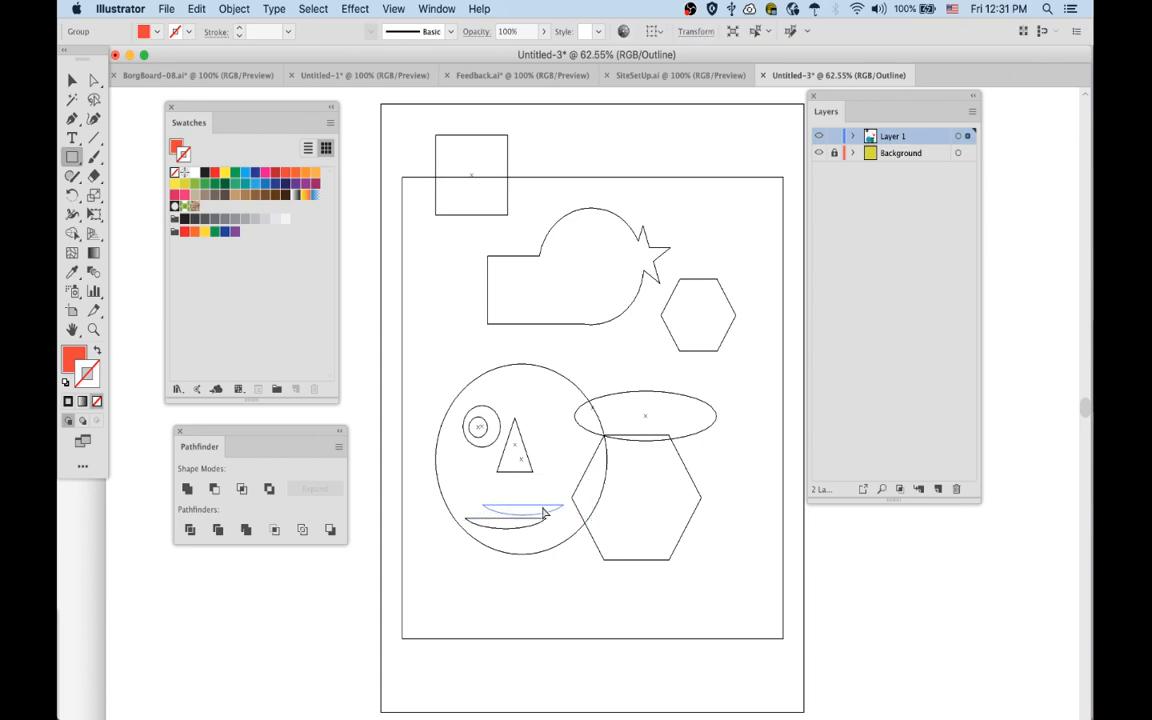
# - Duplicate the eye's two concentric circles to the opposite side of the nose at the same height
pyautogui.click(479, 426)
pyautogui.moveTo(494, 428); pyautogui.dragTo(565, 430)
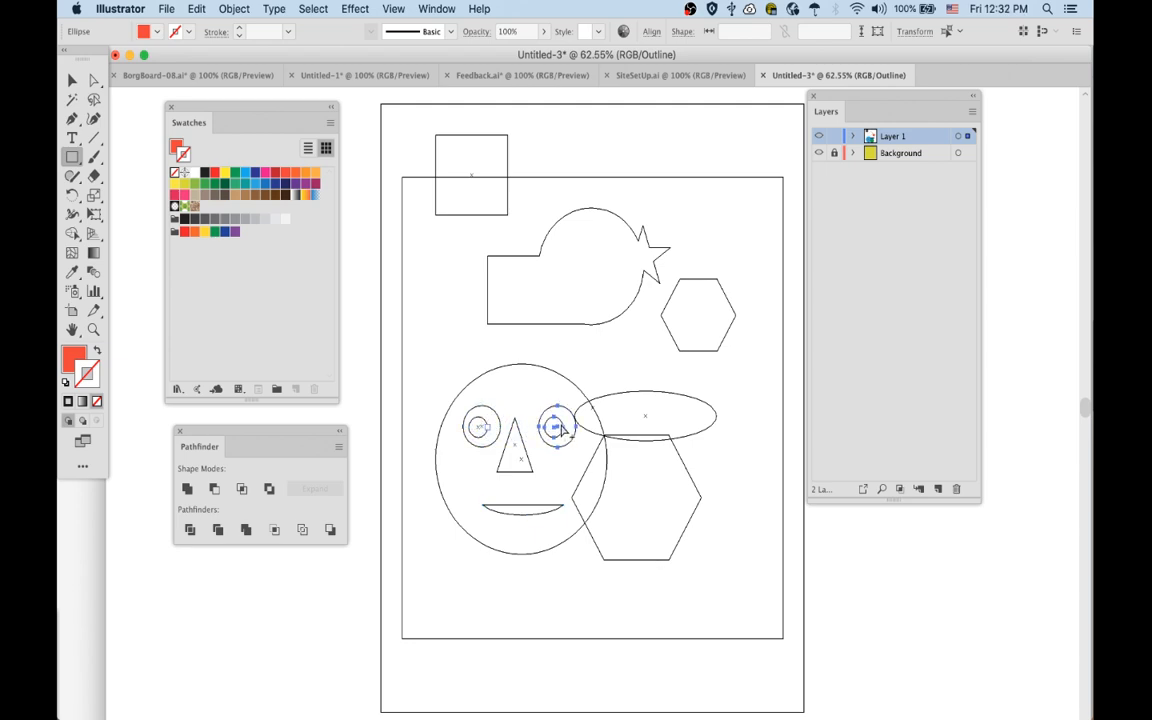
# - Check the object stacking in Layer 1, return to Preview view, and send the large blue circle to the back
pyautogui.click(565, 376)
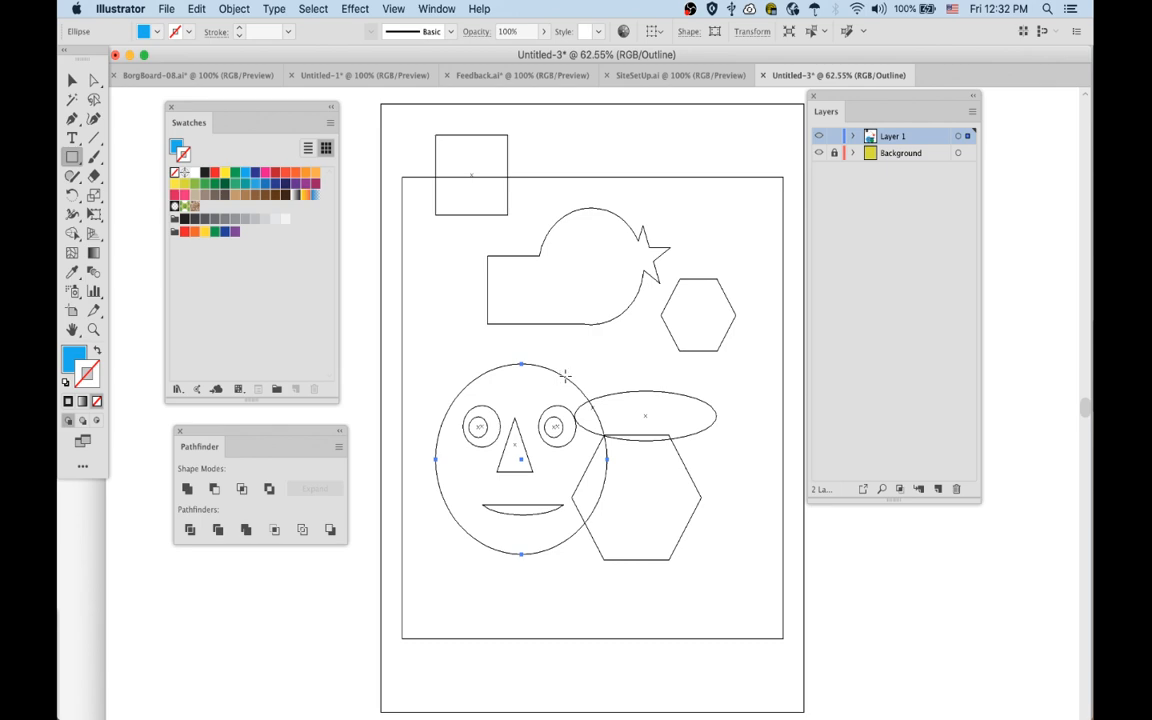
pyautogui.click(434, 666)
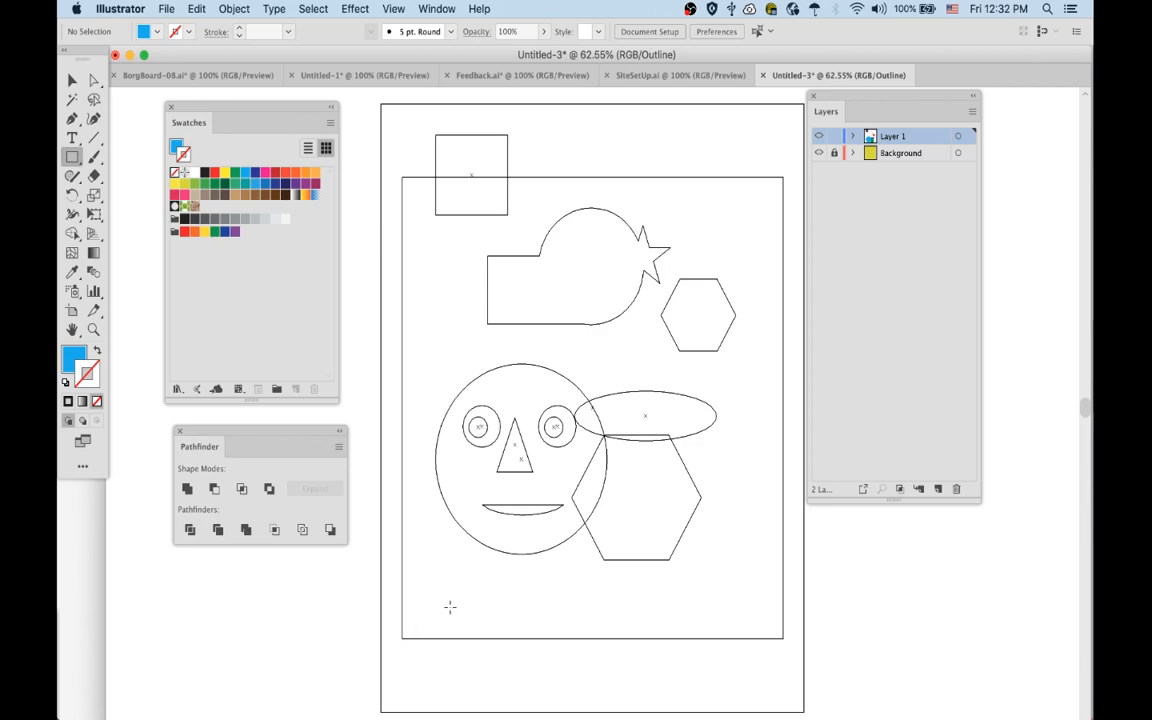
pyautogui.click(852, 139)
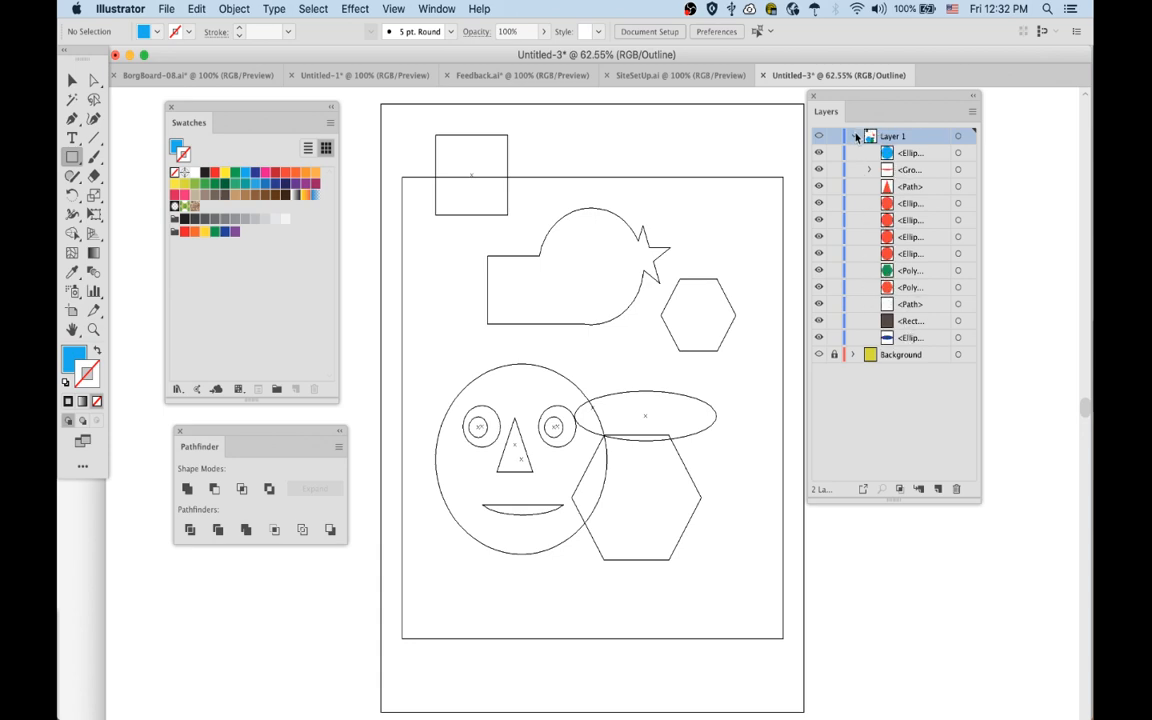
pyautogui.click(854, 137)
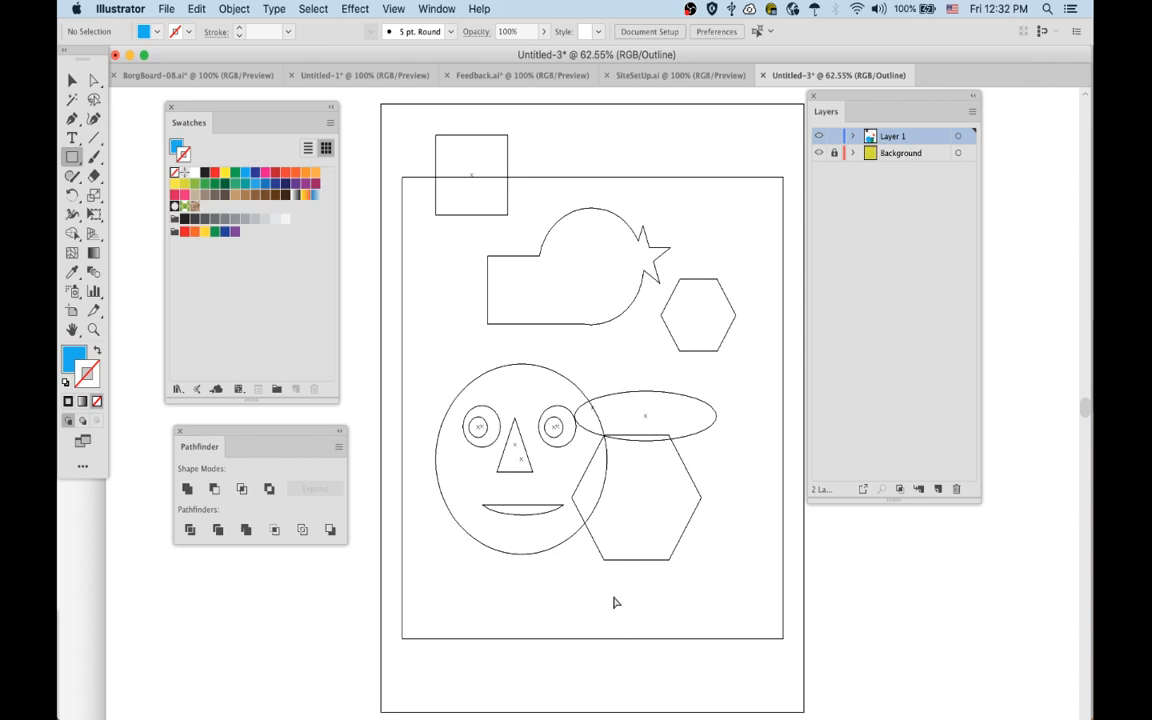
pyautogui.press('super+y')
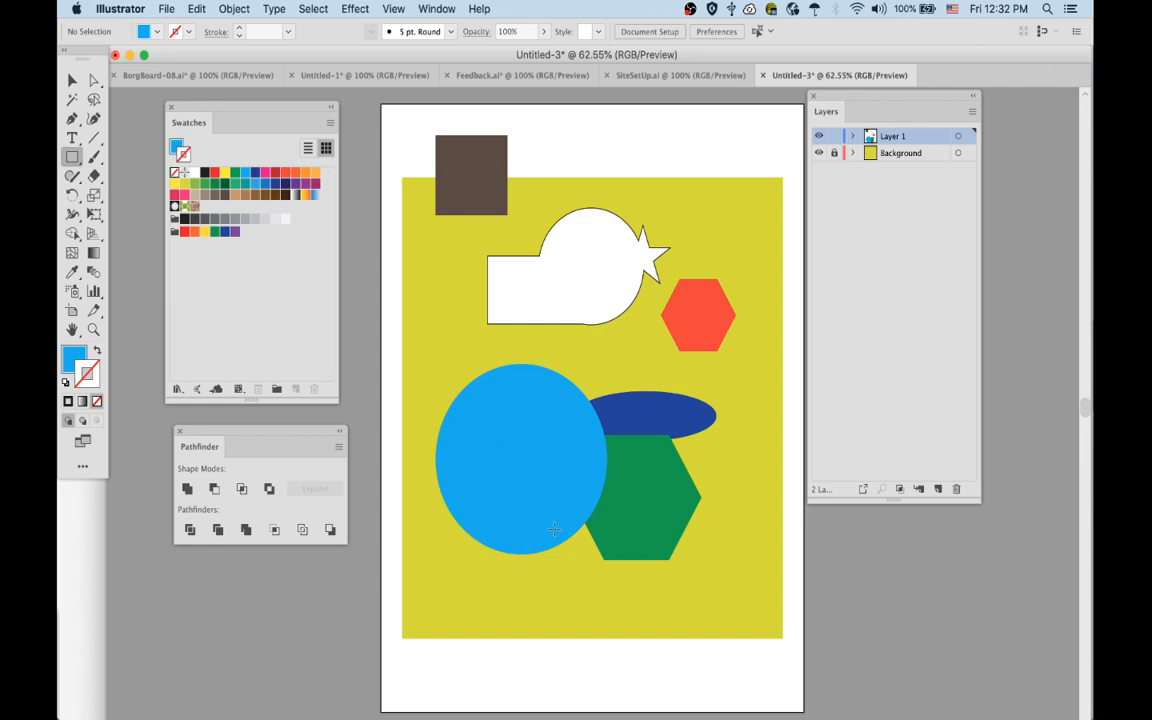
pyautogui.keyDown('super'); pyautogui.click(552, 495); pyautogui.keyUp('super')
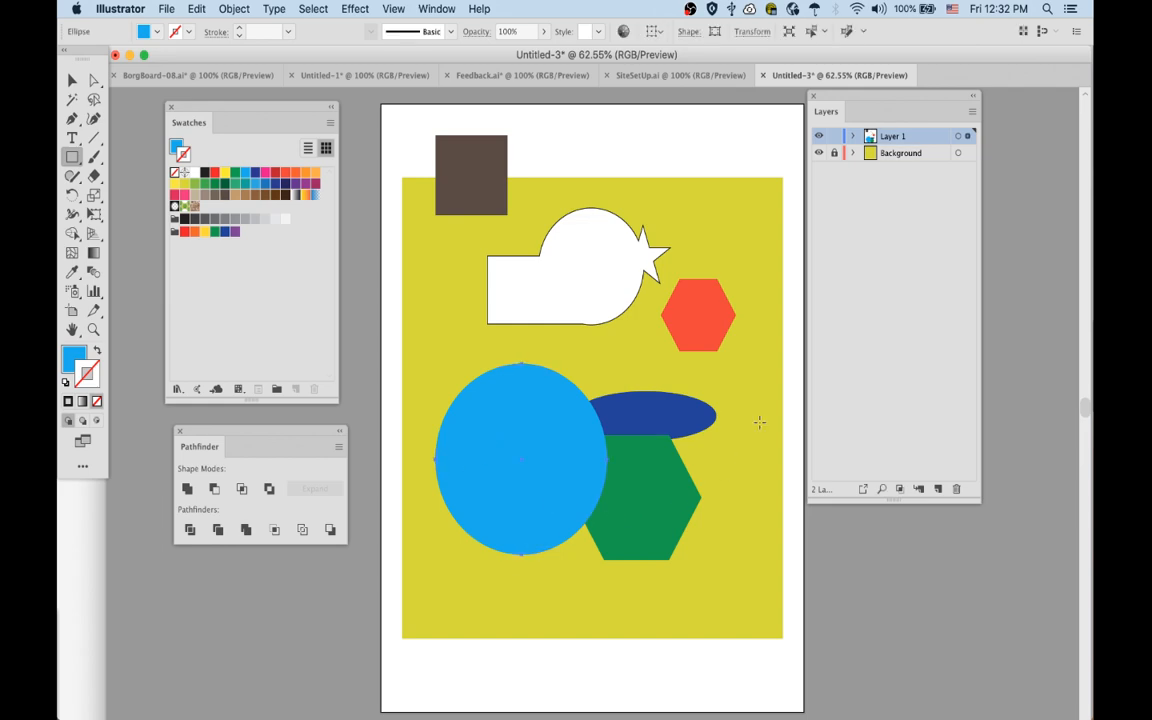
pyautogui.press('super+shift+bracketleft')
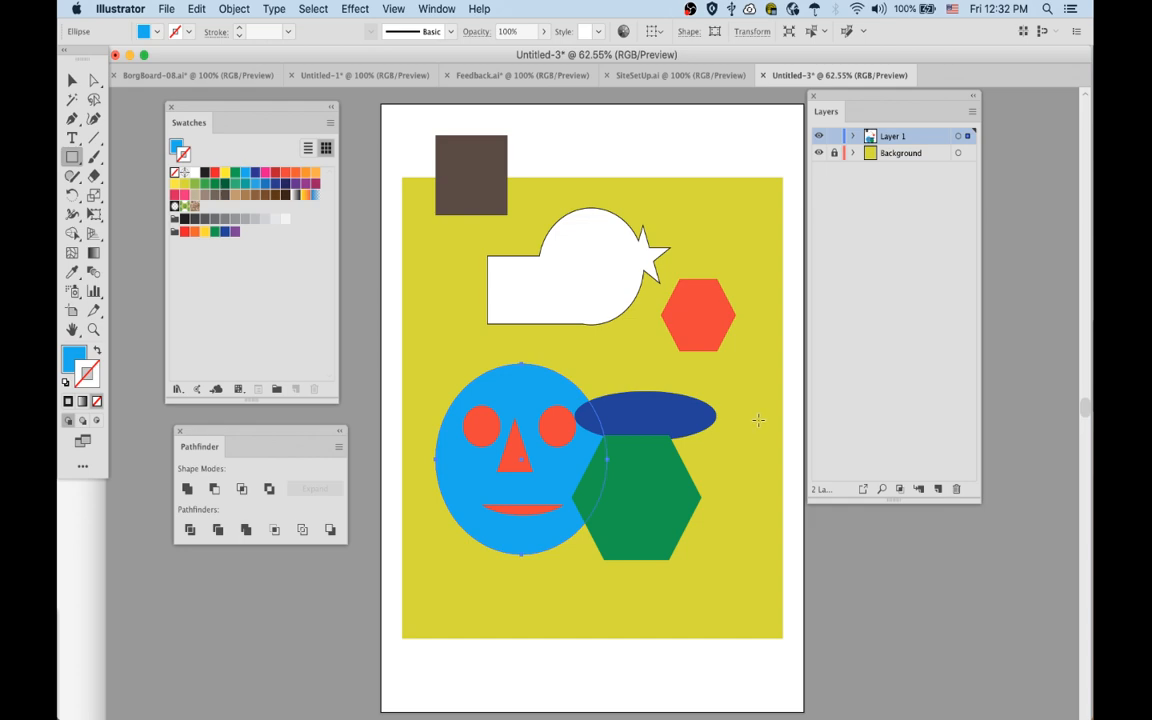
# - With the Eyedropper, copy the merged shape's white fill and black stroke to both outer eye circles and the ellipse's dark blue to the pupils
pyautogui.keyDown('super'); pyautogui.click(480, 428); pyautogui.keyUp('super')
pyautogui.keyDown('super'); pyautogui.click(565, 448); pyautogui.keyUp('super')
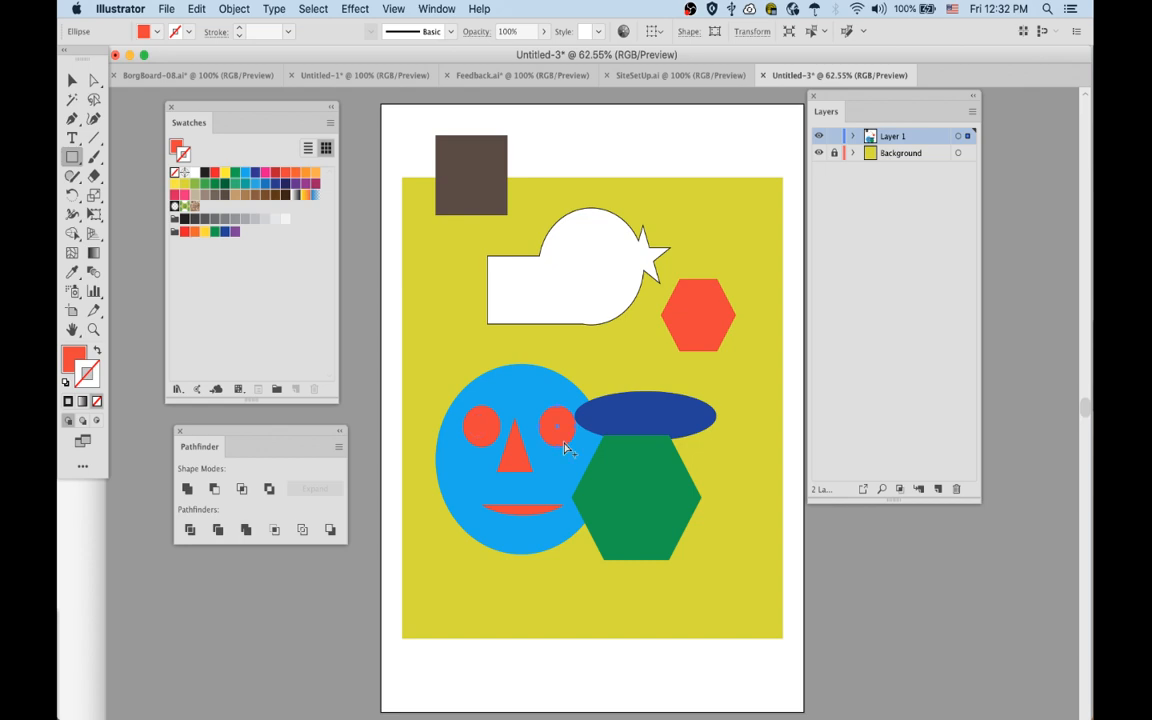
pyautogui.keyDown('shift'); pyautogui.keyDown('super'); pyautogui.click(485, 446); pyautogui.keyUp('super'); pyautogui.keyUp('shift')
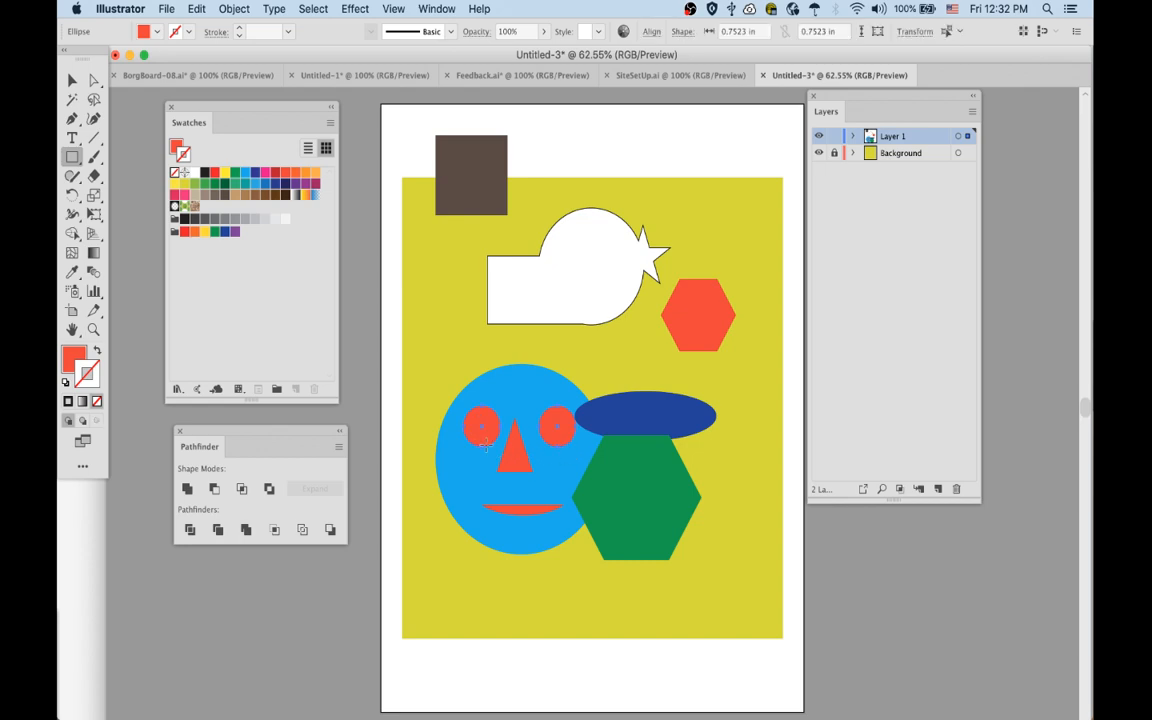
pyautogui.press('i')
pyautogui.click(528, 292)
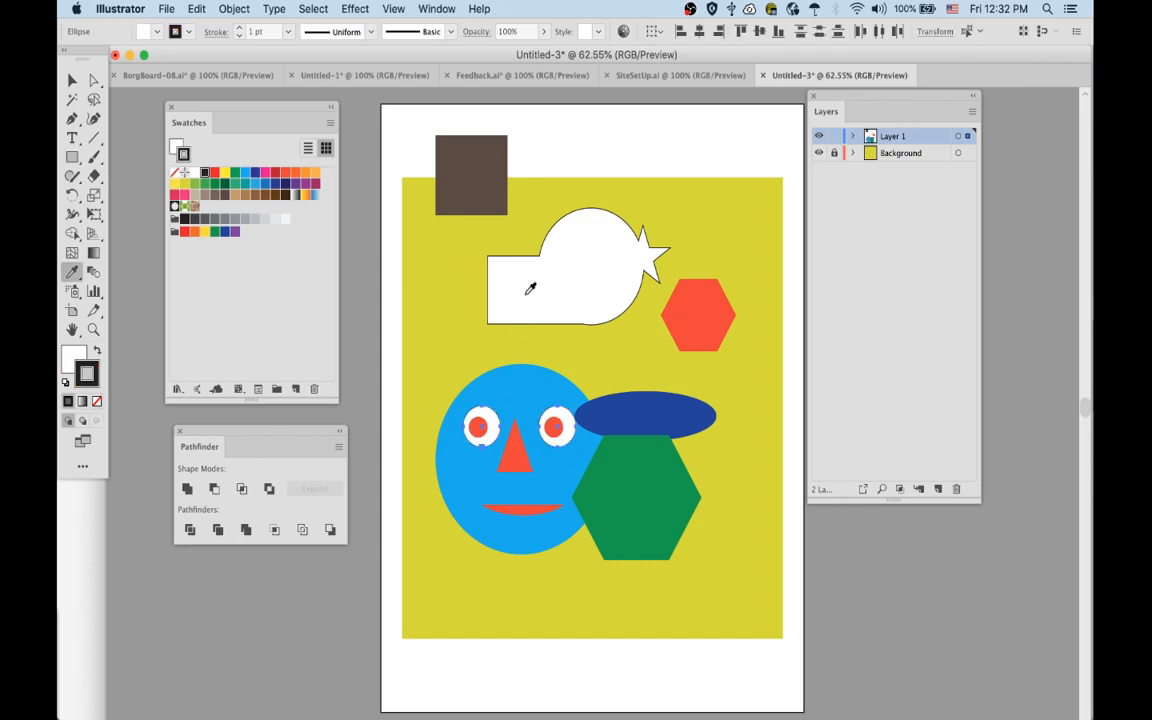
pyautogui.click(514, 442)
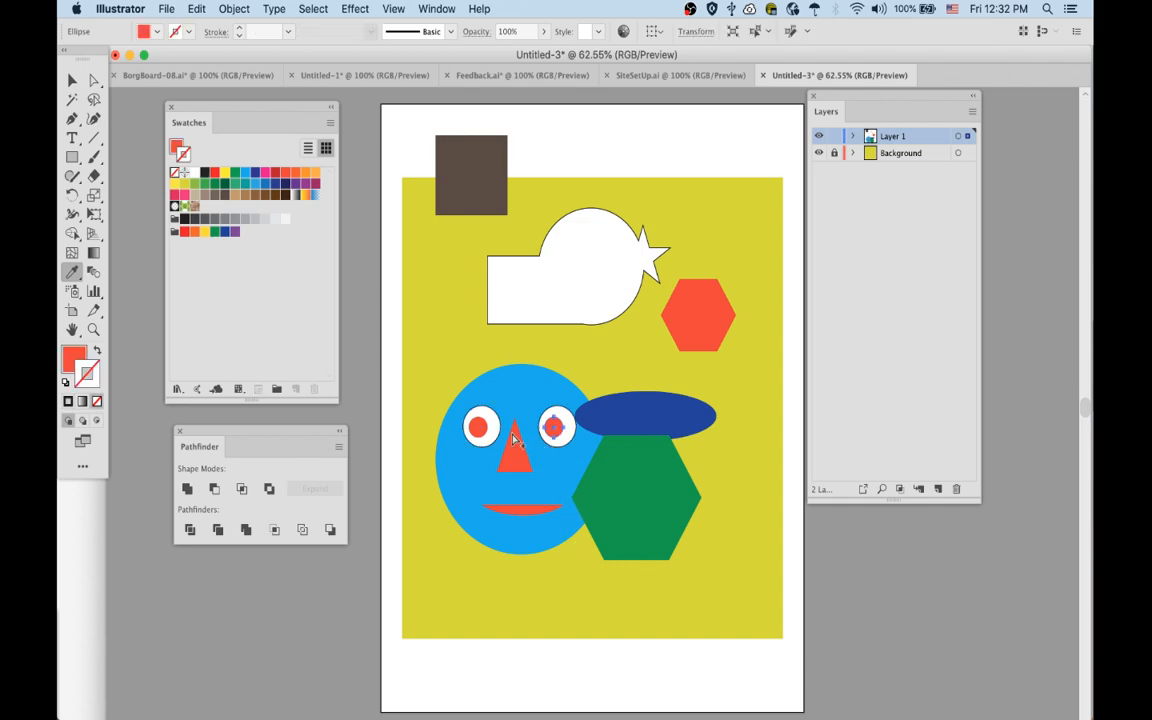
pyautogui.click(621, 416)
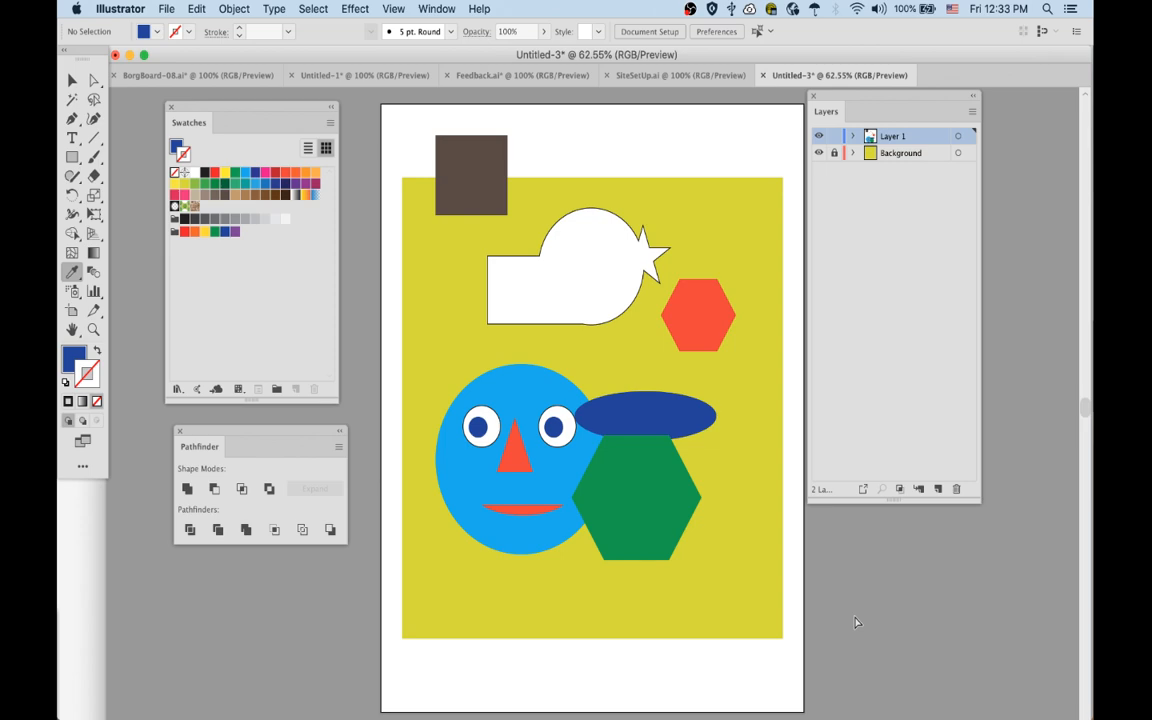
# - Compare how the artwork looks in Outline and Preview views, ending in Preview
pyautogui.hotkey('ctrl', 'y')
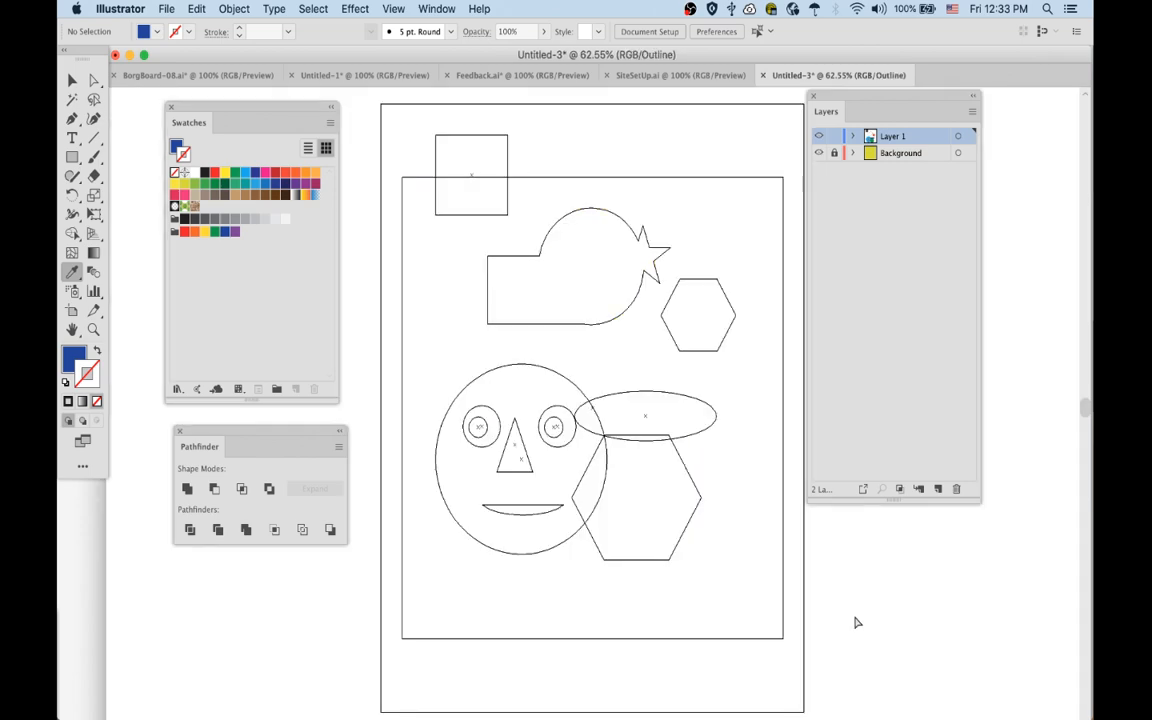
pyautogui.hotkey('ctrl', 'y')
pyautogui.click(391, 9)
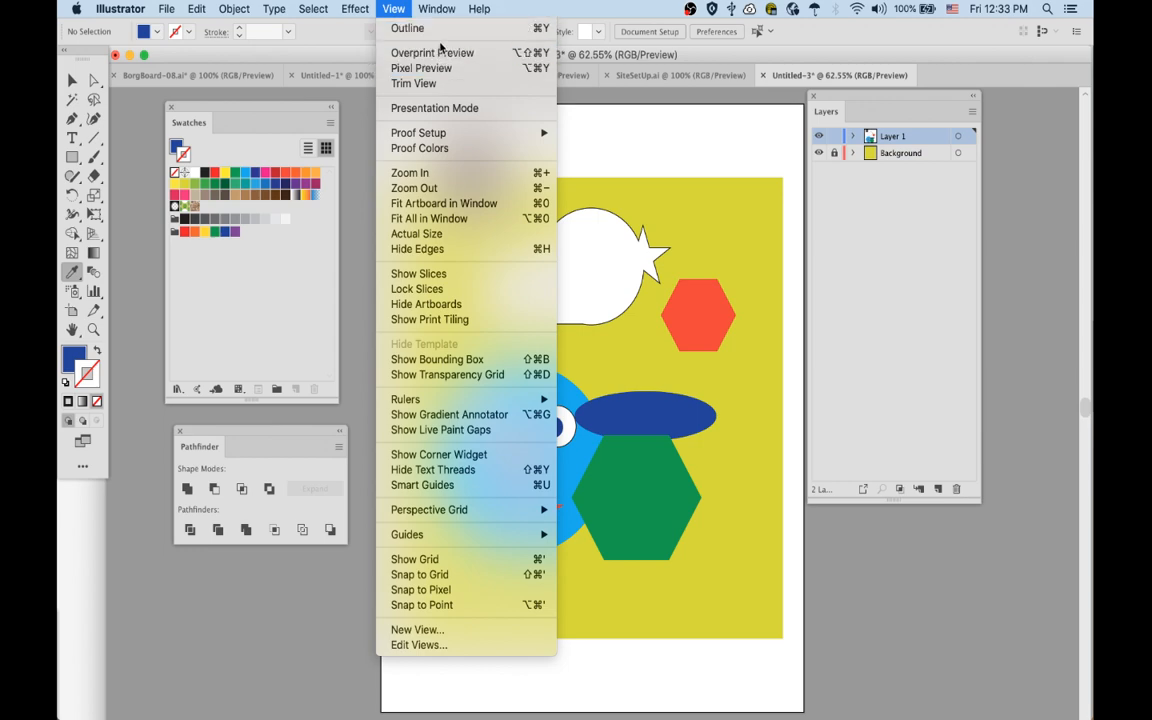
pyautogui.click(440, 29)
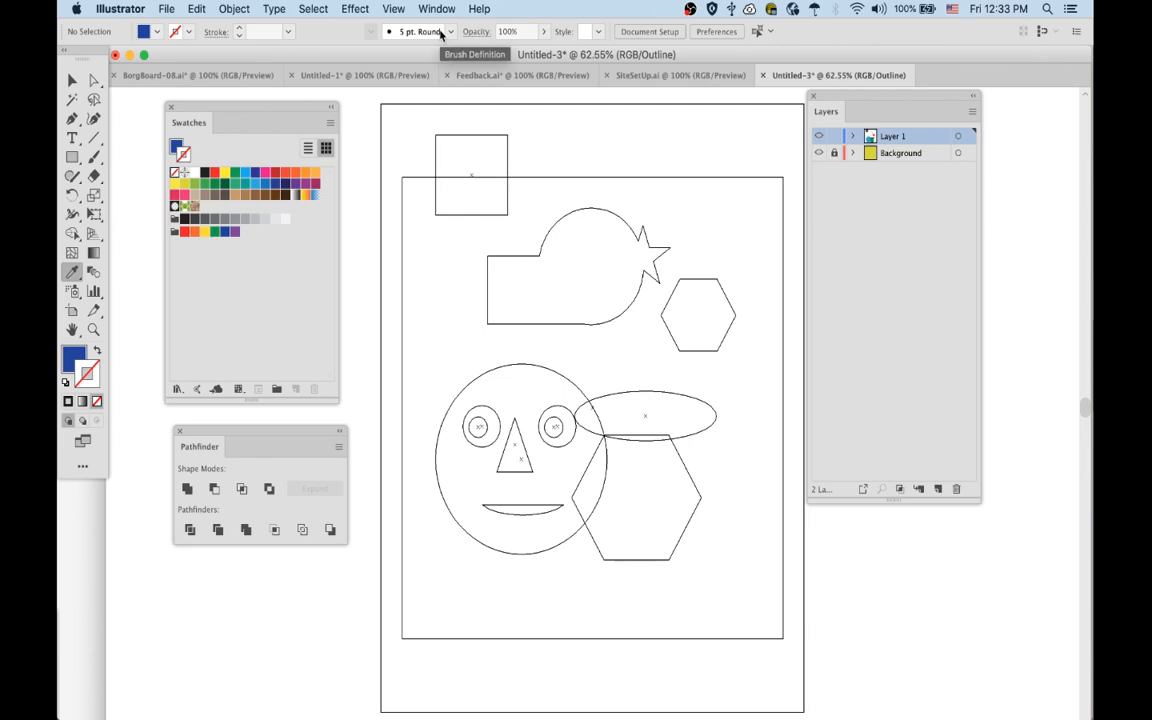
pyautogui.click(393, 9)
pyautogui.click(399, 9)
pyautogui.click(399, 9)
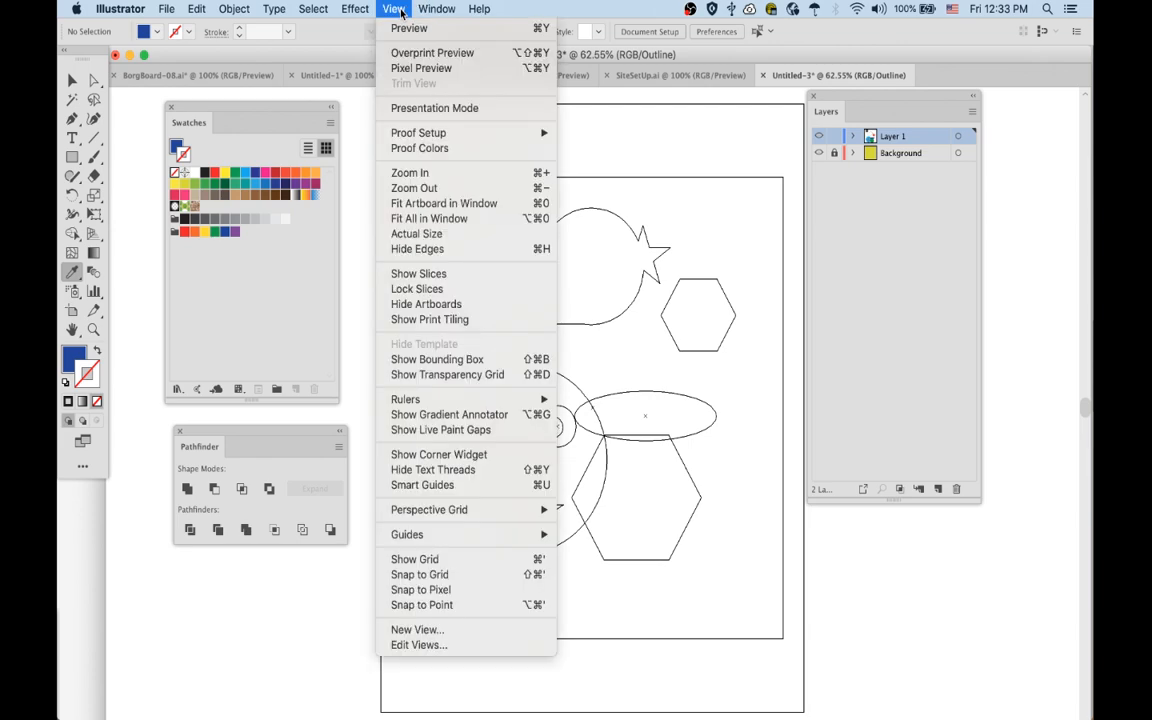
pyautogui.click(405, 29)
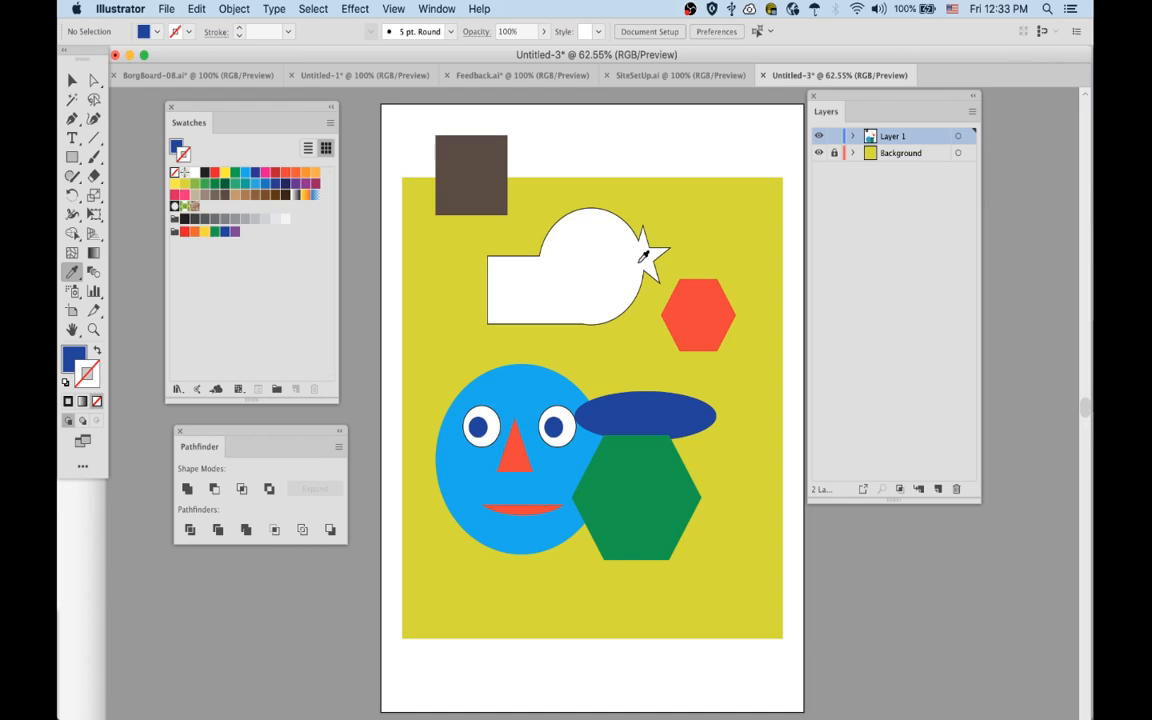
# - Check the artwork in Outline view again, and turn the Background layer's visibility off and back on
pyautogui.press('super+y')
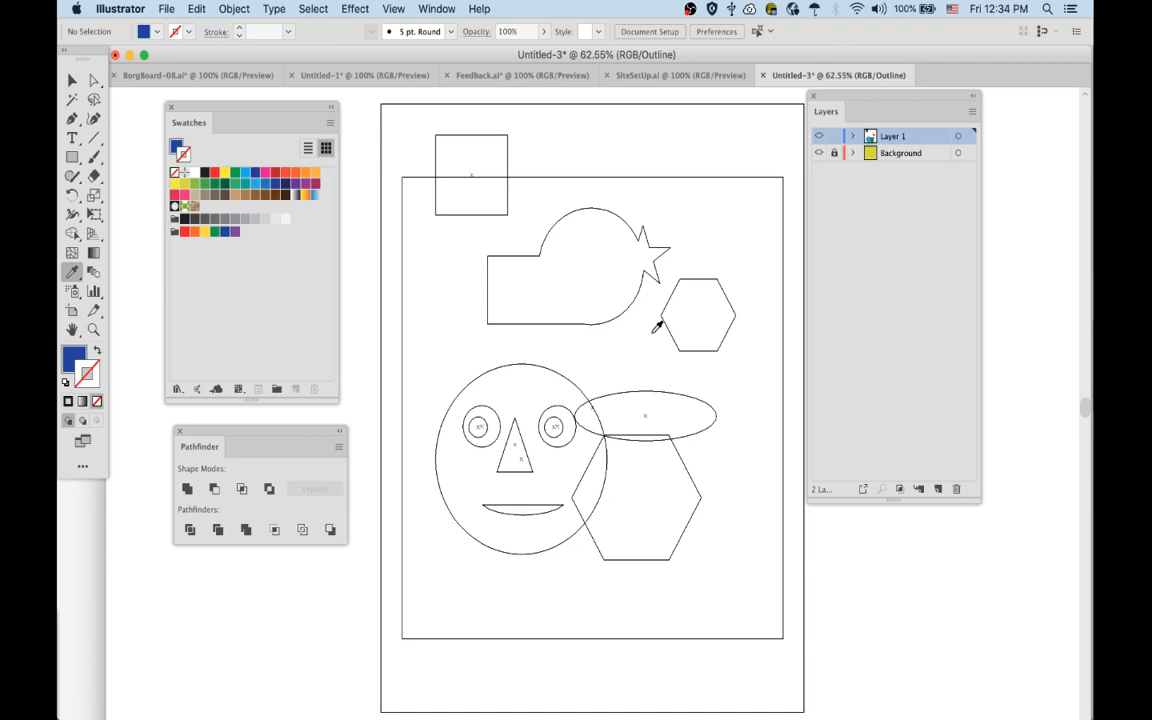
pyautogui.press('super+y')
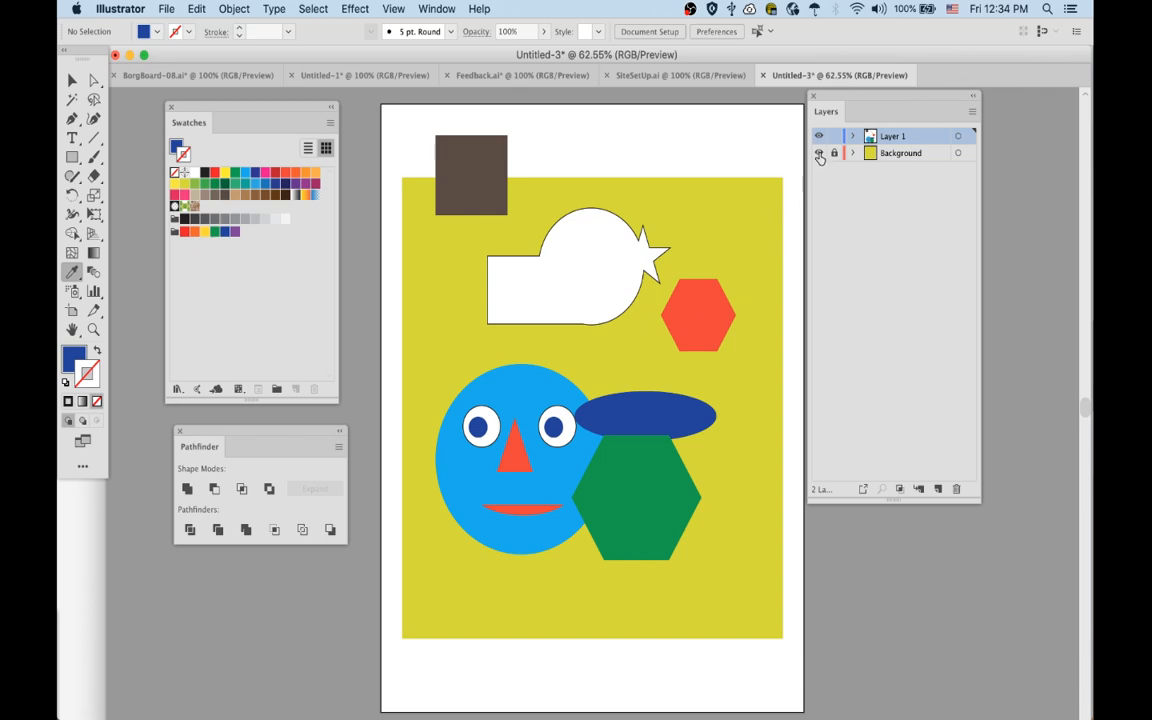
pyautogui.click(819, 154)
pyautogui.click(819, 153)
pyautogui.press('super+y')
pyautogui.press('super+y')
# - Unite the dark blue ellipse and the green hexagon into one shape with Pathfinder, and clear the selection
pyautogui.click(699, 424)
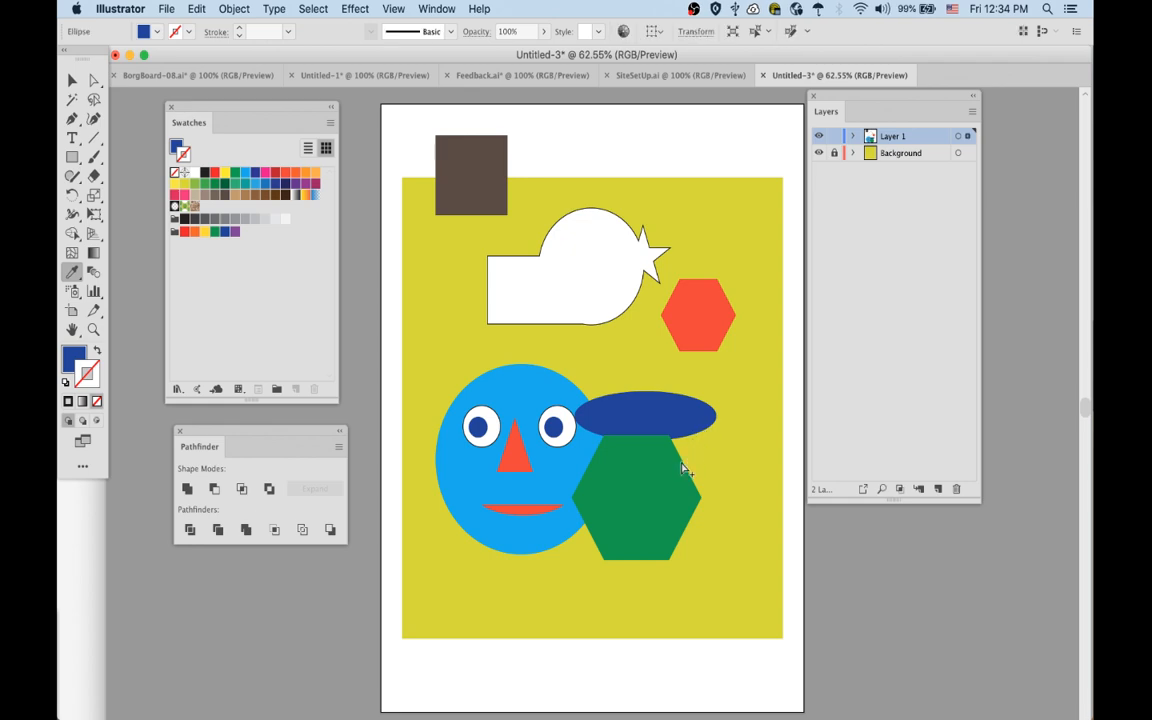
pyautogui.keyDown('shift'); pyautogui.click(679, 473); pyautogui.keyUp('shift')
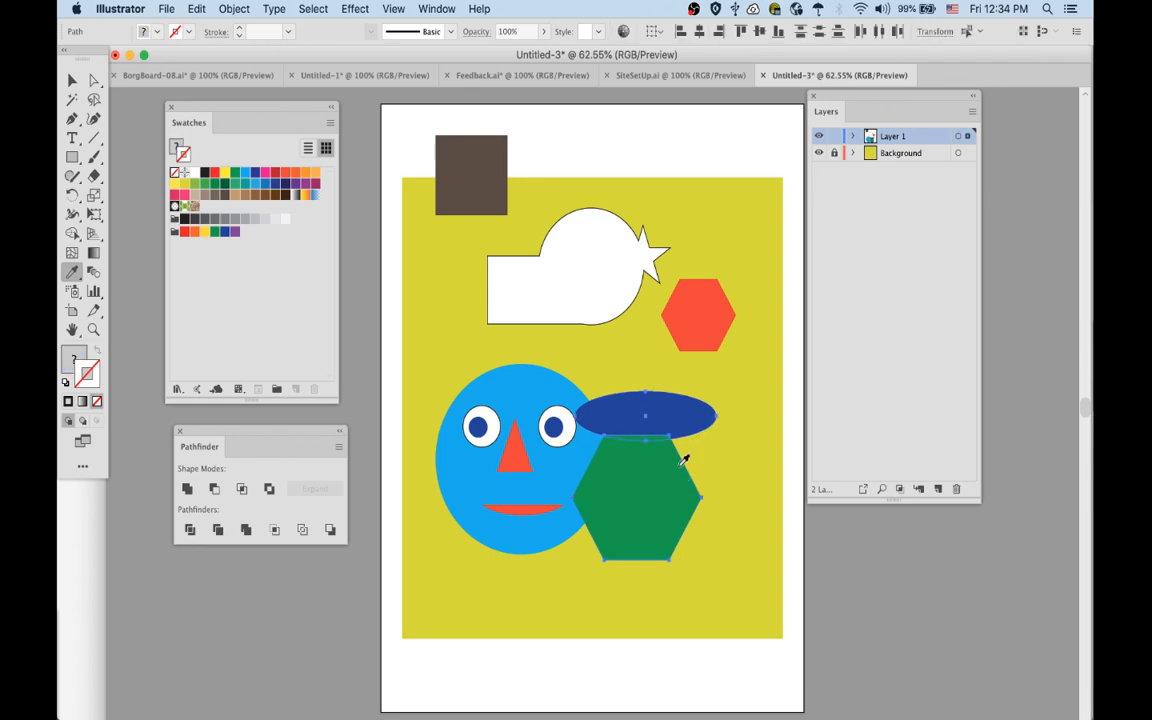
pyautogui.click(186, 490)
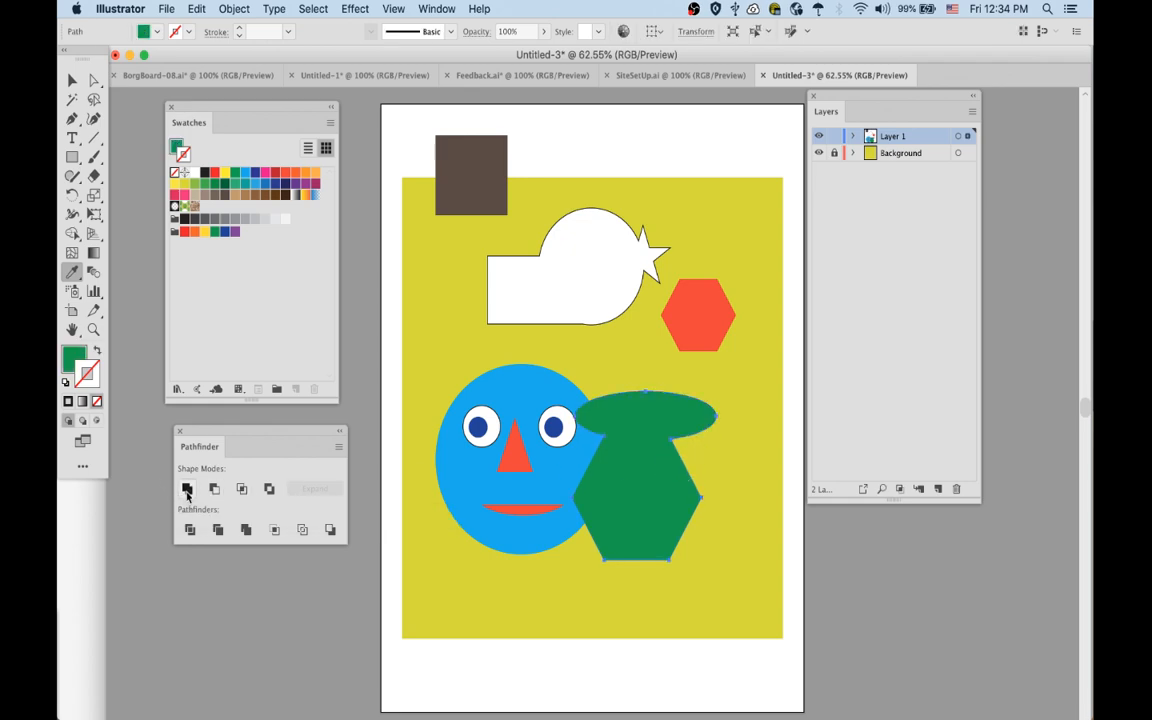
pyautogui.click(690, 578)
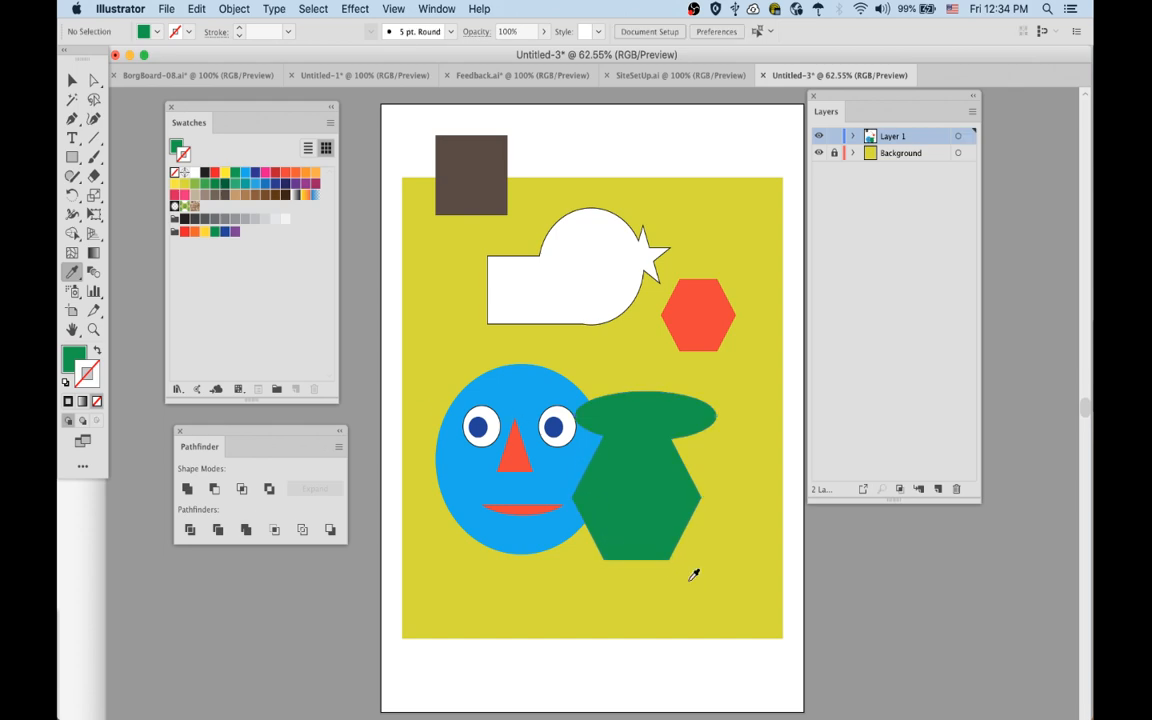
# - Check the united green shape in Outline view, return to Preview, and undo the Pathfinder unite, clearing the selection
pyautogui.click(705, 418)
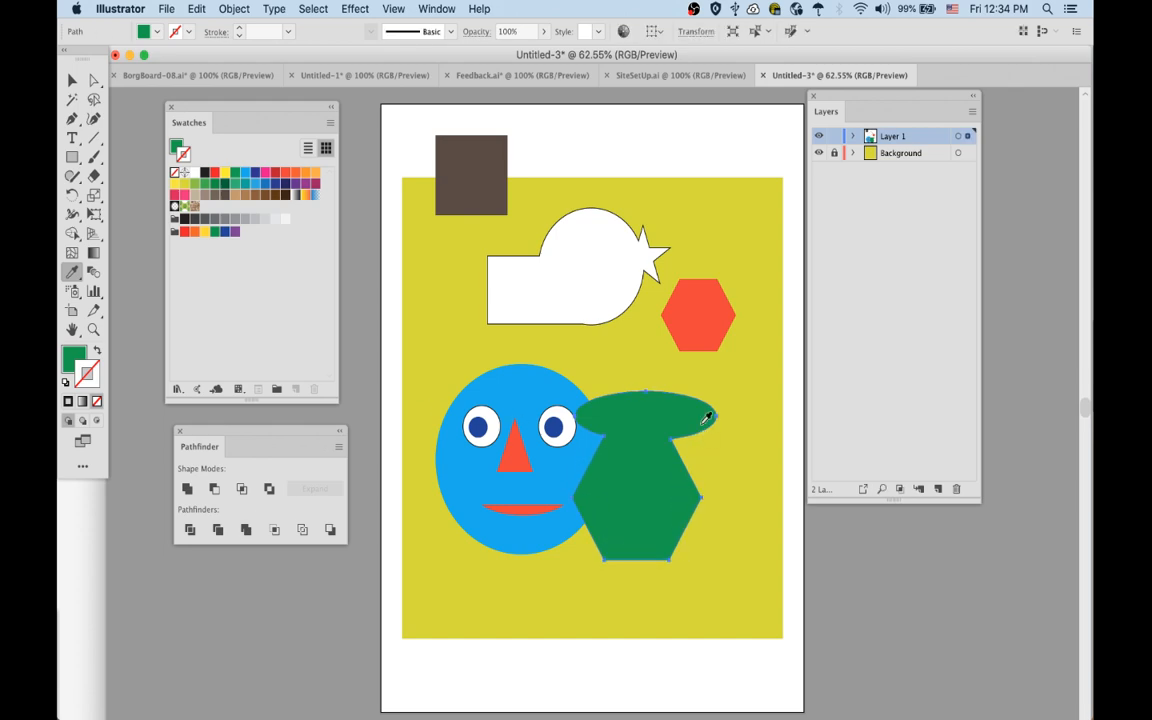
pyautogui.press('super+y')
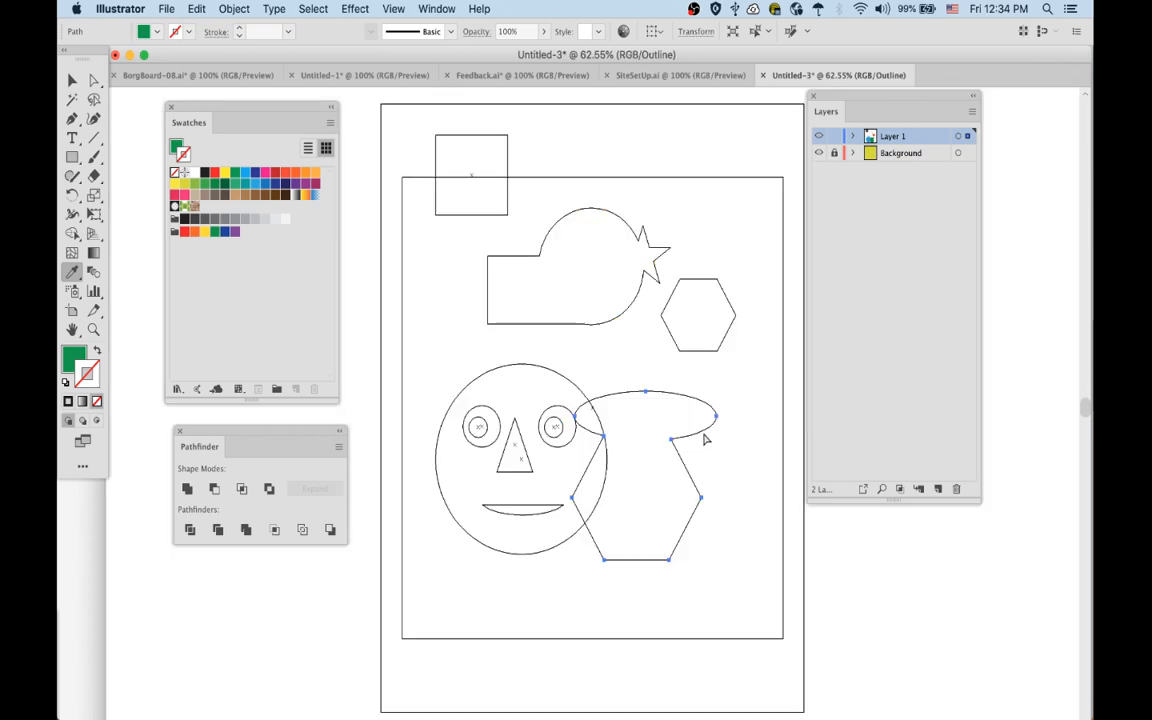
pyautogui.press('super+y')
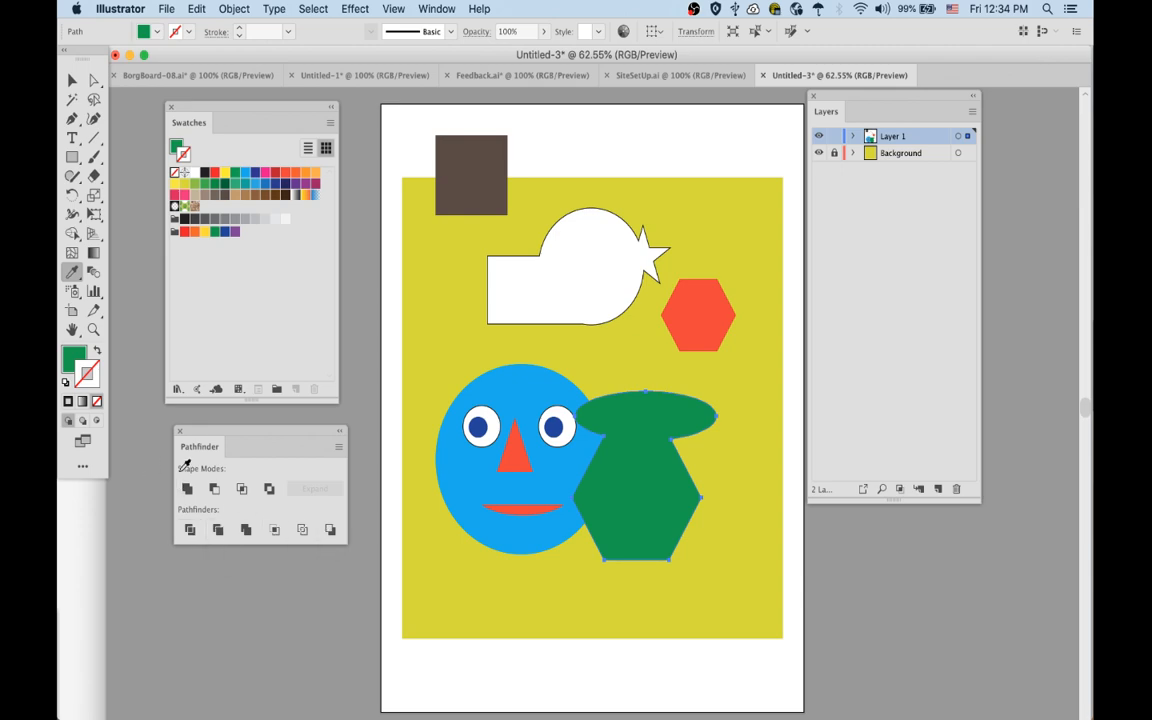
pyautogui.press('super+z')
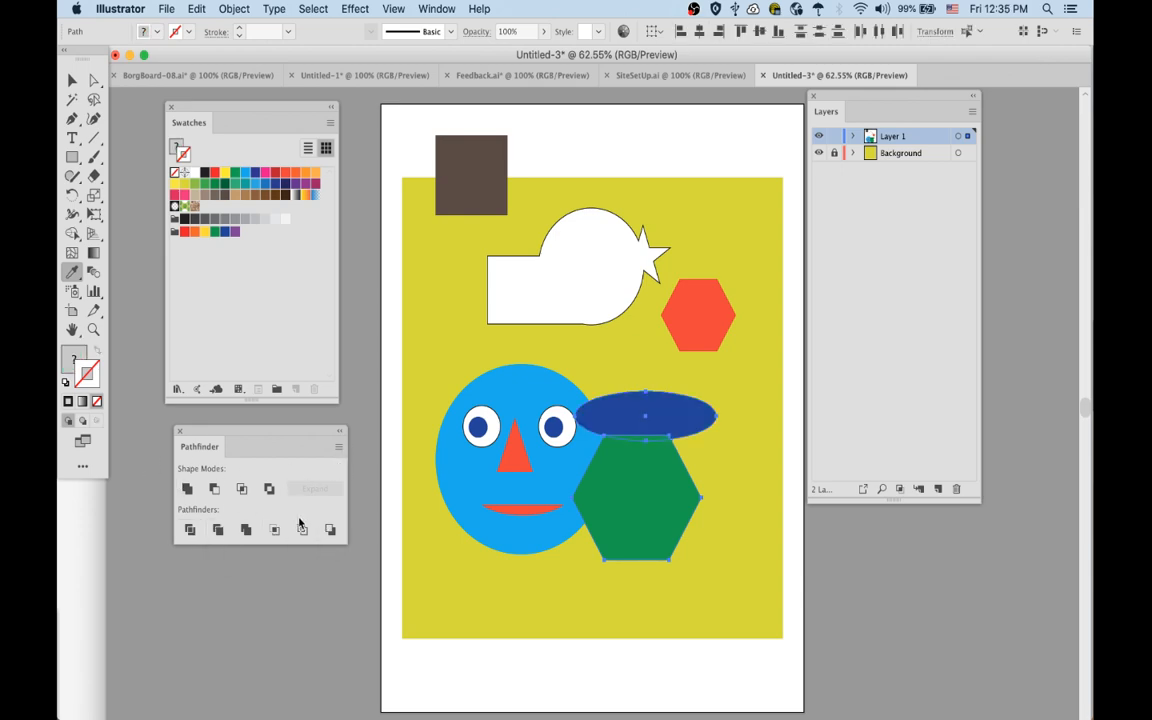
pyautogui.click(604, 668)
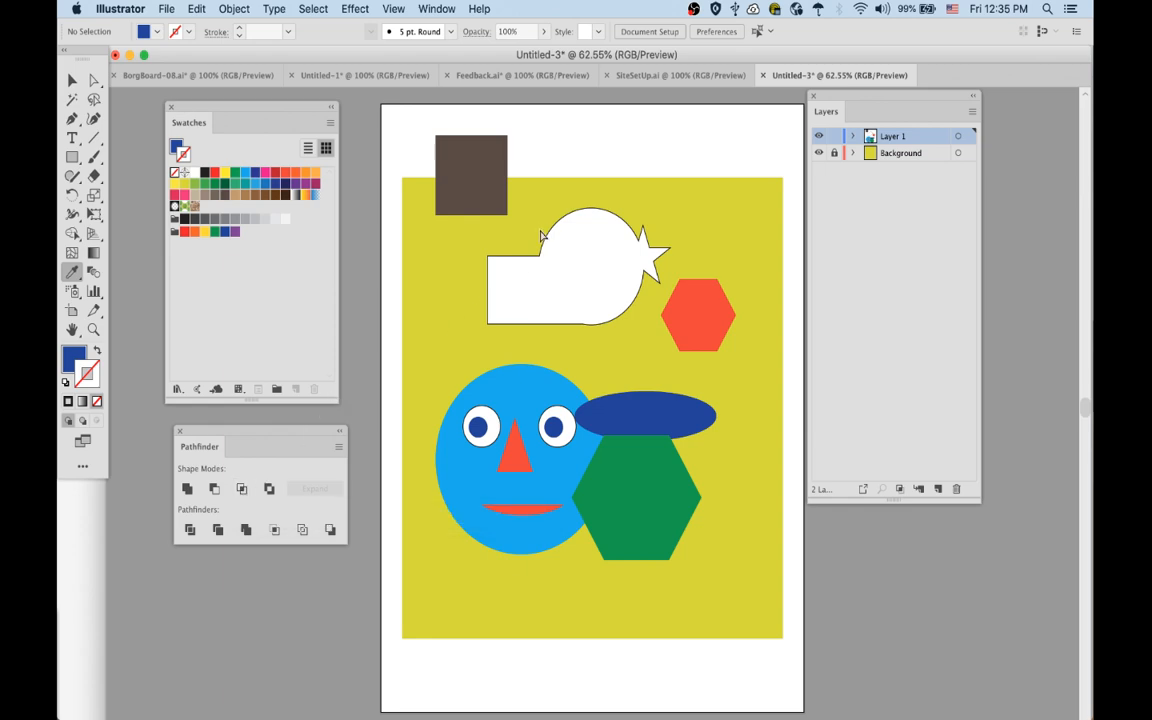
# - Apply the Round Corners effect to the brown square with a radius of 0.375 in, previewing the result
pyautogui.click(503, 194)
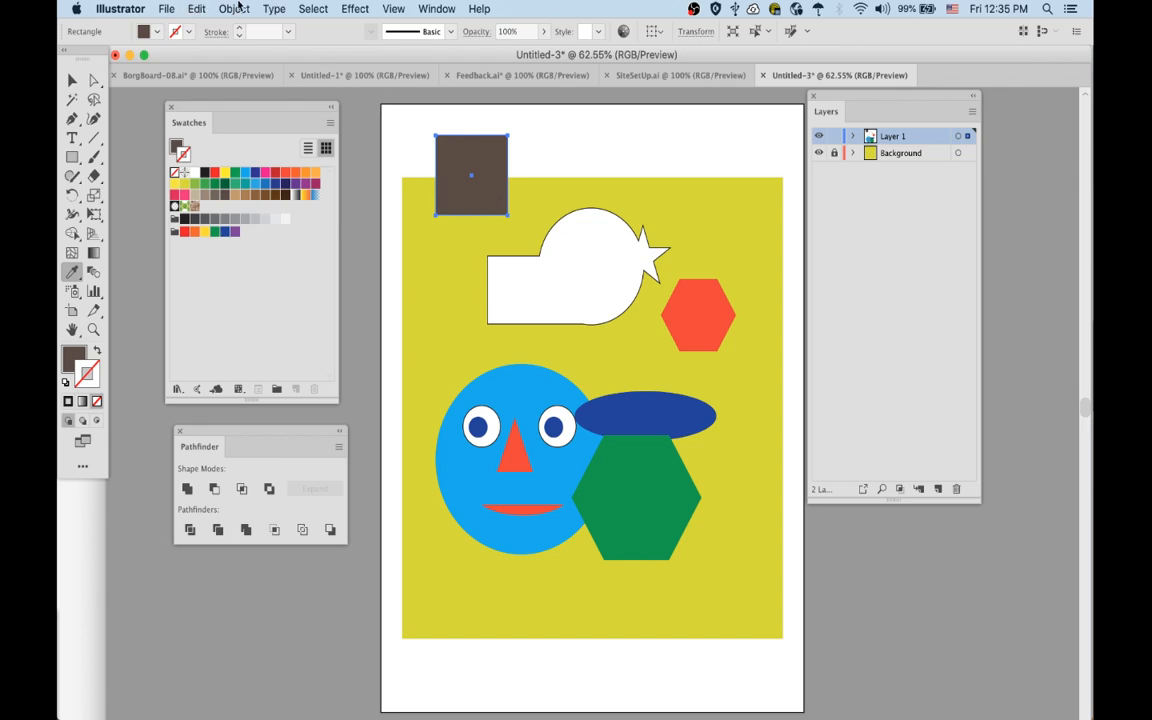
pyautogui.click(238, 8)
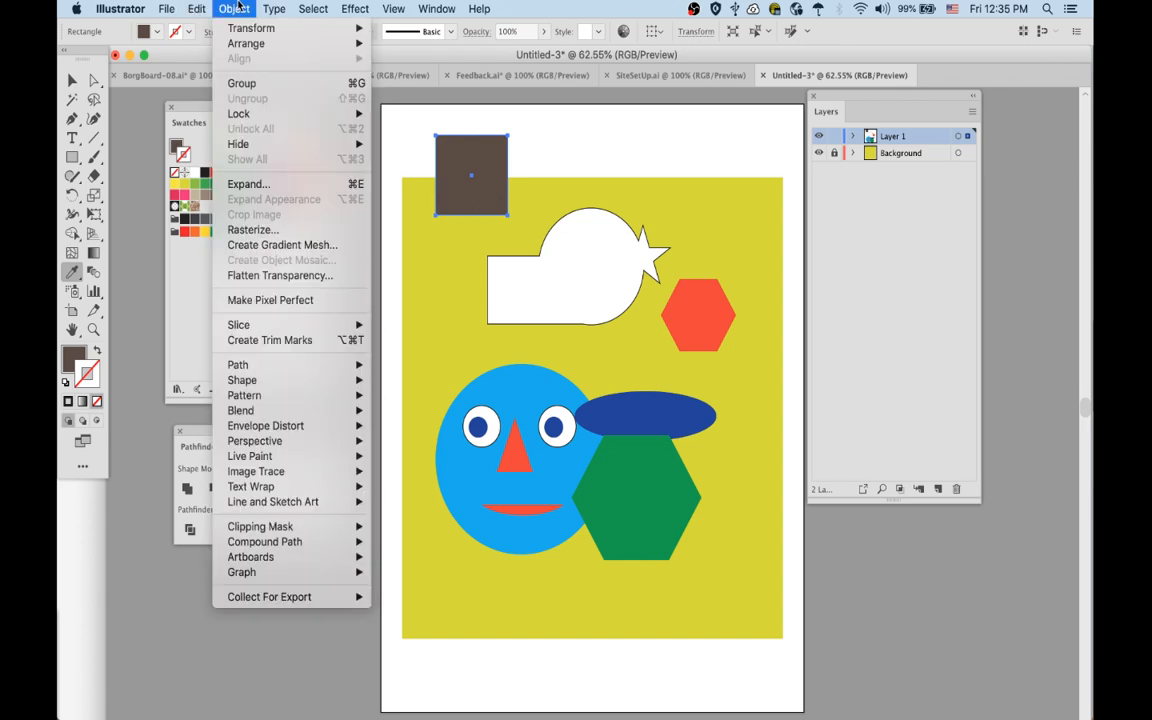
pyautogui.click(238, 6)
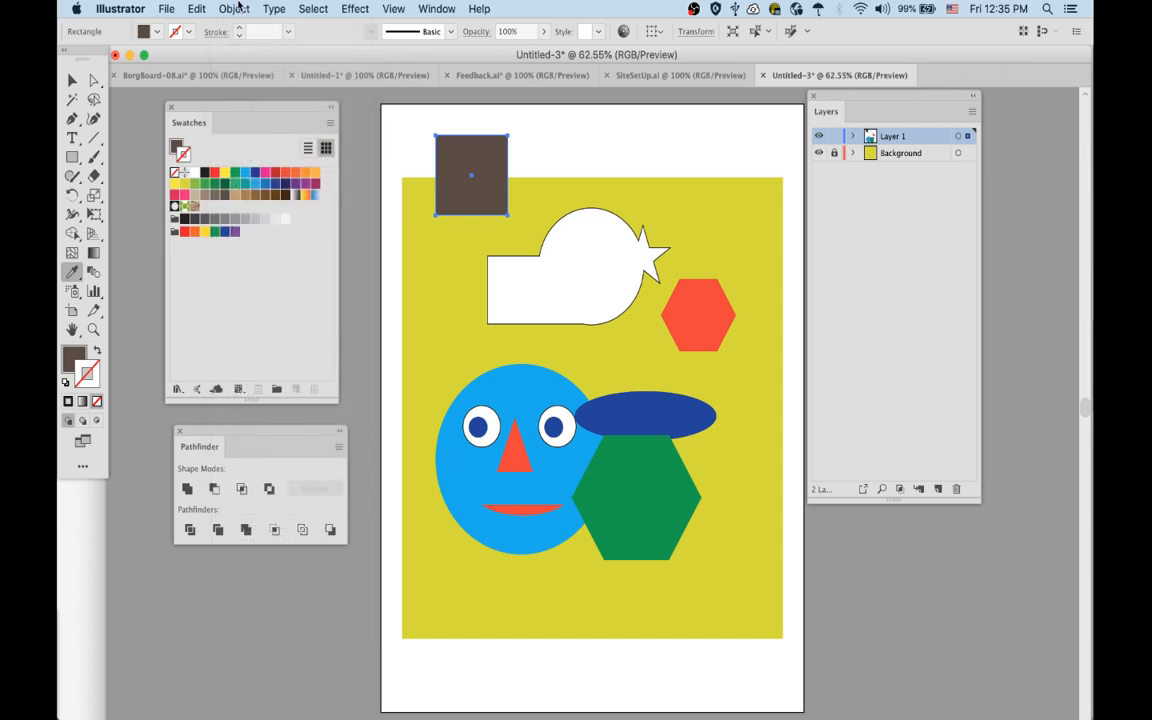
pyautogui.press('alt+shift+super+e')
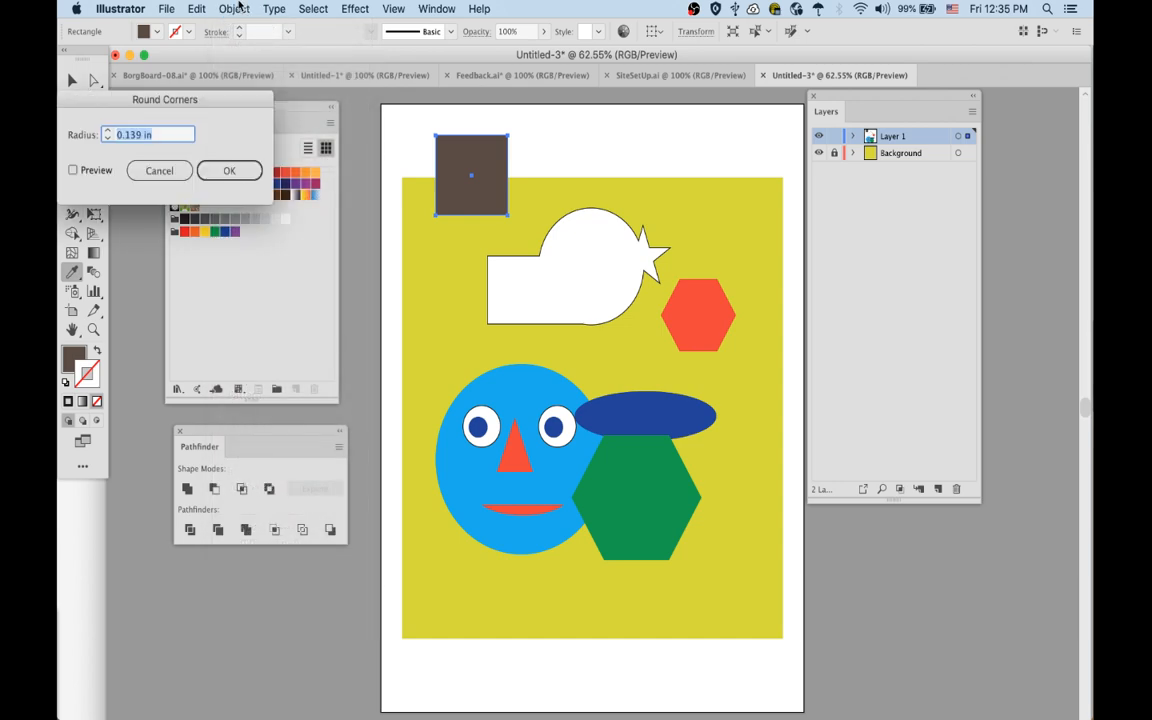
pyautogui.click(73, 171)
pyautogui.click(108, 131)
pyautogui.click(108, 131)
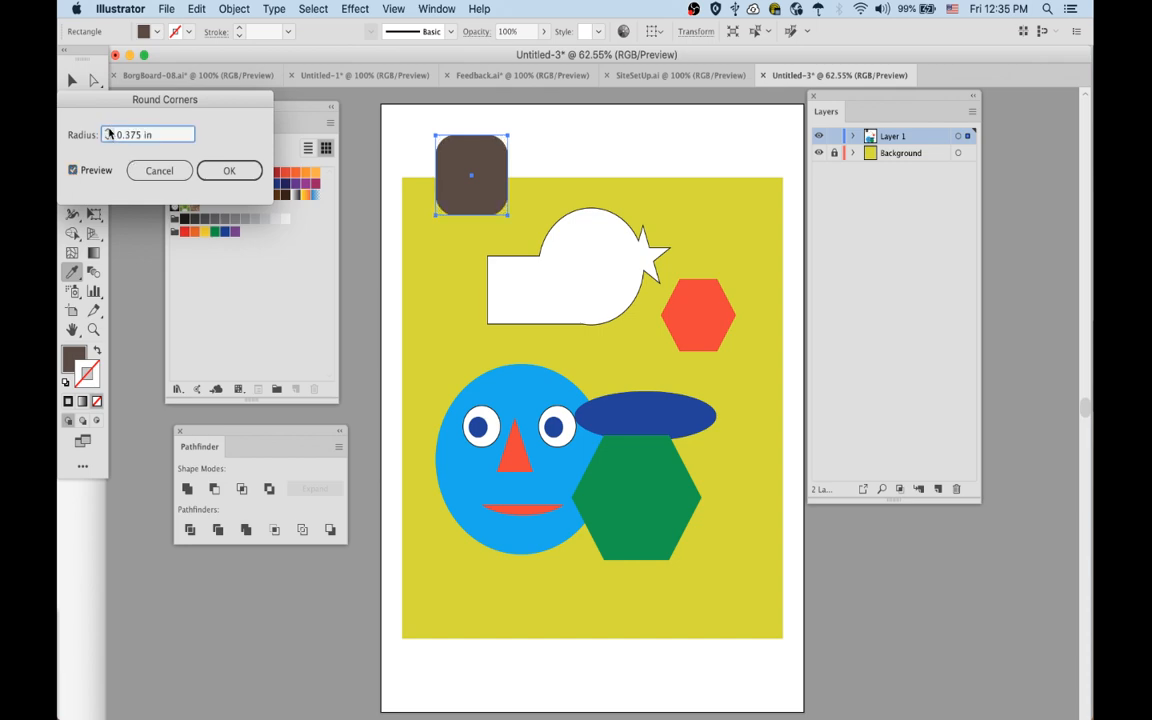
pyautogui.click(216, 170)
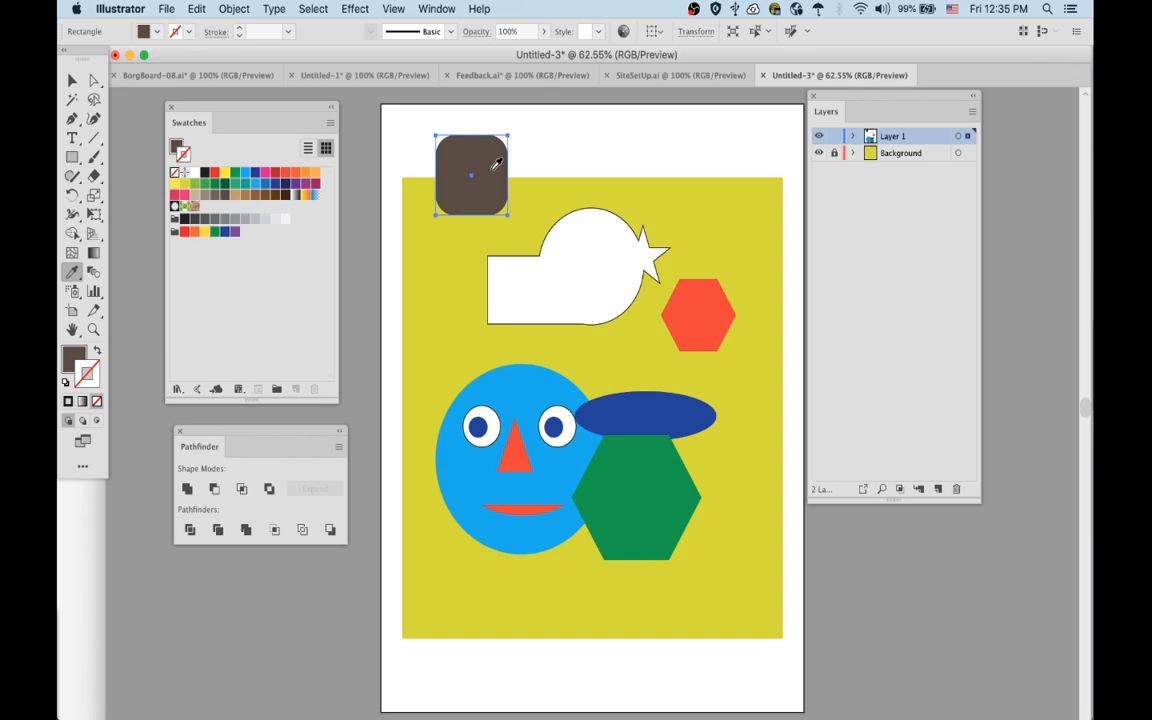
# - Expand the rounded brown square's appearance and select its corner anchor points to inspect them, ending with nothing selected
pyautogui.click(230, 8)
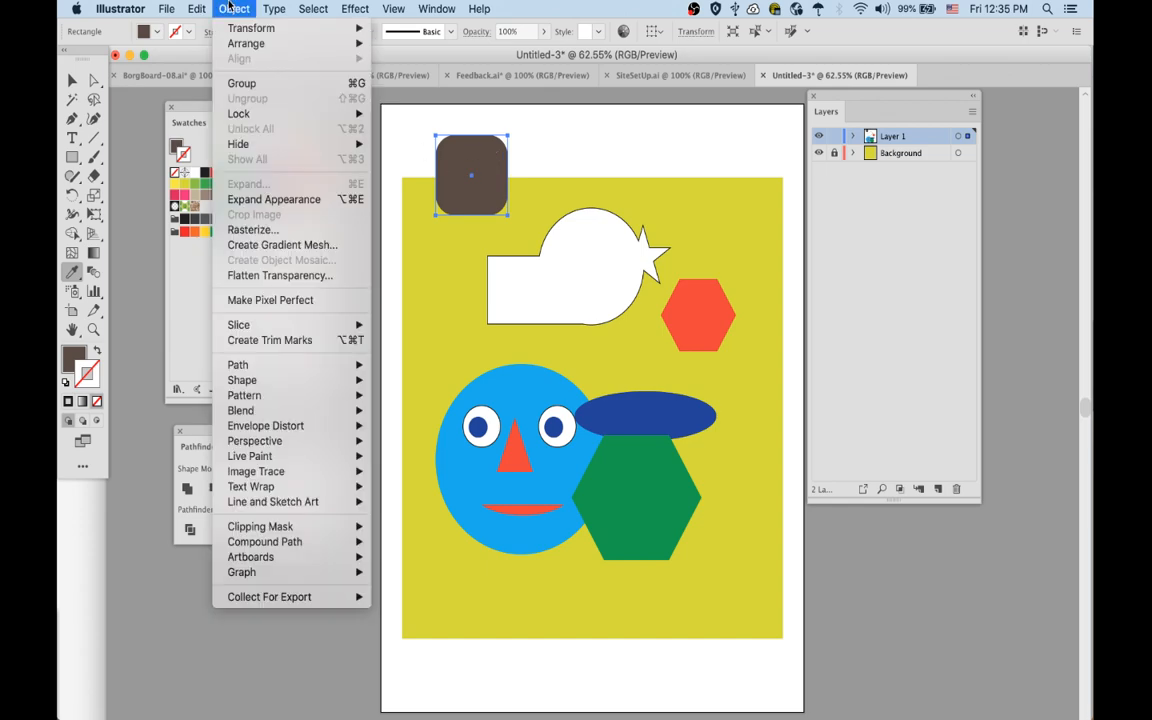
pyautogui.click(266, 199)
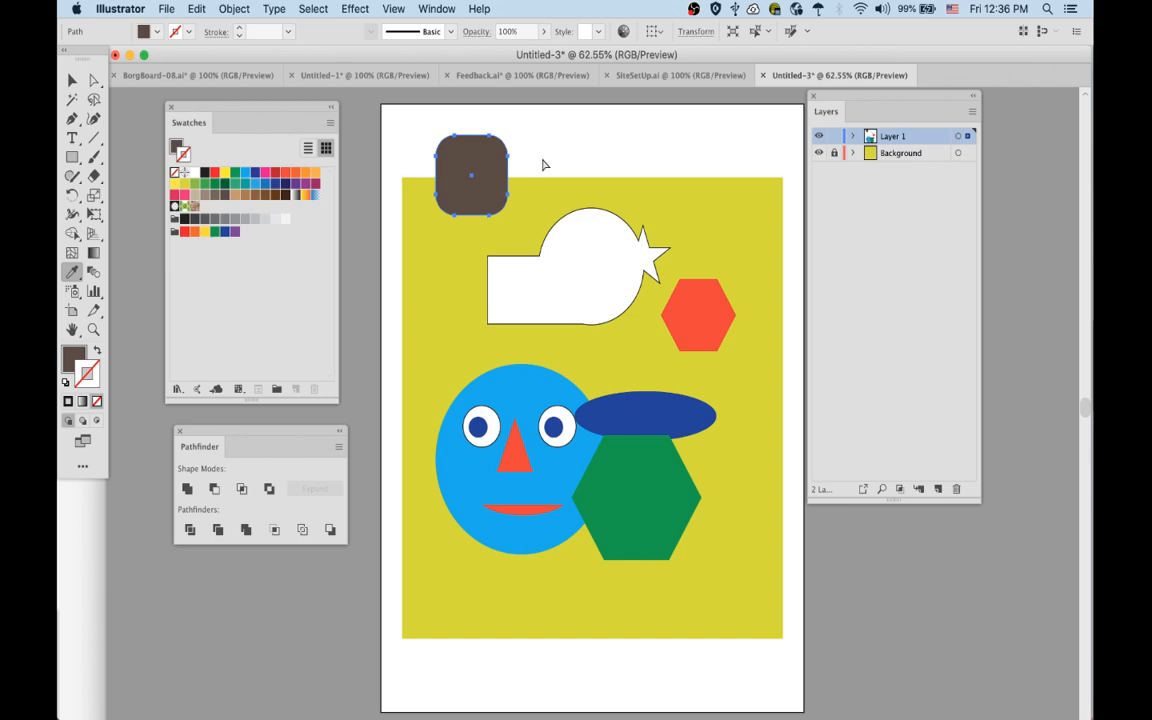
pyautogui.click(541, 166)
pyautogui.keyDown('super'); pyautogui.click(446, 138); pyautogui.keyUp('super')
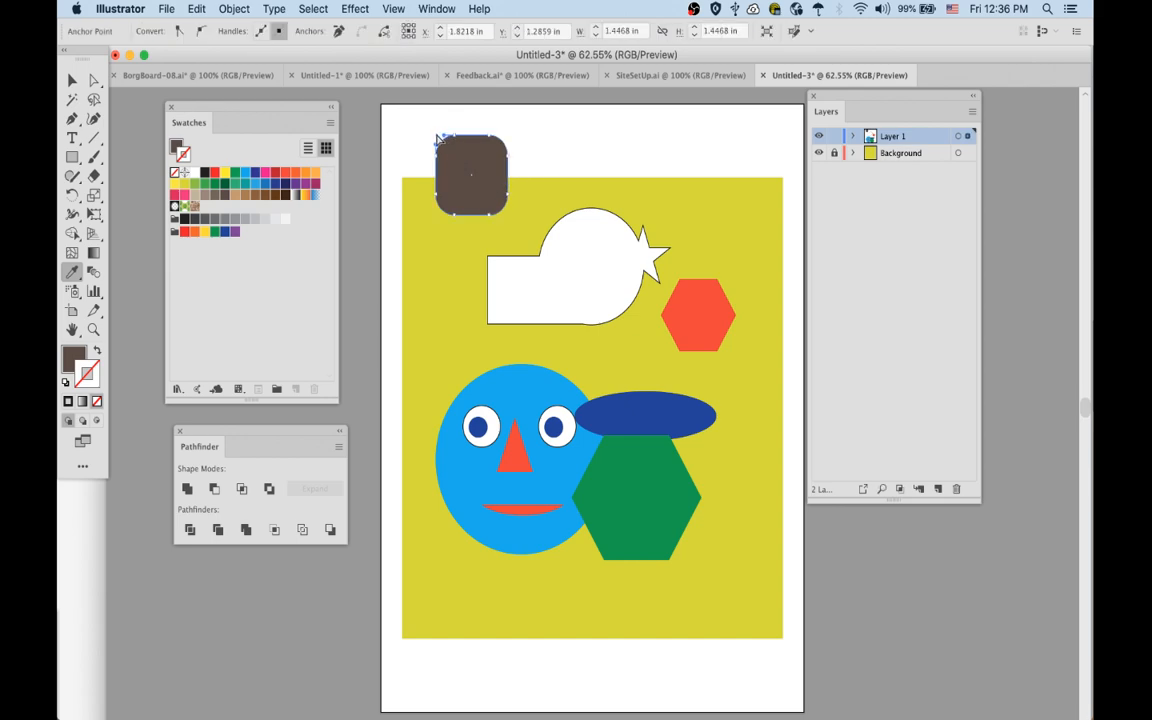
pyautogui.click(490, 218)
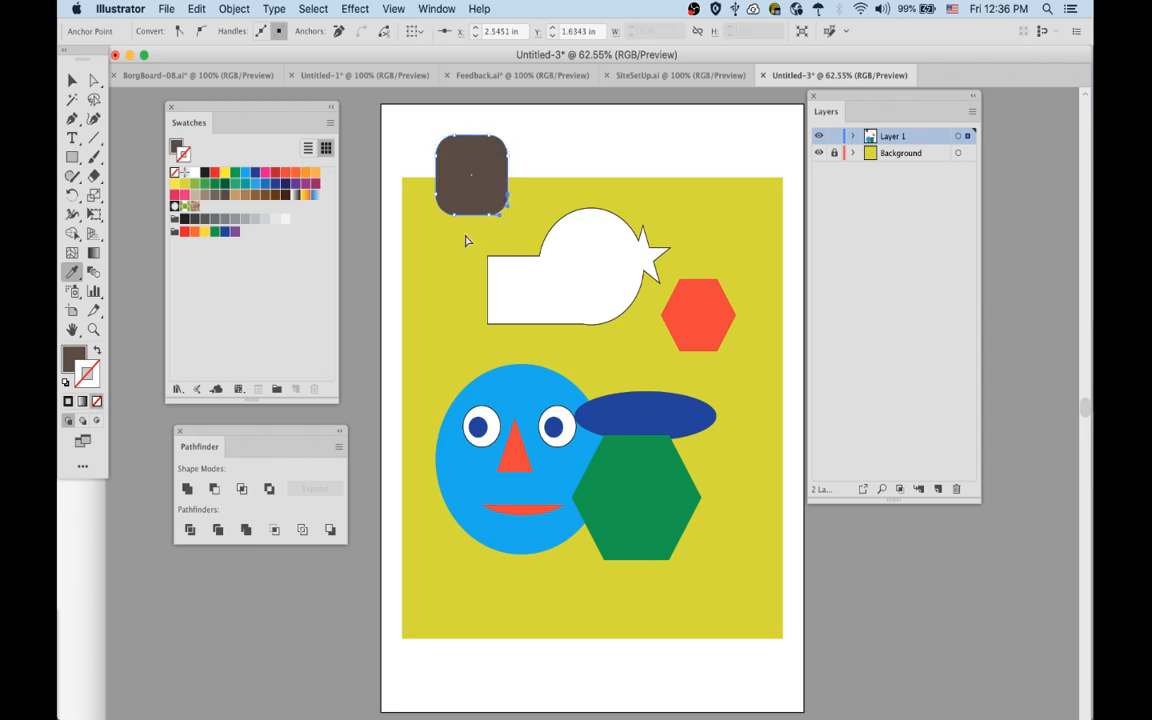
pyautogui.click(535, 158)
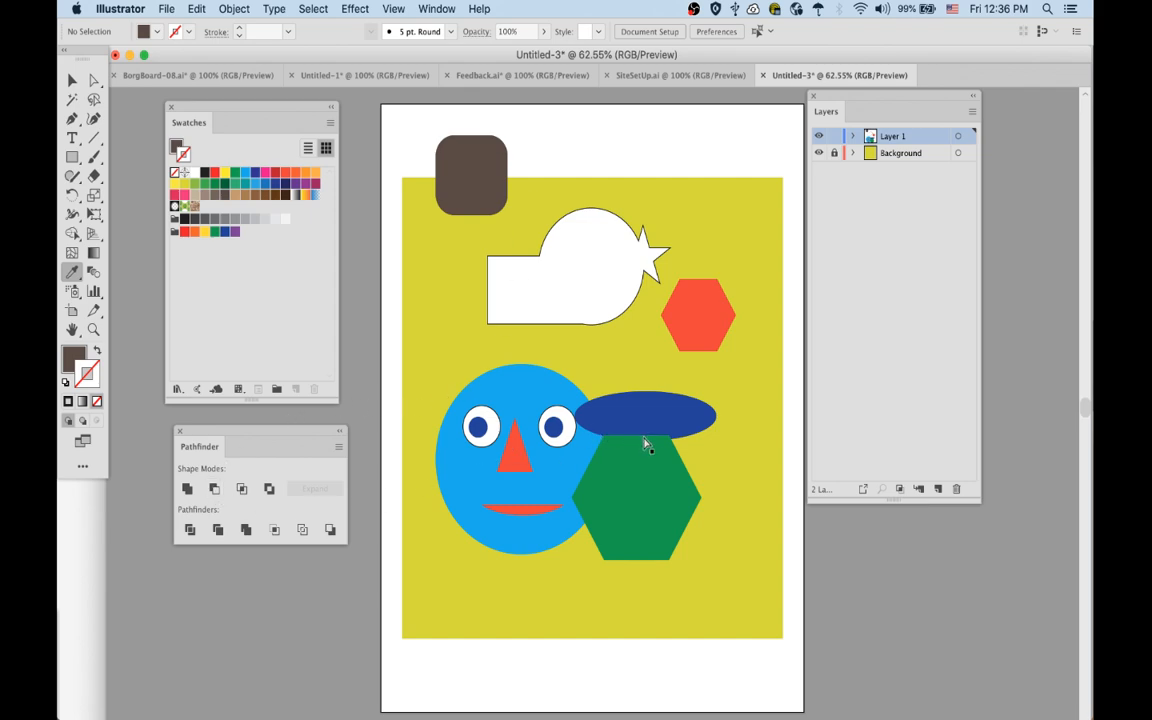
# - Try Pathfinder Exclude on the dark blue ellipse and green hexagon, inspect the gap at their overlap, and undo it
pyautogui.keyDown('super'); pyautogui.click(645, 424); pyautogui.keyUp('super')
pyautogui.keyDown('shift'); pyautogui.keyDown('super'); pyautogui.click(674, 475); pyautogui.keyUp('super'); pyautogui.keyUp('shift')
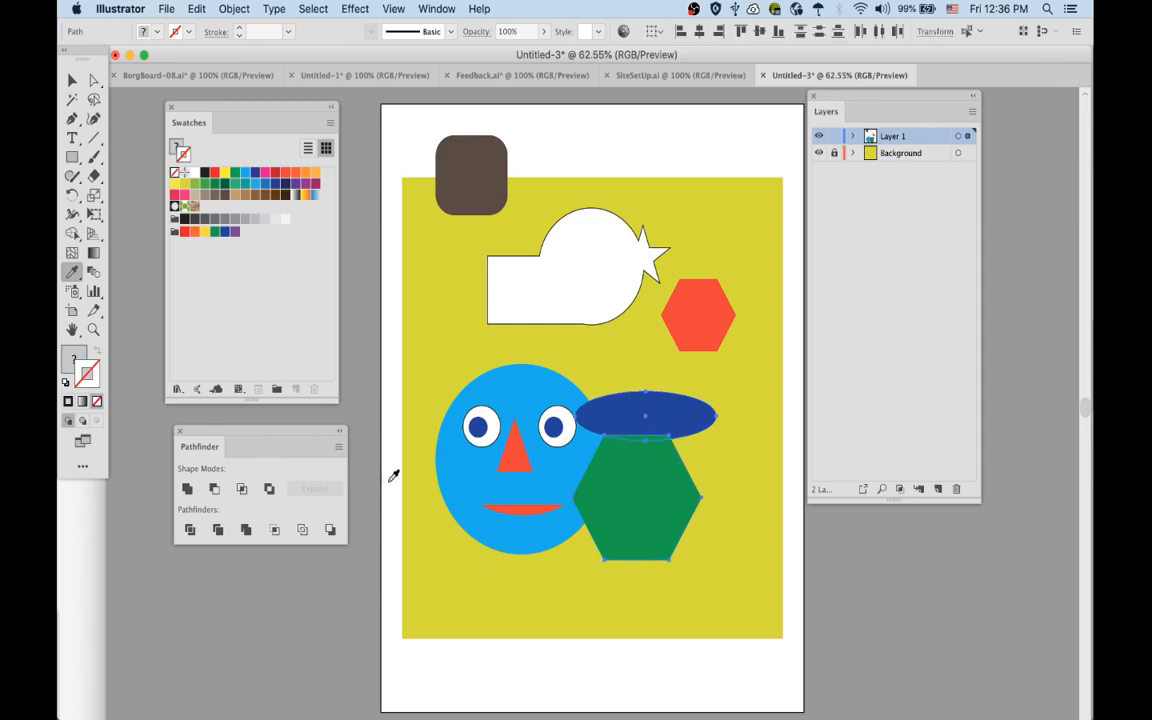
pyautogui.click(241, 488)
pyautogui.click(269, 489)
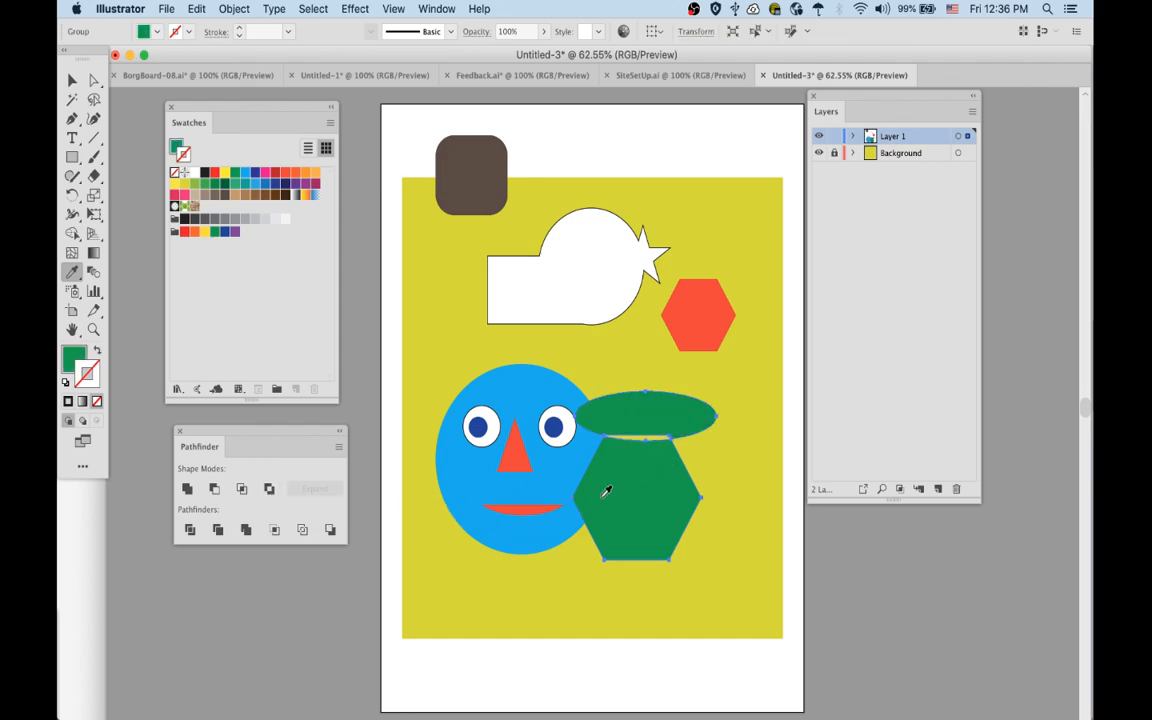
pyautogui.click(728, 442)
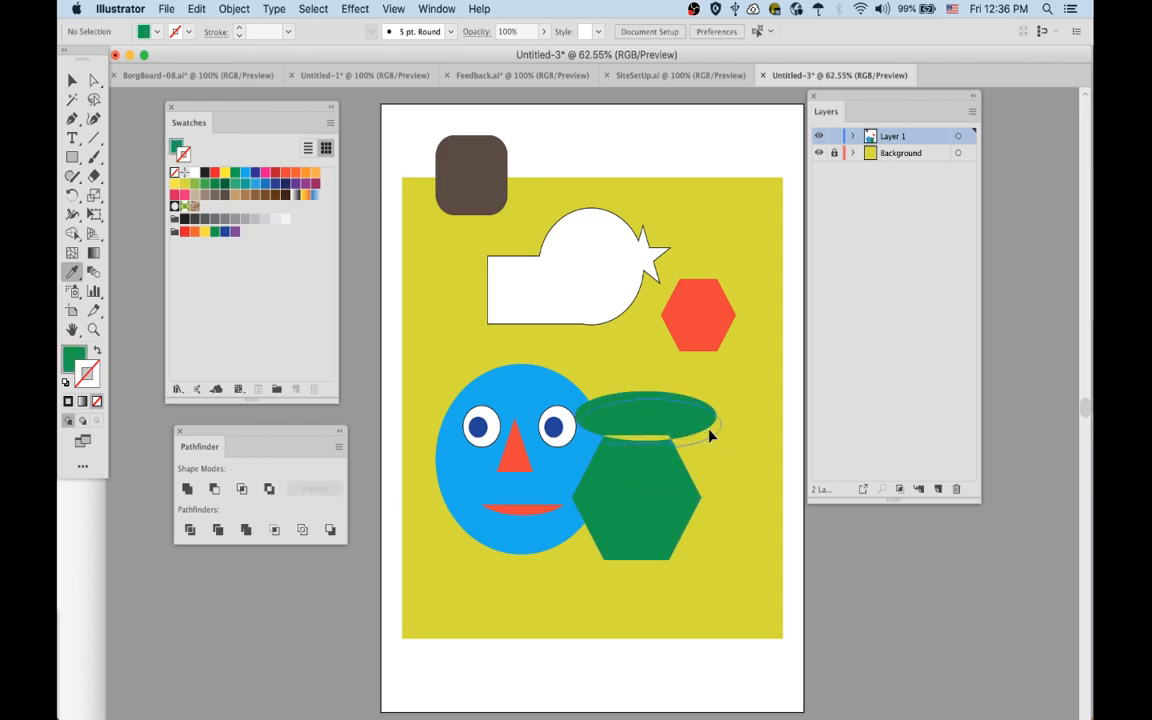
pyautogui.click(736, 455)
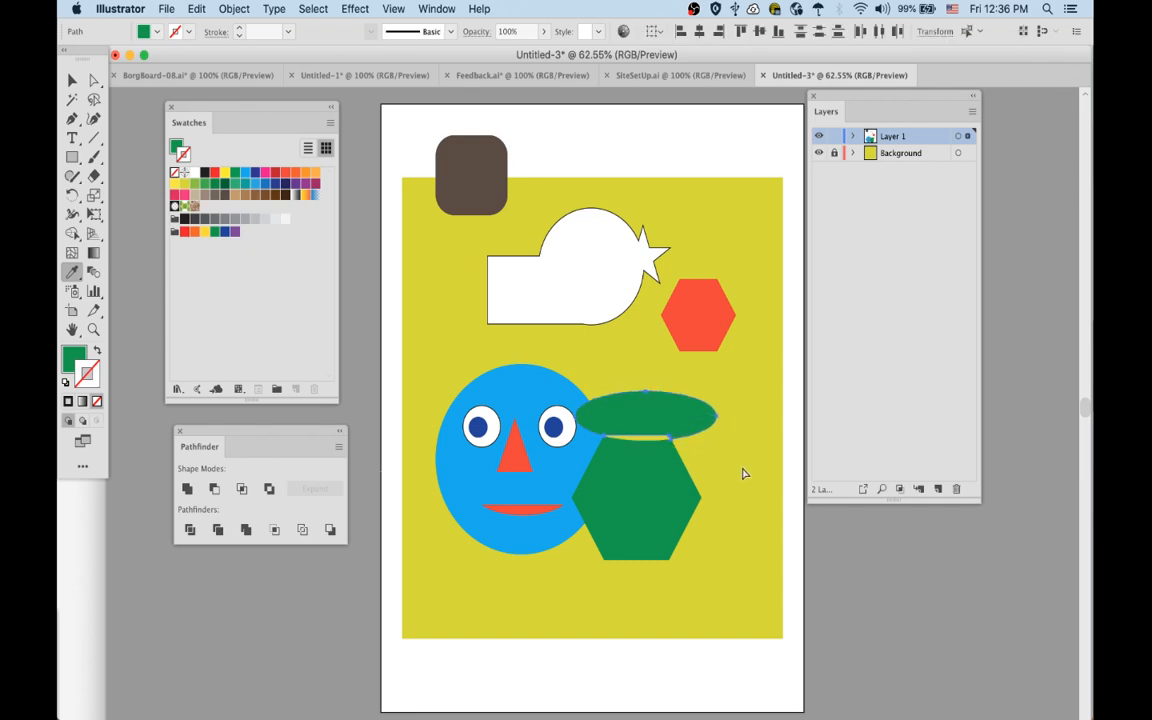
pyautogui.keyDown('super'); pyautogui.click(681, 669); pyautogui.keyUp('super')
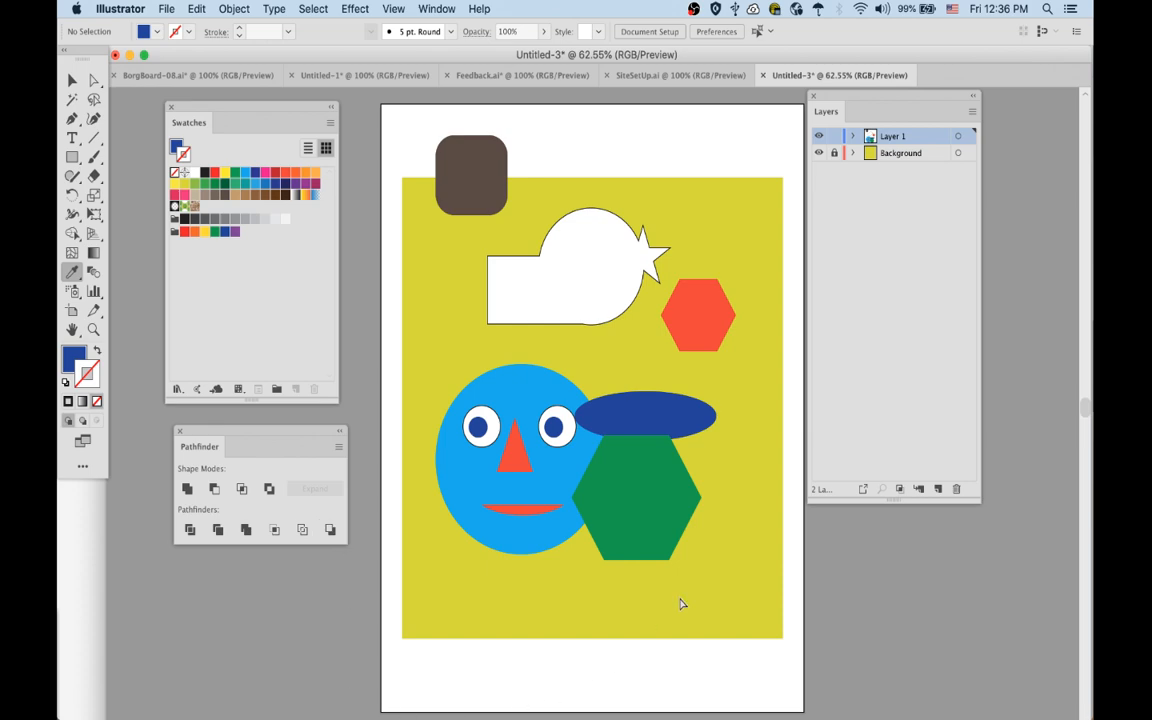
# - Scale the red mouth taller from its lower edge, keeping its width, and clear the selection
pyautogui.keyDown('super'); pyautogui.click(520, 512); pyautogui.keyUp('super')
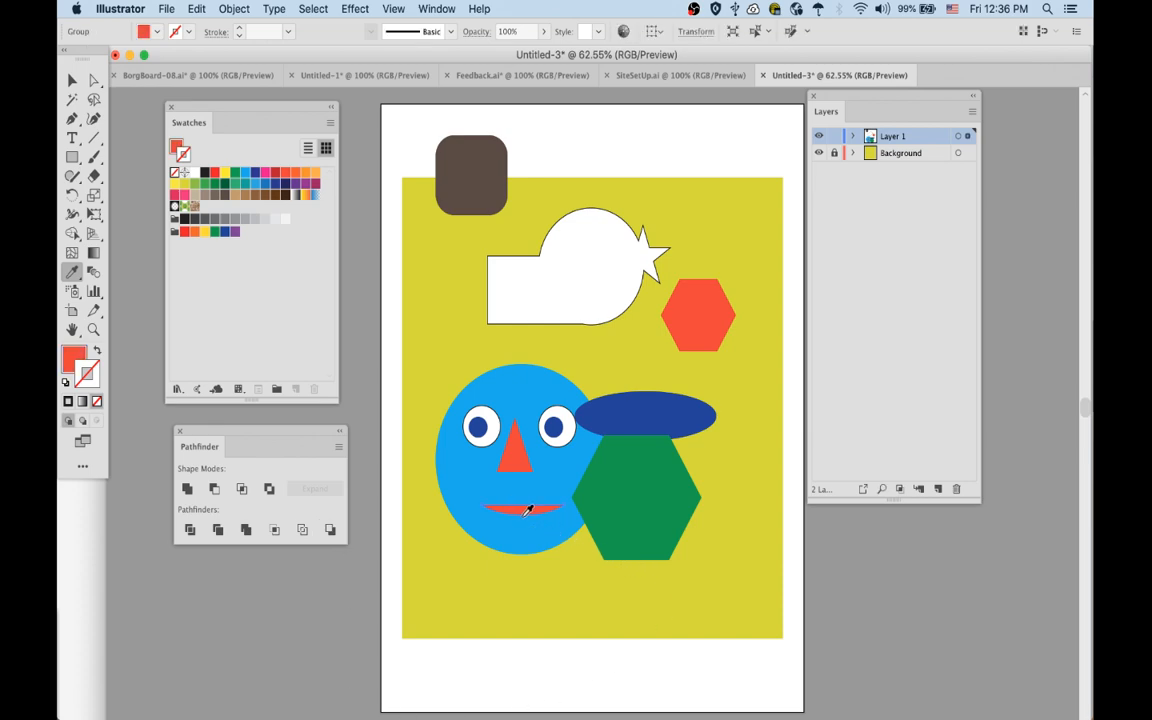
pyautogui.press('s')
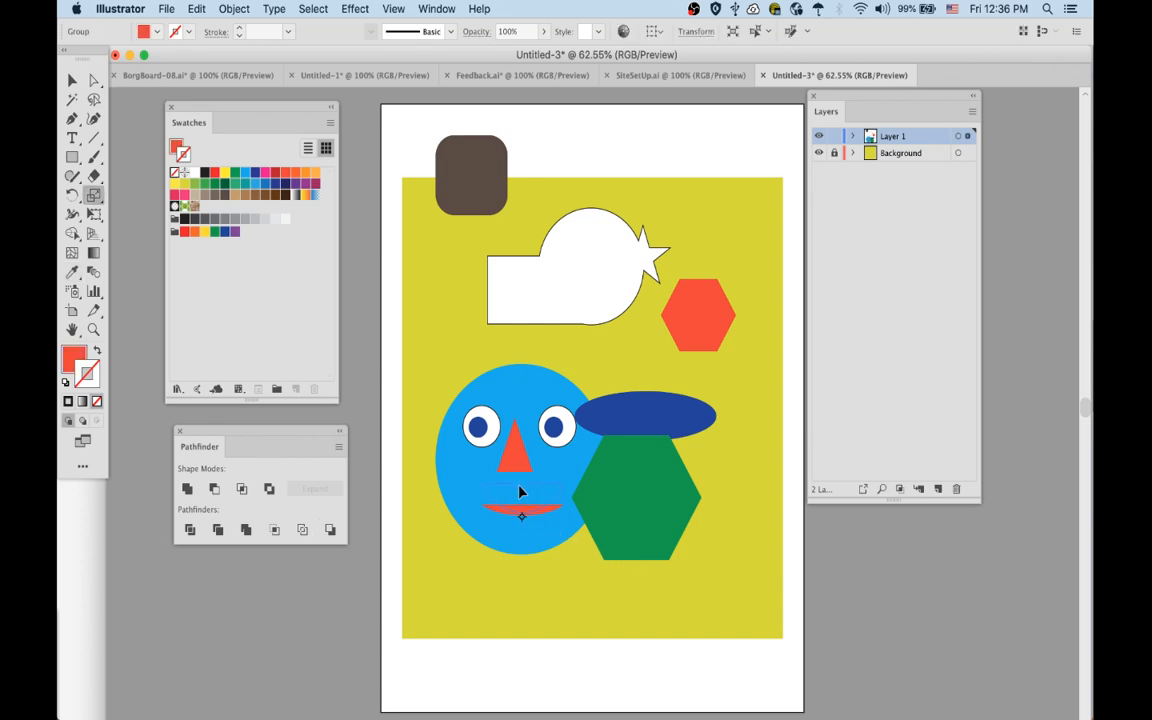
pyautogui.moveTo(519, 491); pyautogui.dragTo(519, 491)
pyautogui.keyDown('super'); pyautogui.click(528, 667); pyautogui.keyUp('super')
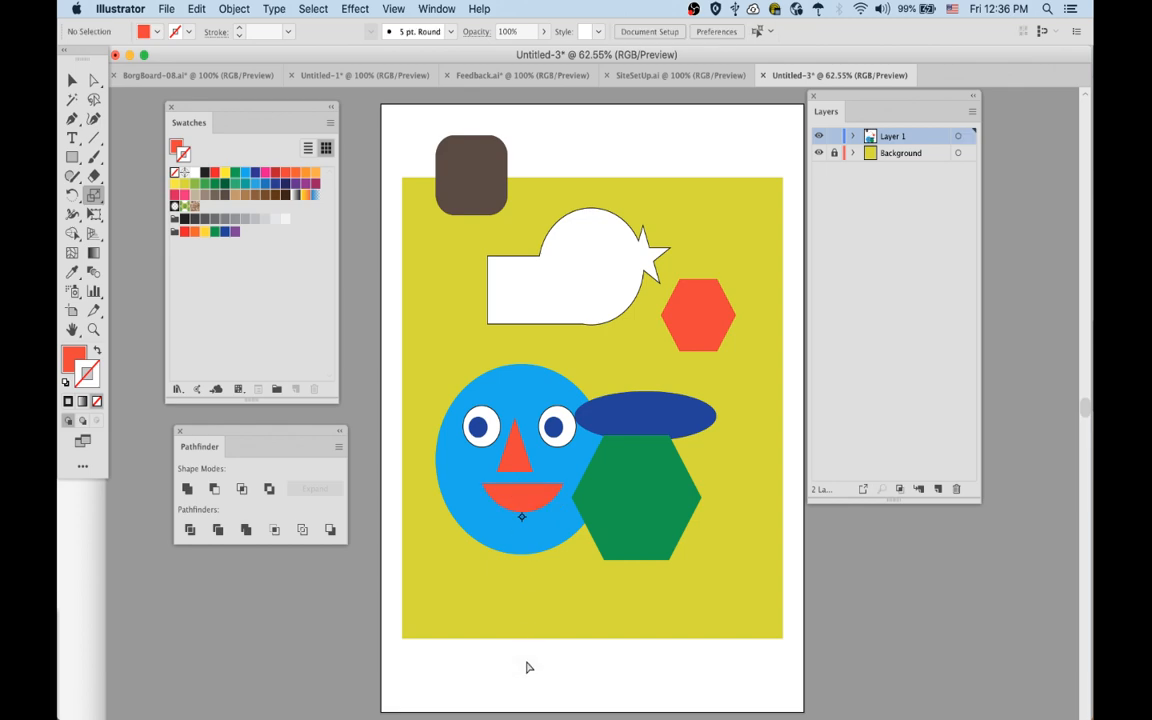